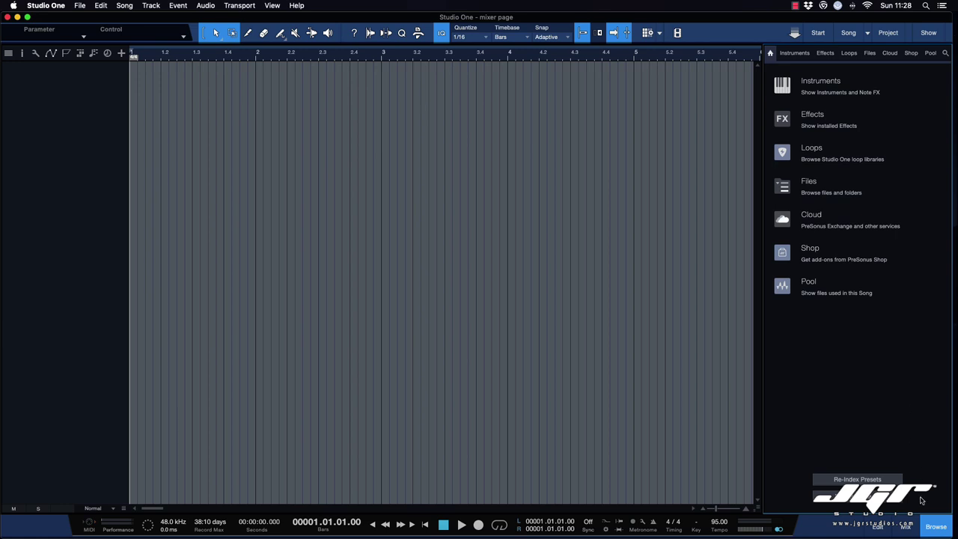
# Show the mixer console with the browser hidden, and make the console area taller
pyautogui.click(906, 527)
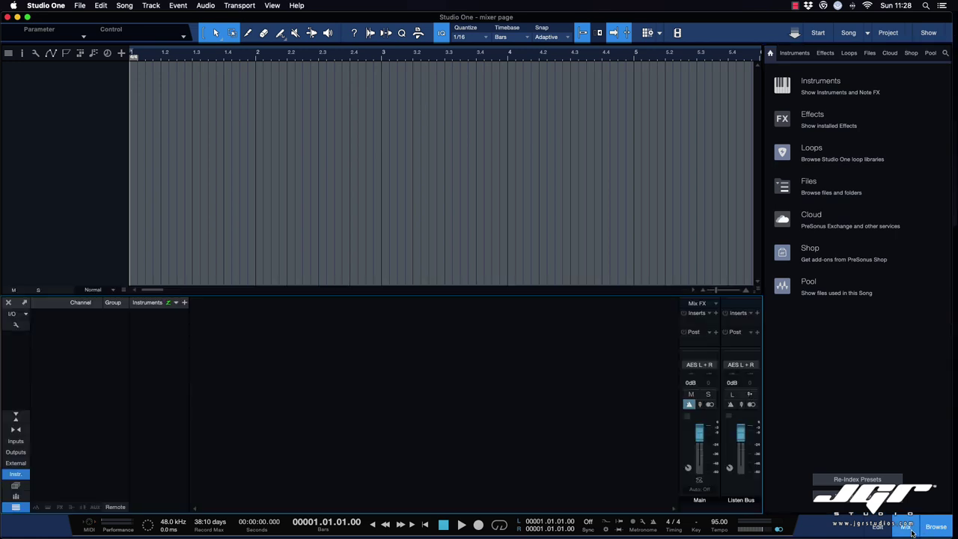
pyautogui.click(935, 528)
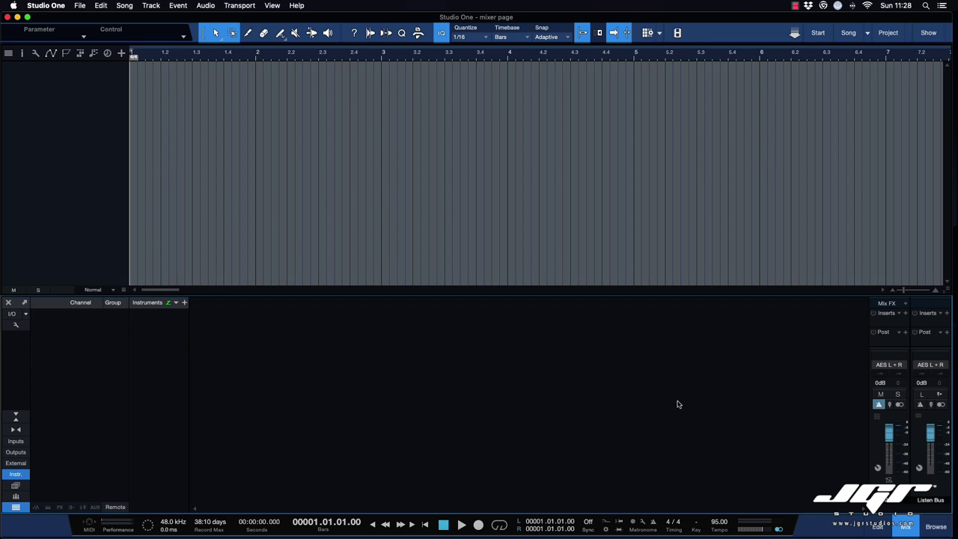
pyautogui.moveTo(592, 295); pyautogui.dragTo(587, 218)
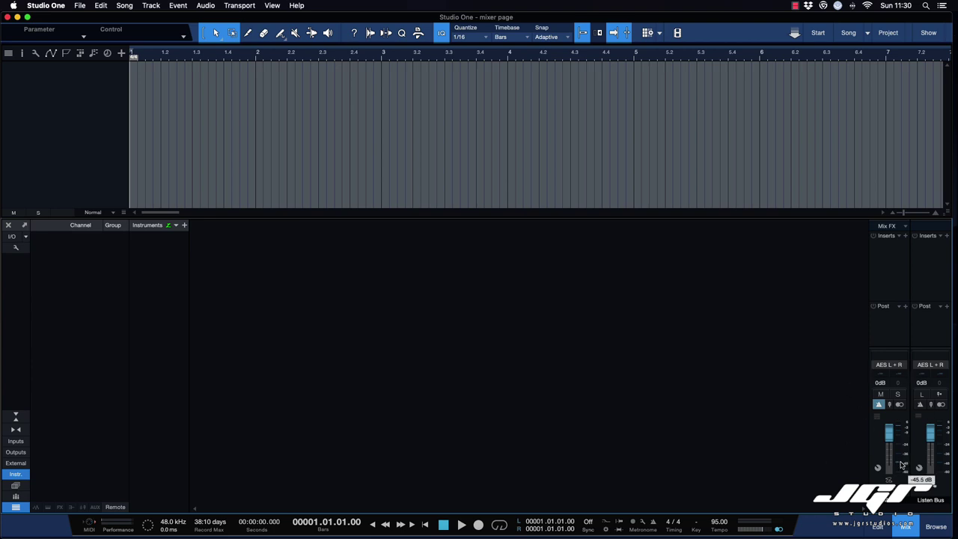
# Review the console's grouping, visibility, channel component and Listen Bus options
pyautogui.click(15, 248)
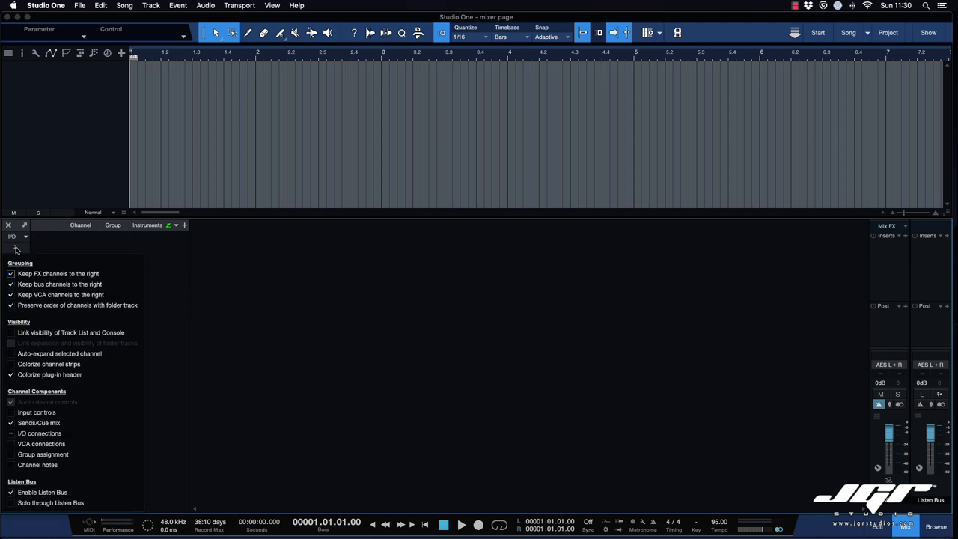
pyautogui.click(15, 248)
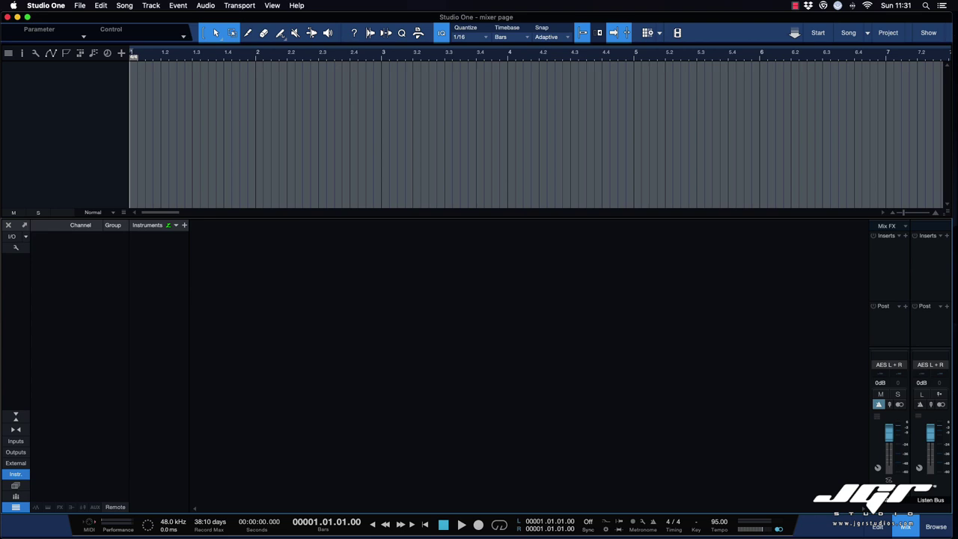
# Start adding 8 audio tracks named Ch with Auto-Color enabled
pyautogui.click(121, 54)
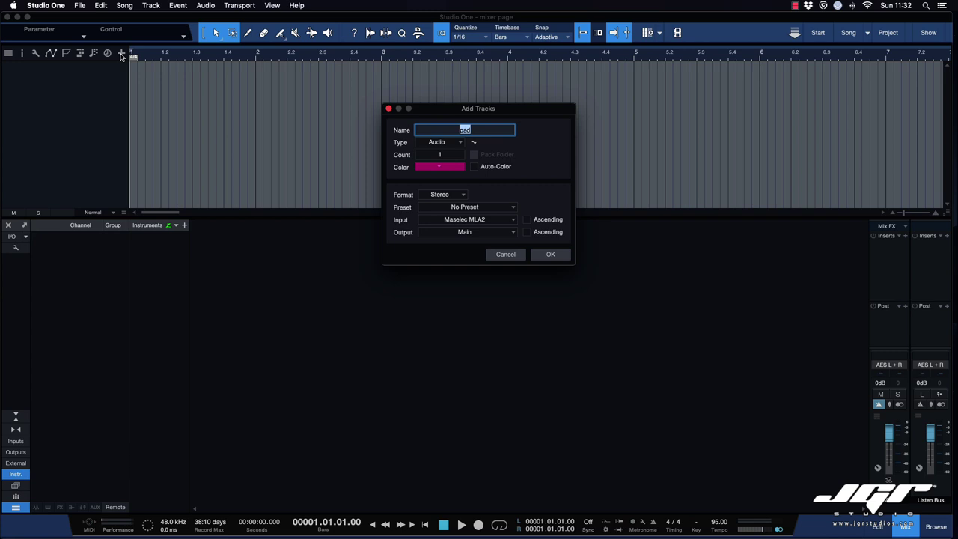
pyautogui.write('Ch')
pyautogui.press('Tab')
pyautogui.write('8')
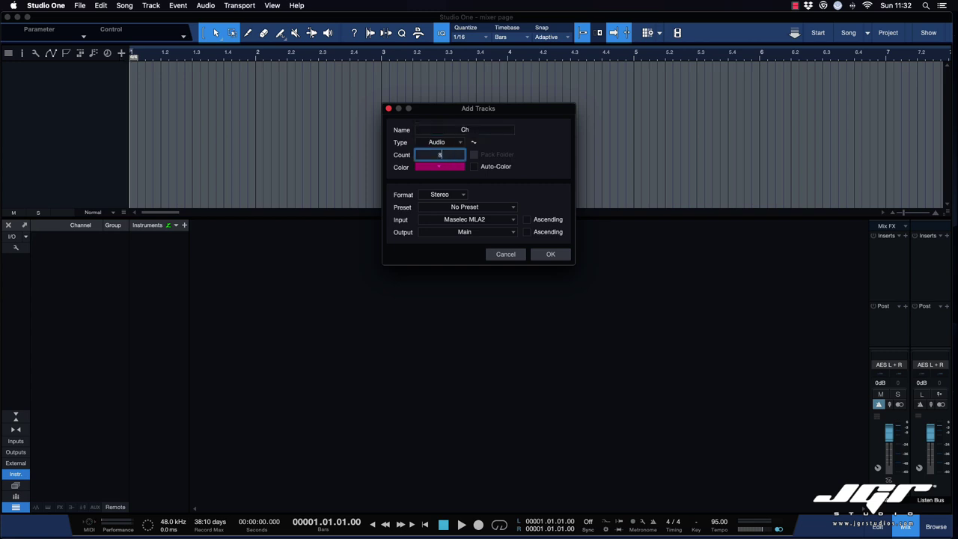
pyautogui.click(502, 168)
pyautogui.click(474, 167)
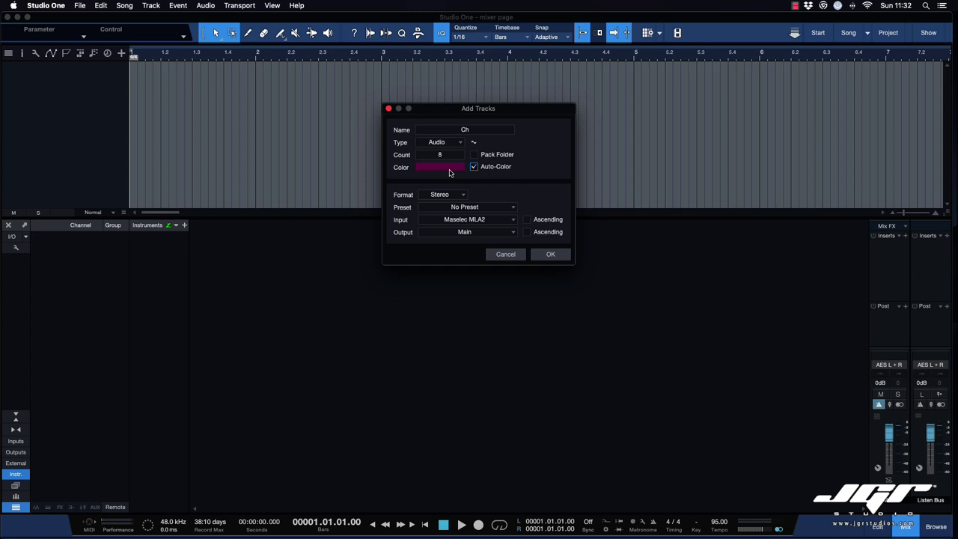
# Keep the new tracks stereo and routed to Main, assign inputs in ascending order from FF 1-2, and create them
pyautogui.click(443, 194)
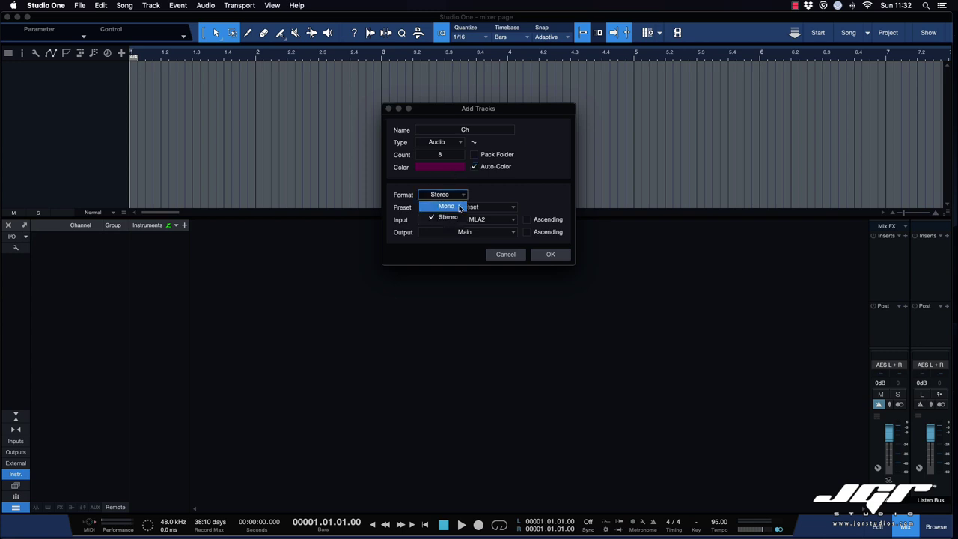
pyautogui.click(489, 194)
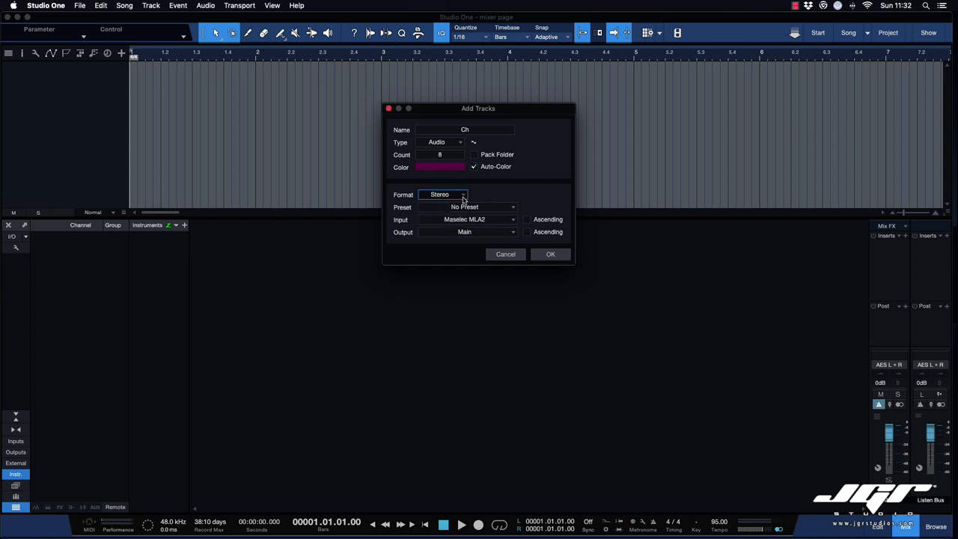
pyautogui.press('Tab')
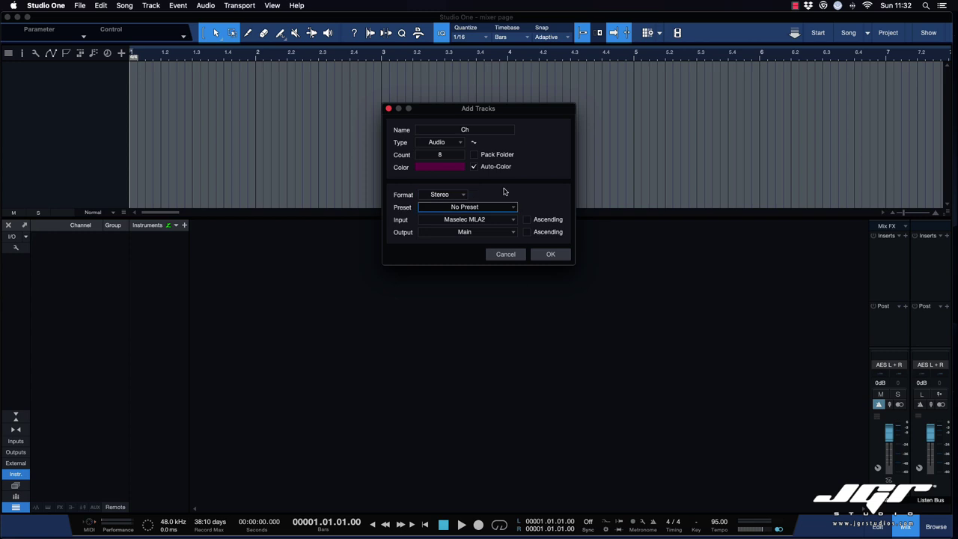
pyautogui.click(486, 223)
pyautogui.click(439, 239)
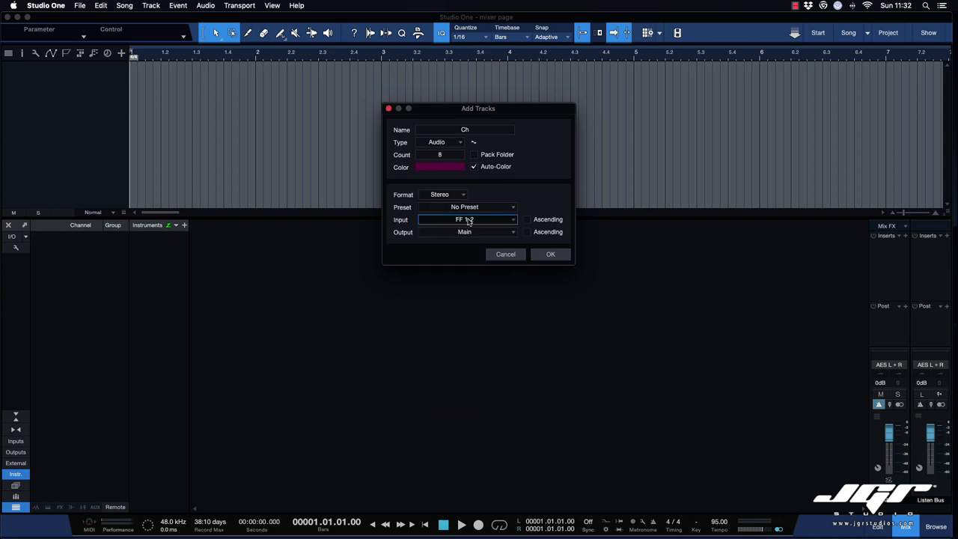
pyautogui.click(526, 219)
pyautogui.click(464, 232)
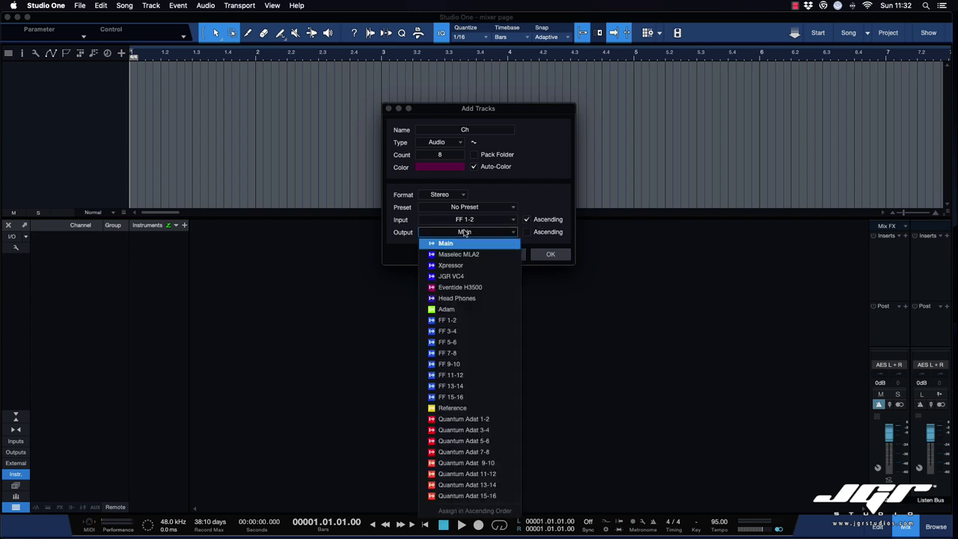
pyautogui.click(536, 220)
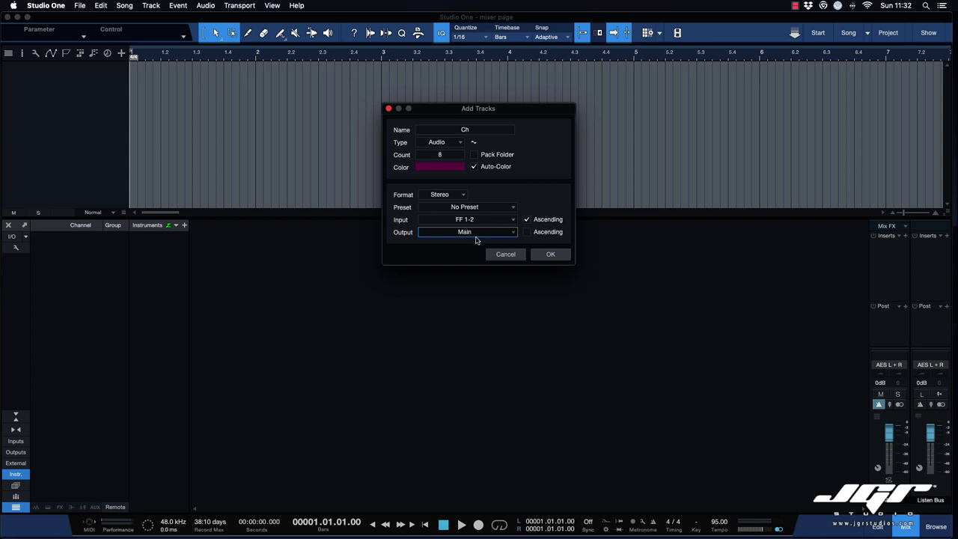
pyautogui.click(552, 254)
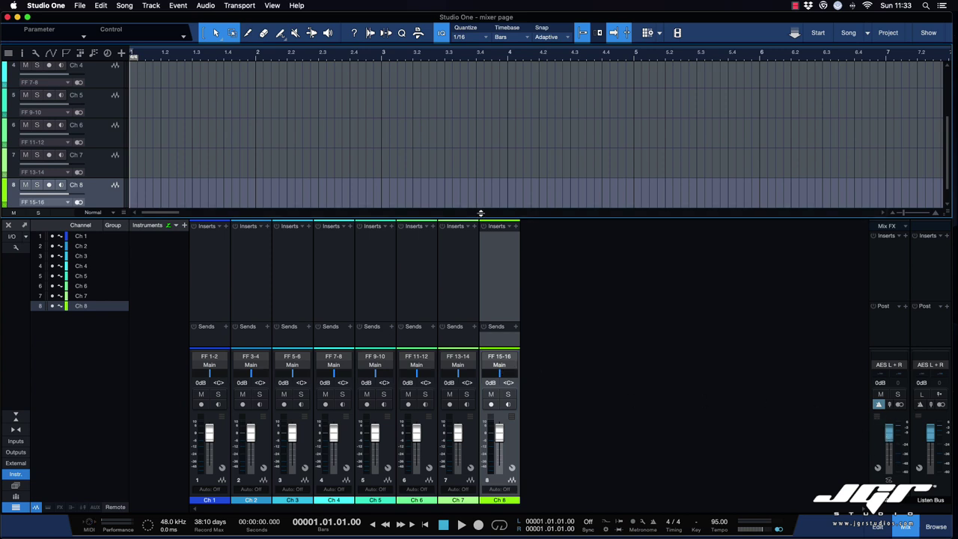
# Enlarge the mixer console further and extend the channel fader section upward
pyautogui.moveTo(480, 217); pyautogui.dragTo(475, 170)
pyautogui.moveTo(482, 346); pyautogui.dragTo(483, 311)
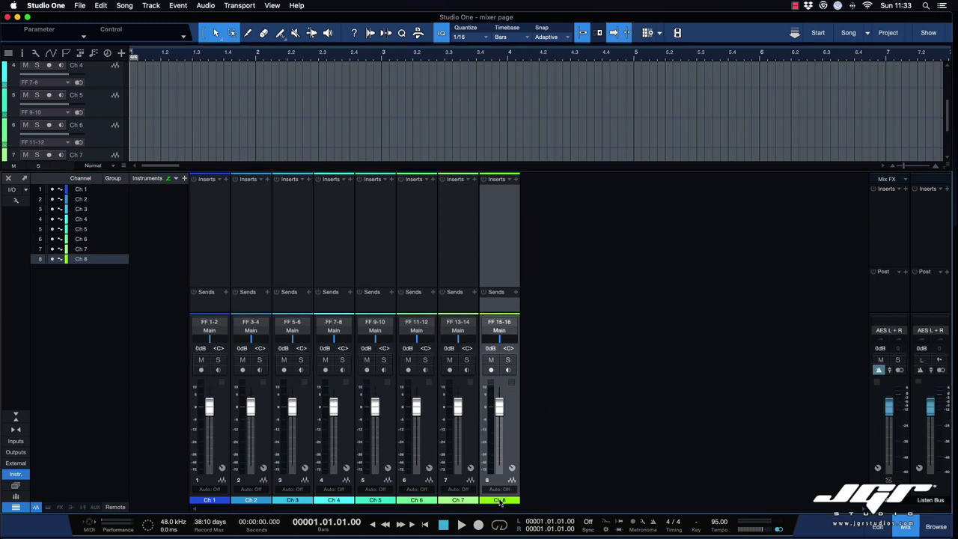
pyautogui.click(500, 500)
pyautogui.click(500, 502)
# Switch Pre-Fader Metering off and back on for the Ch 1 level meter
pyautogui.rightClick(200, 390)
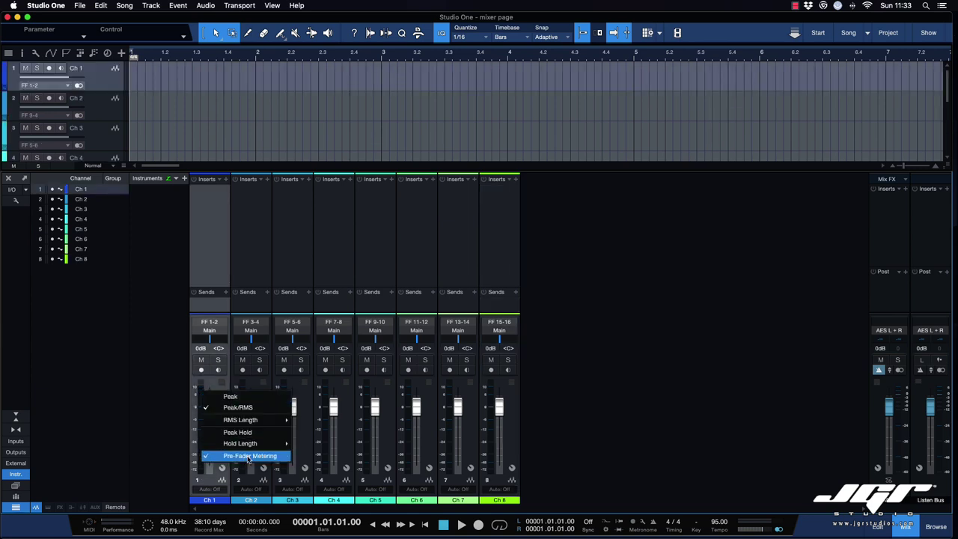
pyautogui.click(234, 458)
pyautogui.rightClick(200, 425)
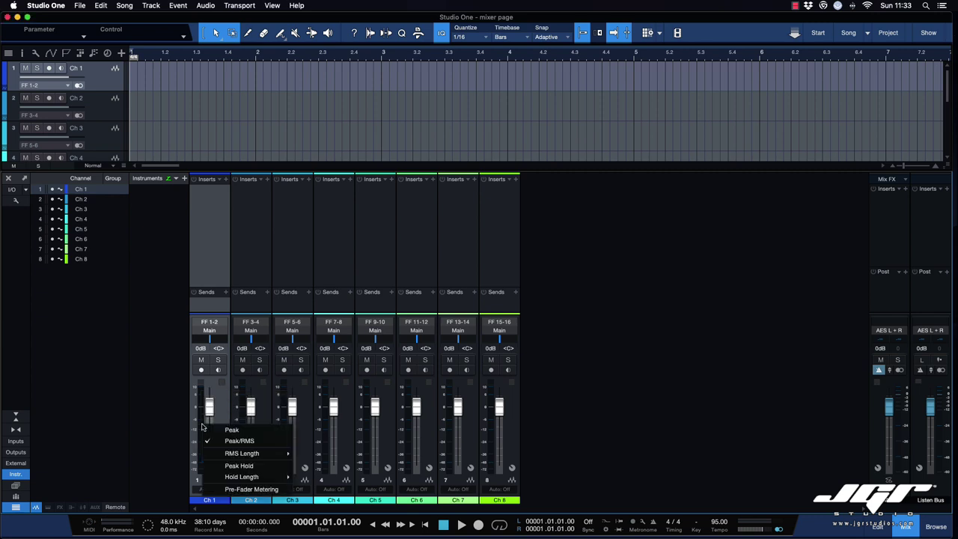
pyautogui.click(246, 490)
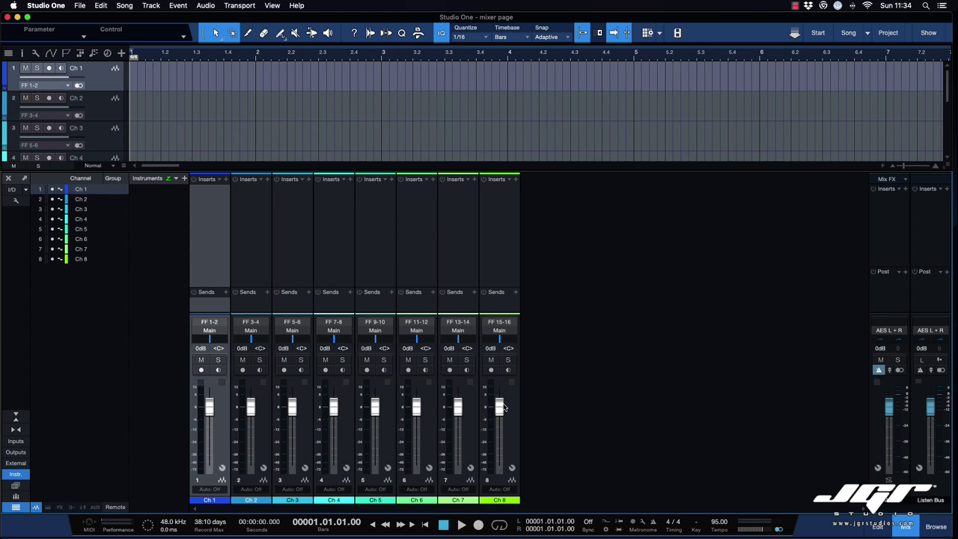
# Enlarge the Sends section of the channel strips and add a new bus channel to the console
pyautogui.moveTo(336, 290); pyautogui.dragTo(336, 258)
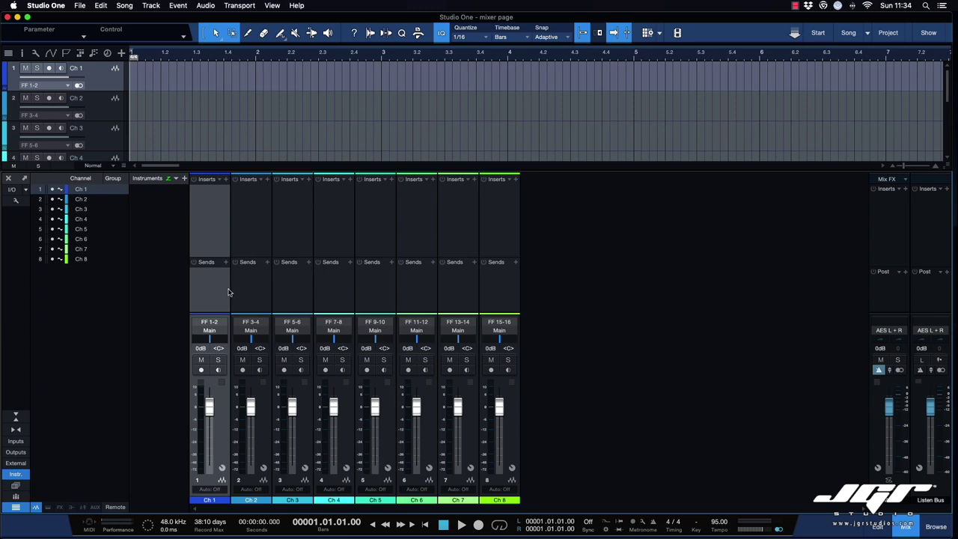
pyautogui.rightClick(531, 278)
pyautogui.click(536, 267)
pyautogui.rightClick(546, 285)
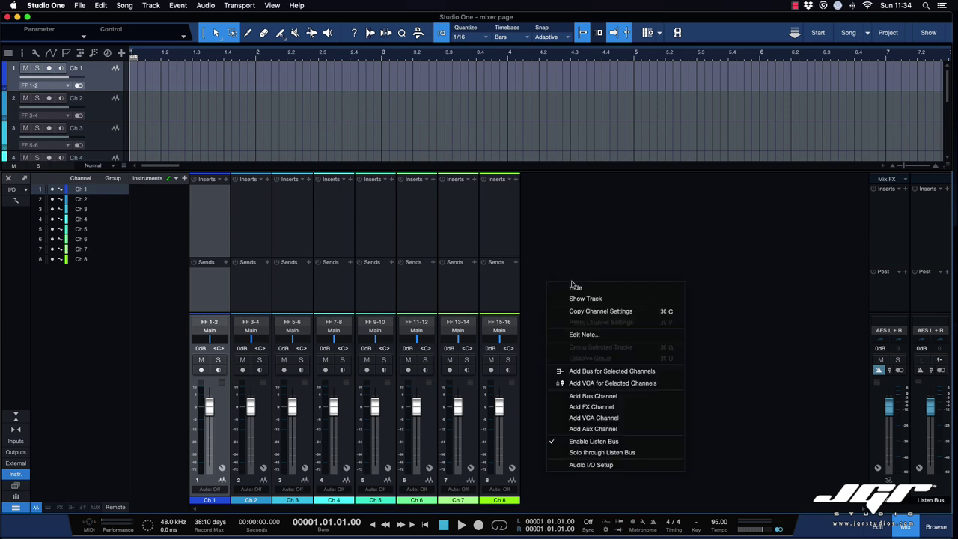
pyautogui.click(598, 407)
# Select channels Ch 1 to Ch 3 and add a bus for the selected channels
pyautogui.click(219, 426)
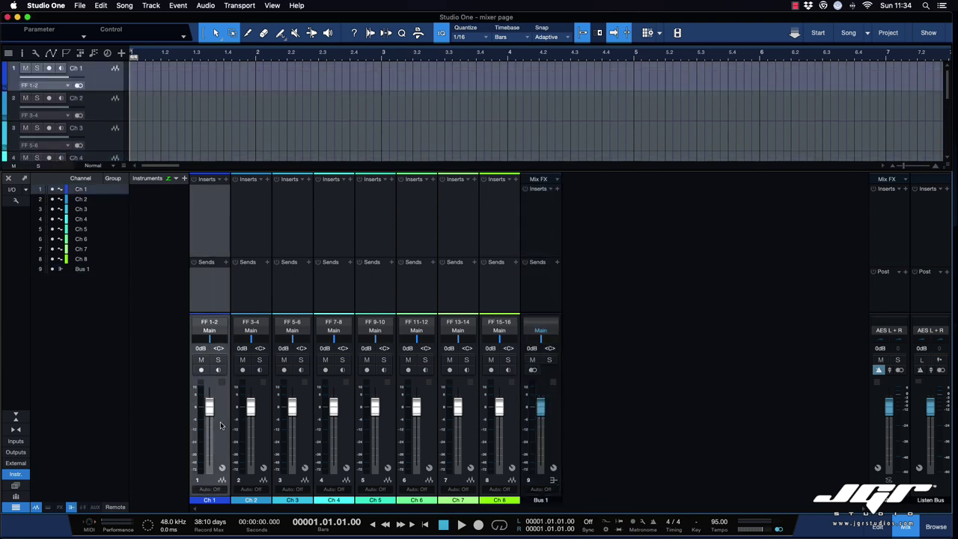
pyautogui.keyDown('shift'); pyautogui.click(313, 425); pyautogui.keyUp('shift')
pyautogui.rightClick(303, 423)
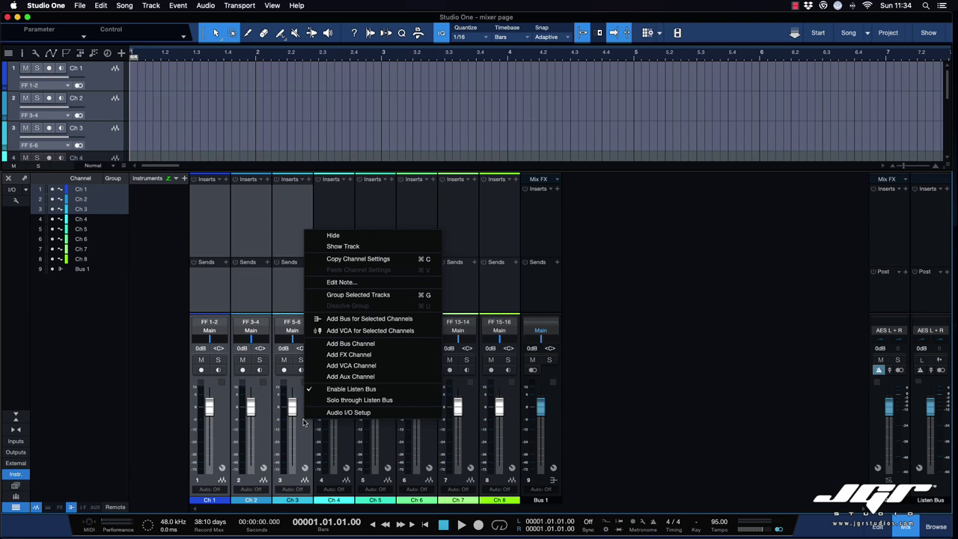
pyautogui.click(371, 319)
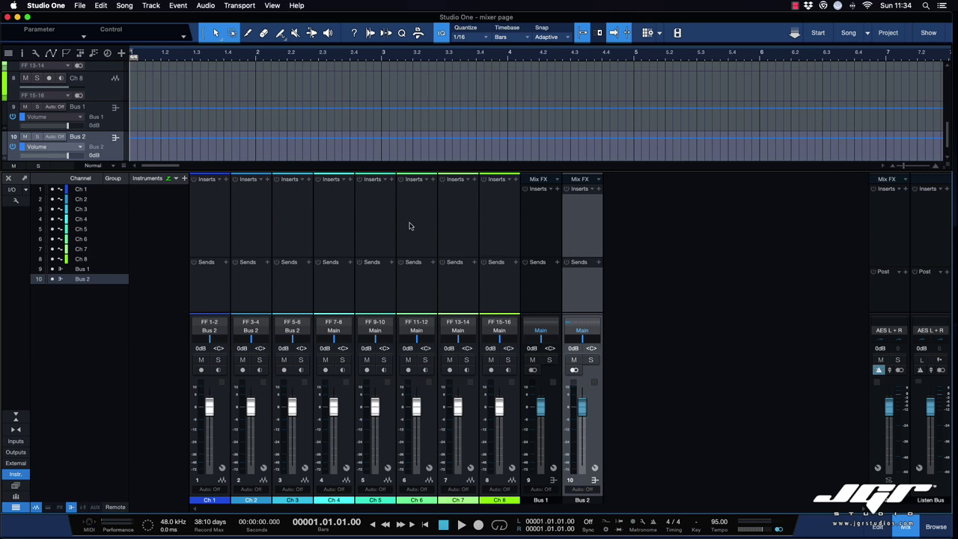
# Load CTC-1 as the Mix FX on Bus 1 and Bus 2, keeping its plug-in window clear of the channel strips
pyautogui.click(556, 179)
pyautogui.click(556, 180)
pyautogui.click(556, 180)
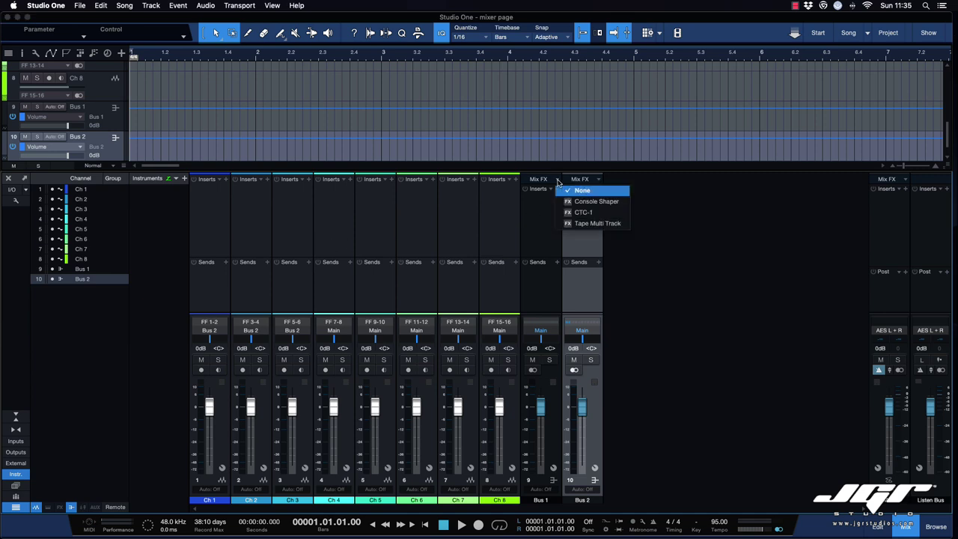
pyautogui.click(583, 212)
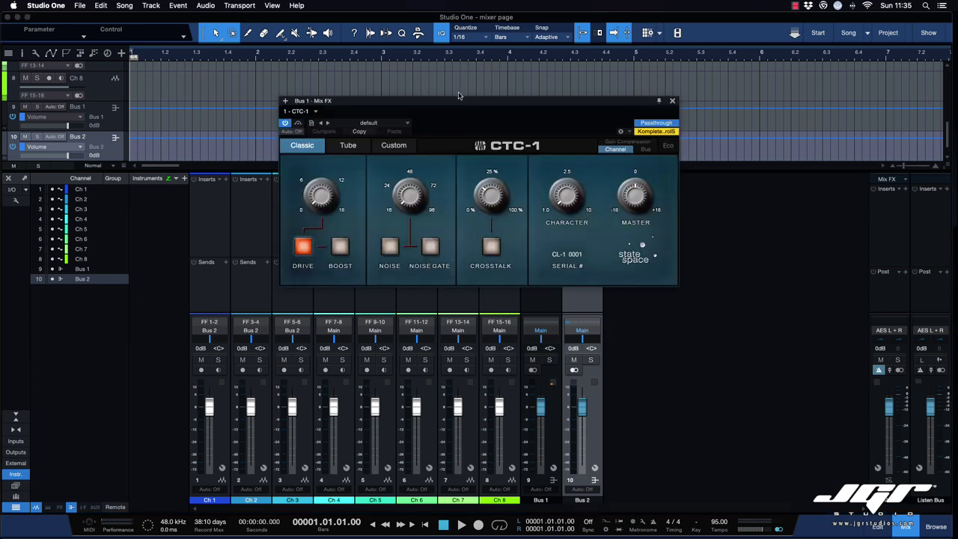
pyautogui.moveTo(460, 103); pyautogui.dragTo(674, 97)
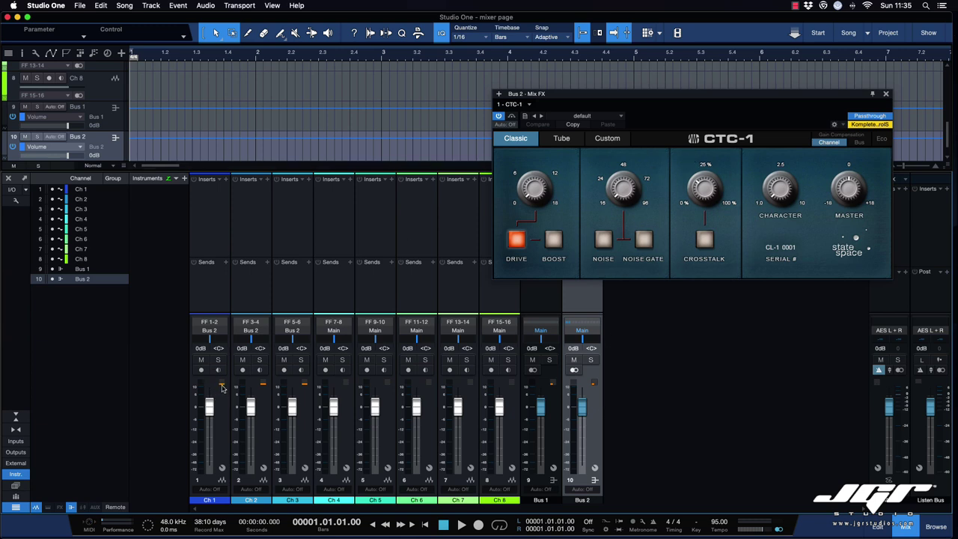
pyautogui.click(303, 398)
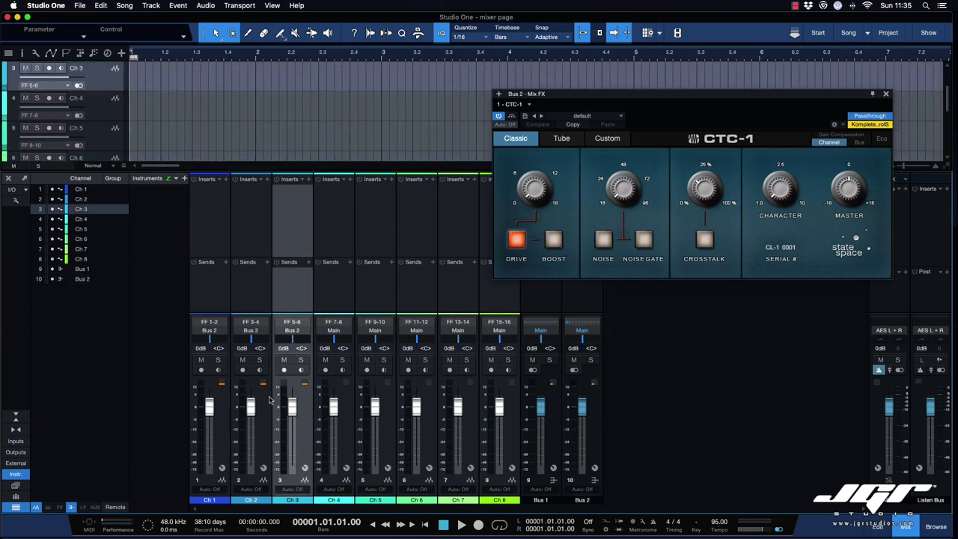
pyautogui.click(262, 399)
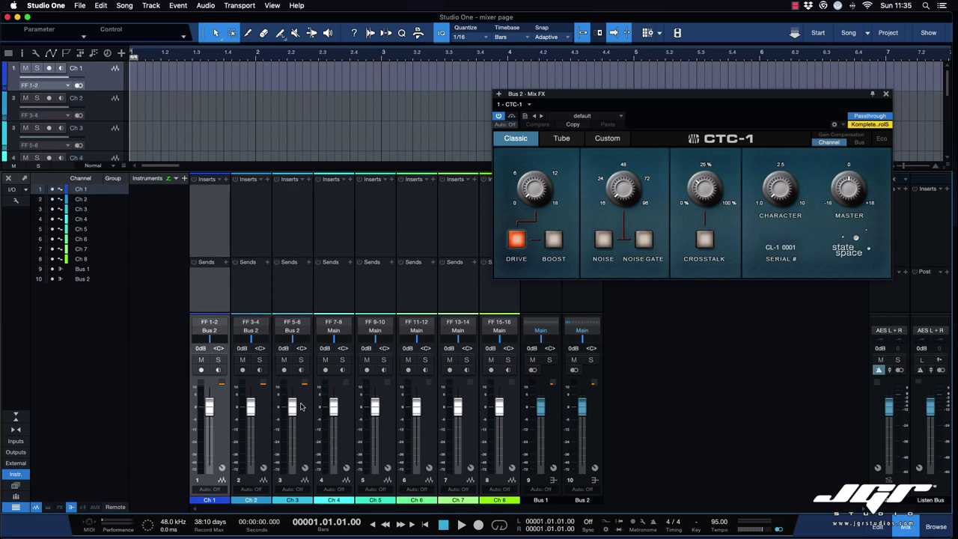
pyautogui.click(303, 407)
pyautogui.click(222, 405)
# Load Tape Multi Track as the Mix FX on the Main channel and close its plug-in window
pyautogui.moveTo(637, 100); pyautogui.dragTo(248, 50)
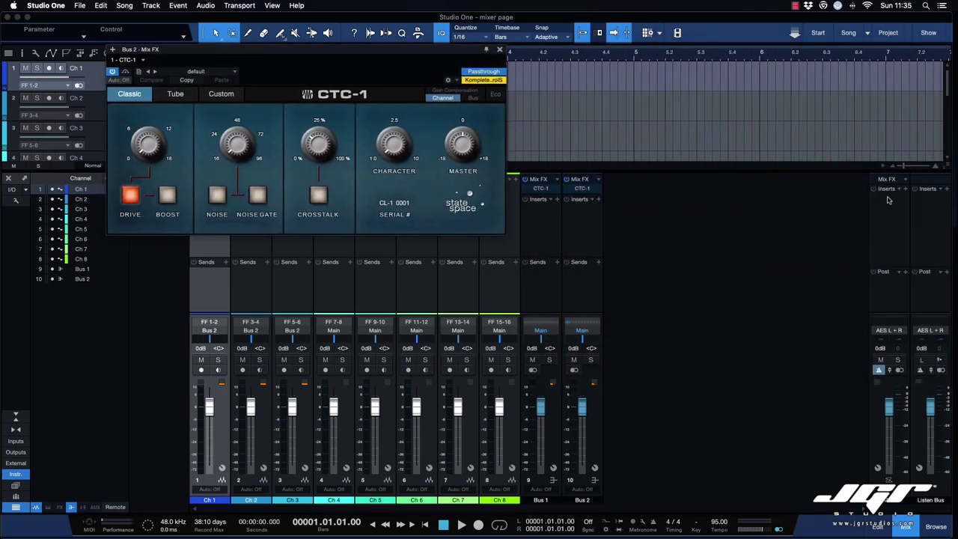
pyautogui.click(905, 180)
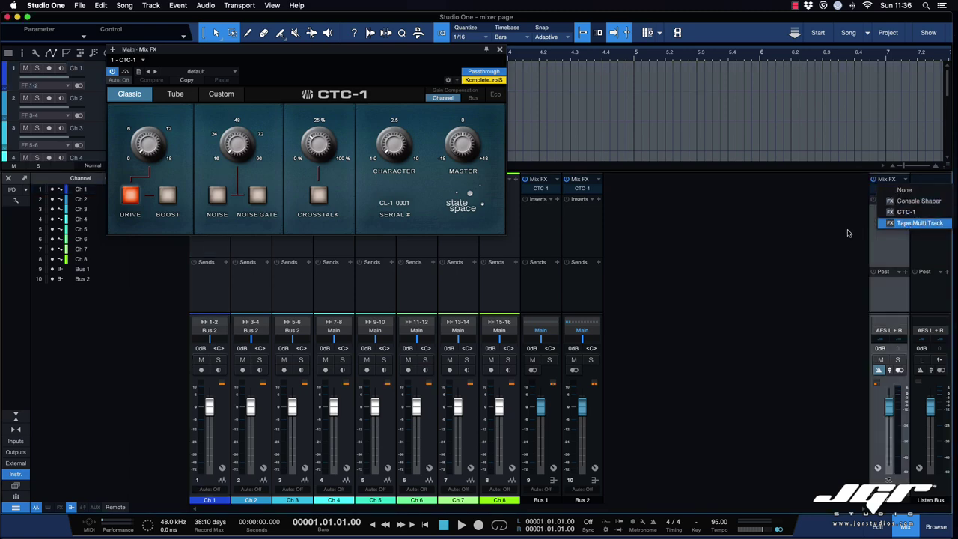
pyautogui.click(917, 223)
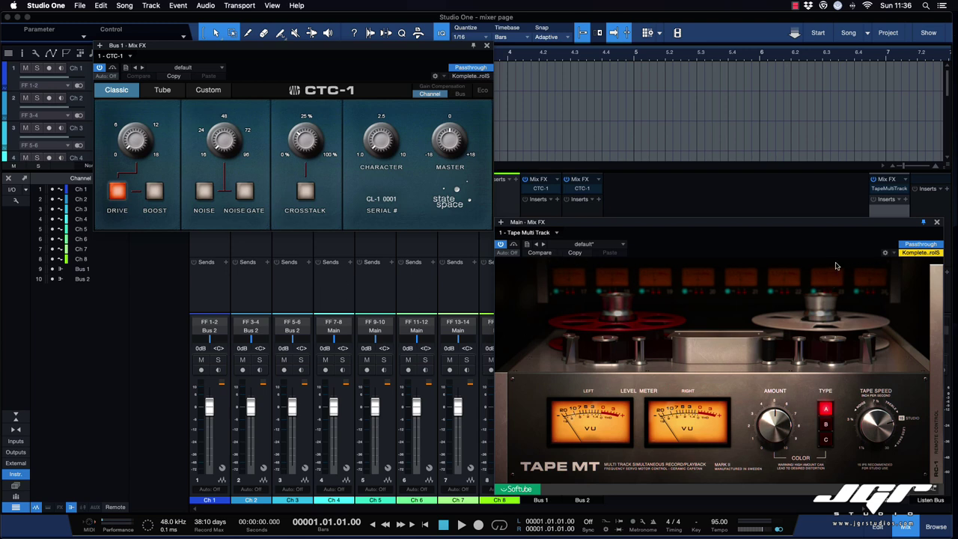
pyautogui.click(936, 222)
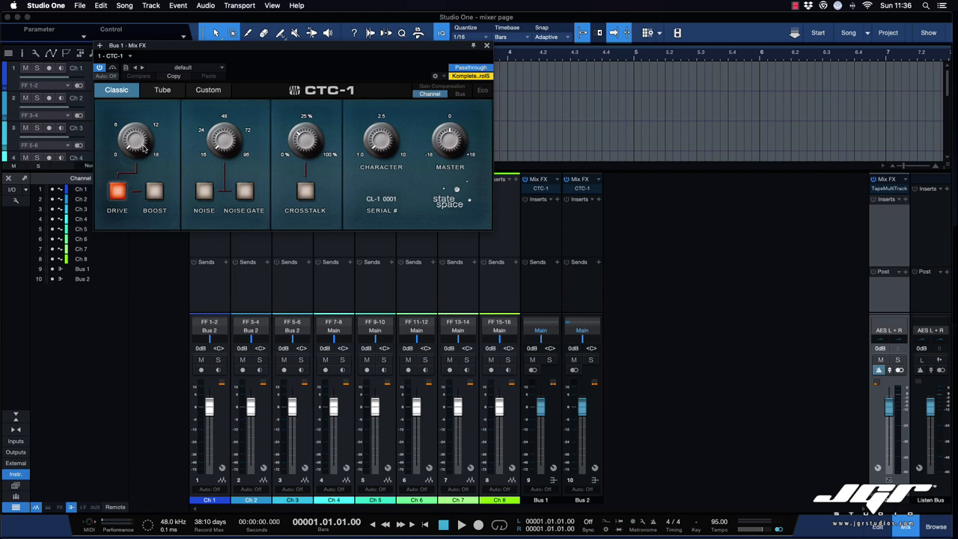
# Set the Noise amount to 16 in Bus 1's CTC-1 and turn on Crosstalk
pyautogui.moveTo(225, 145); pyautogui.dragTo(219, 144)
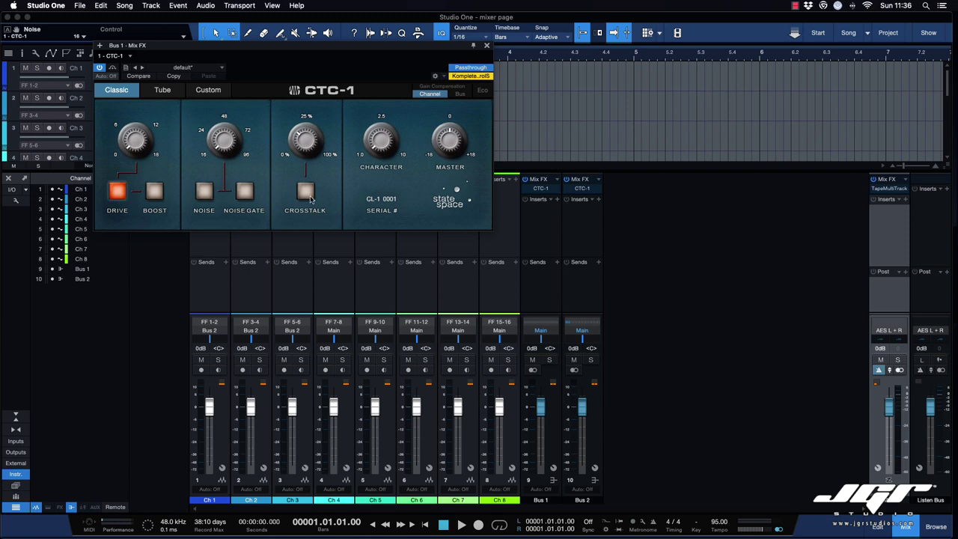
pyautogui.click(306, 192)
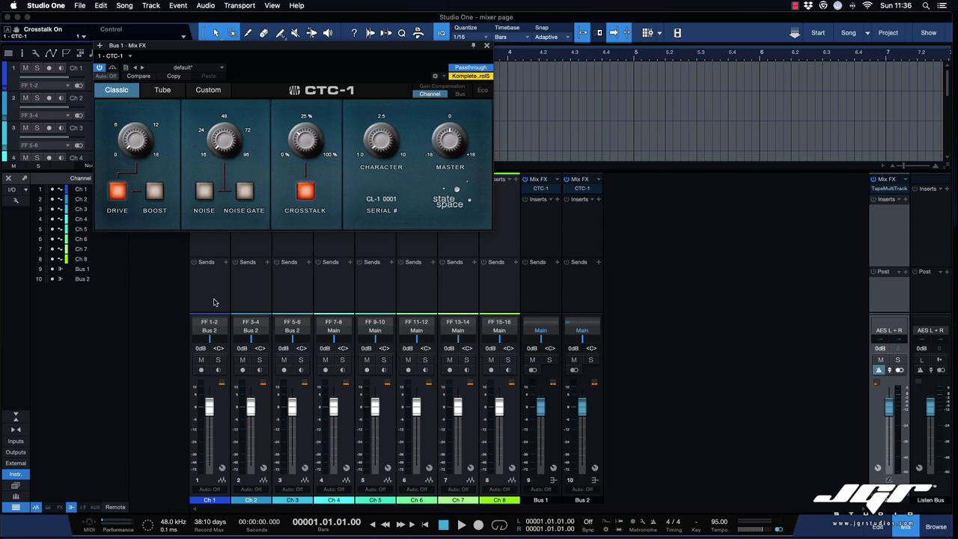
# Select the channel strips one after another from Ch 2 through Bus 2, ending on Ch 1
pyautogui.click(237, 300)
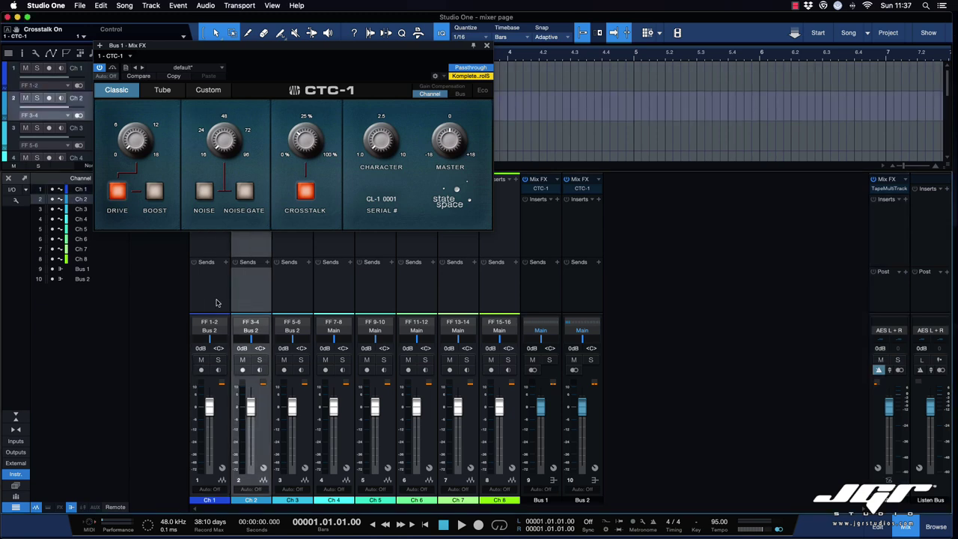
pyautogui.click(288, 301)
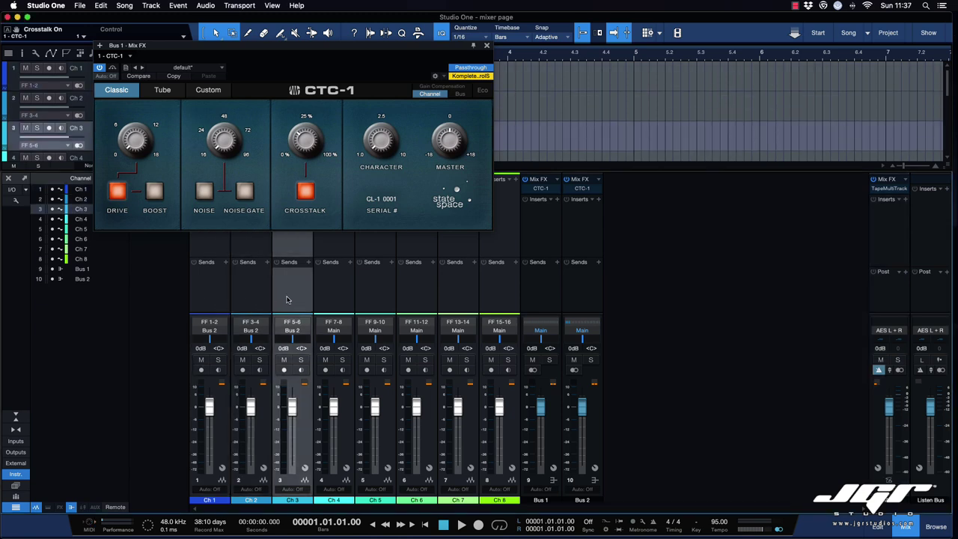
pyautogui.click(337, 299)
pyautogui.click(383, 299)
pyautogui.click(402, 298)
pyautogui.click(449, 298)
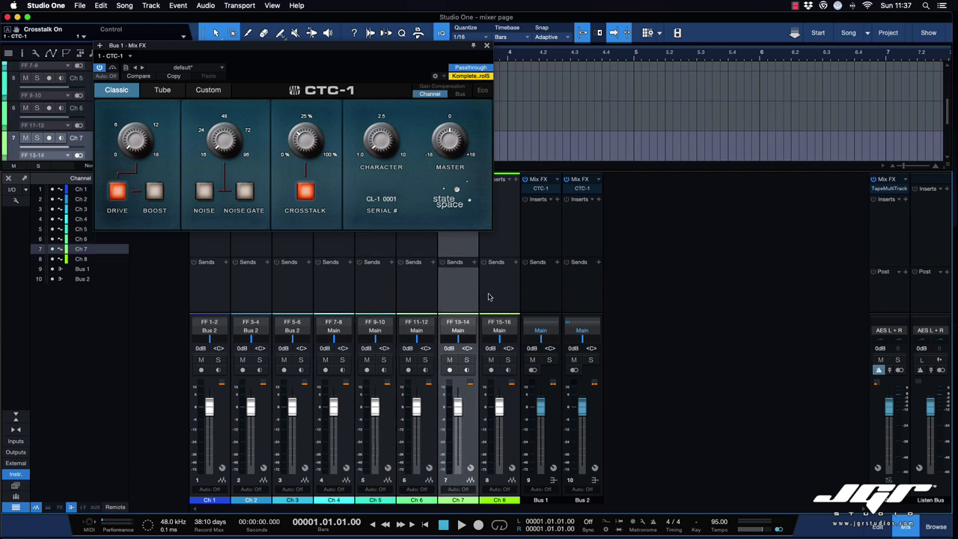
pyautogui.click(491, 298)
pyautogui.click(539, 296)
pyautogui.click(581, 297)
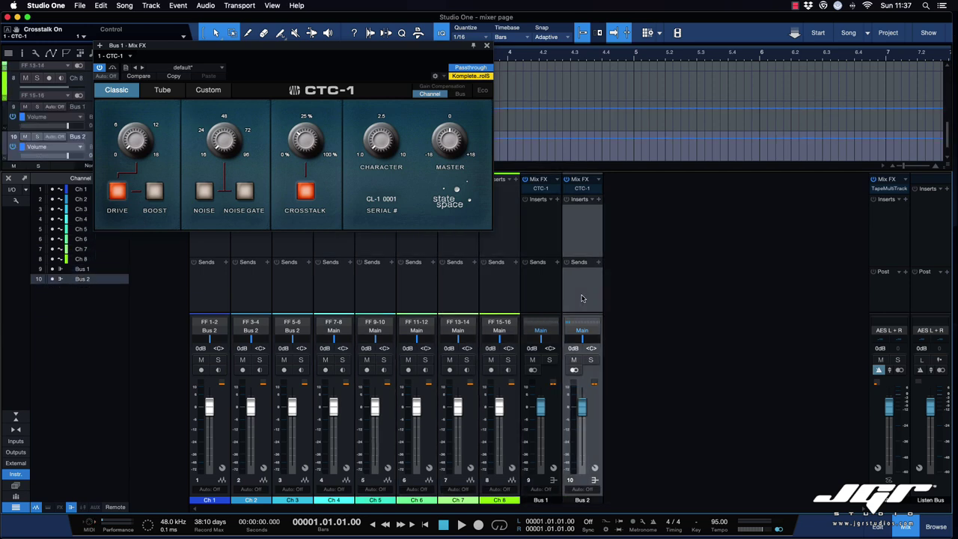
pyautogui.click(217, 303)
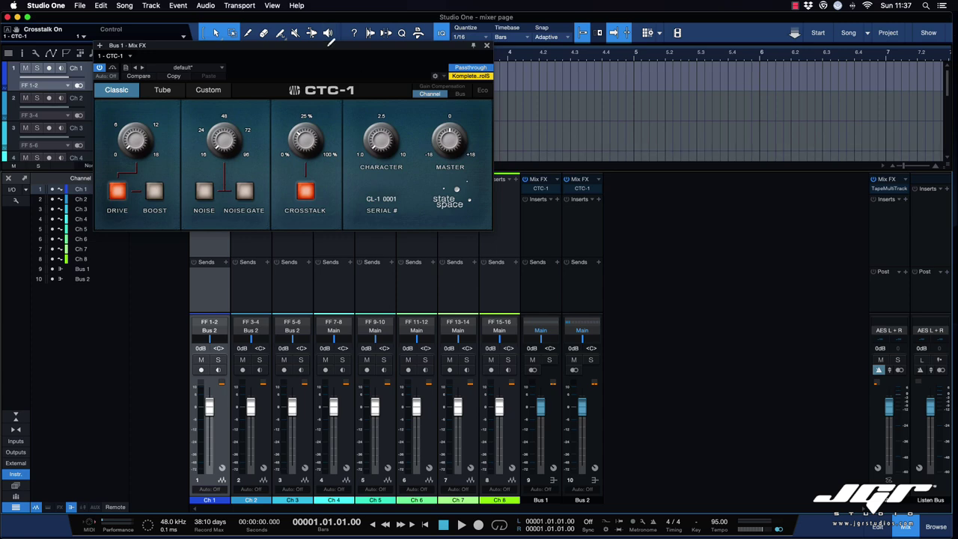
# Close Bus 1's CTC-1 window, then clear the Mix FX from Bus 1 and the Main channel
pyautogui.moveTo(329, 43); pyautogui.dragTo(662, 126)
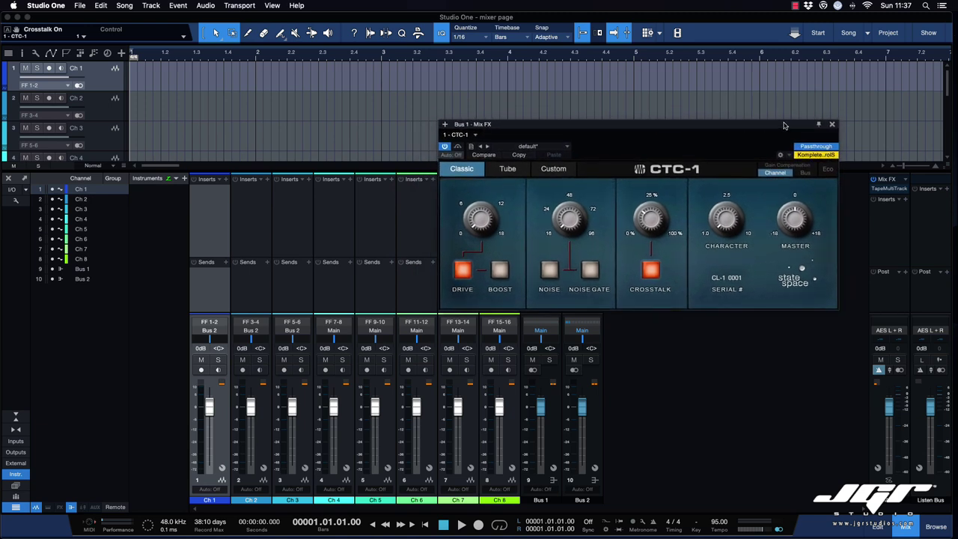
pyautogui.click(831, 124)
pyautogui.click(546, 225)
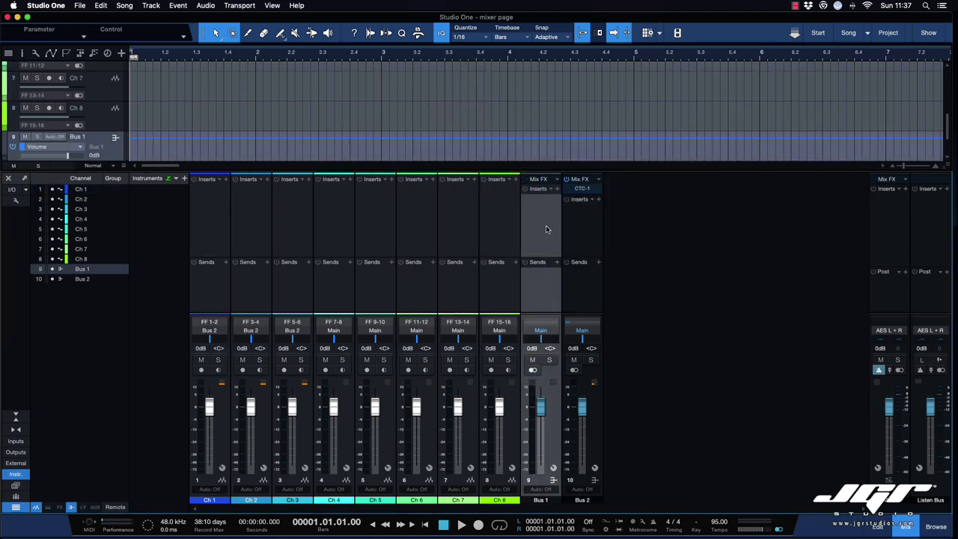
# Insert the PreSonus Room Reverb on Bus 1 and pin its plug-in window open beside the channel strips
pyautogui.click(557, 190)
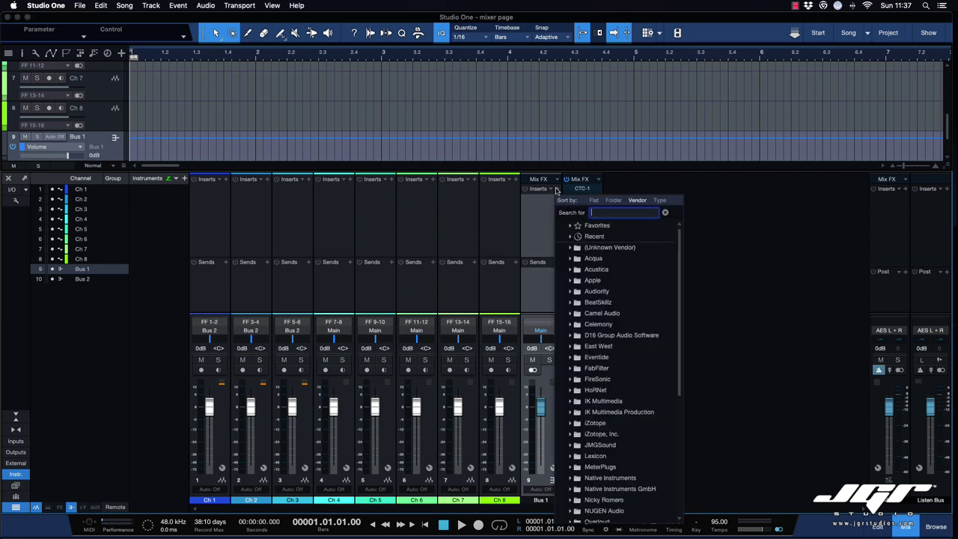
pyautogui.scroll(-5, 621, 296)
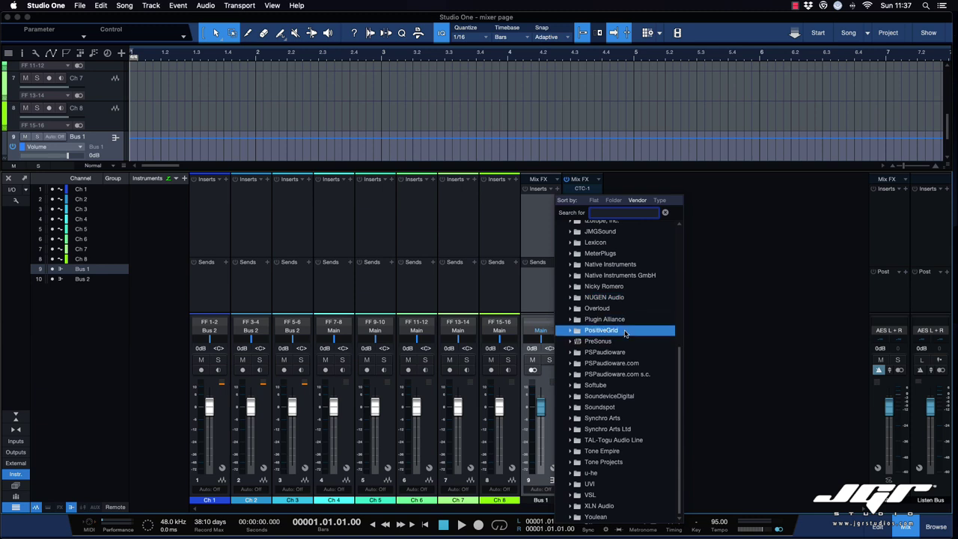
pyautogui.click(591, 344)
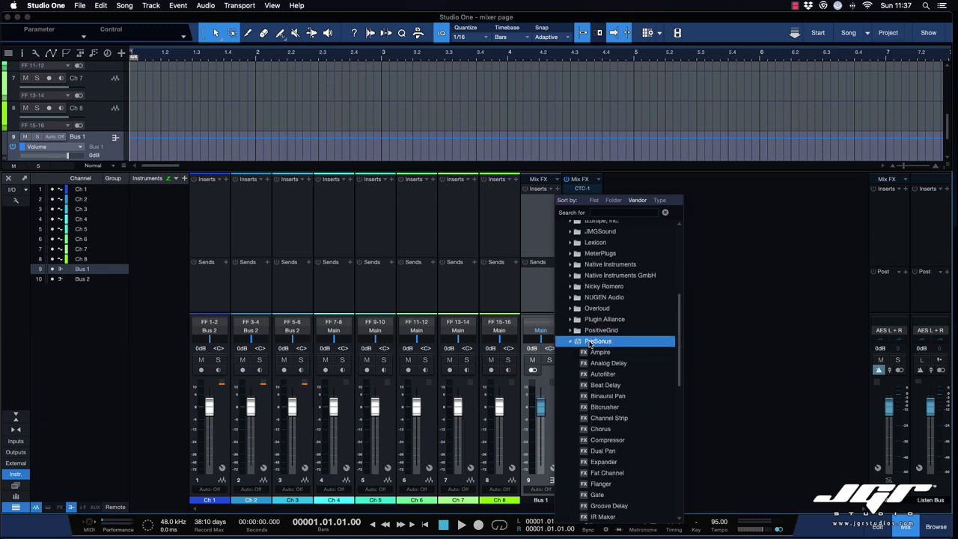
pyautogui.scroll(-5, 597, 343)
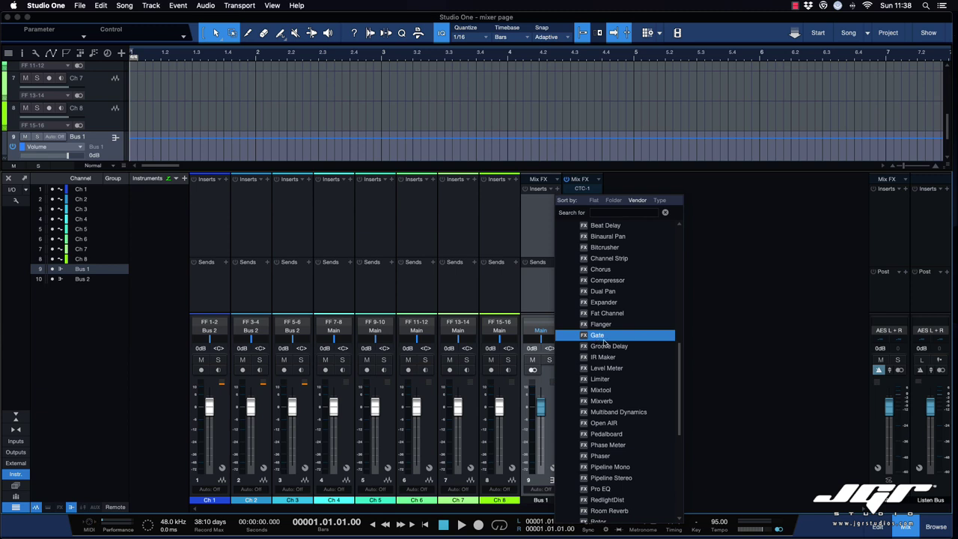
pyautogui.click(609, 505)
pyautogui.moveTo(735, 130); pyautogui.dragTo(923, 129)
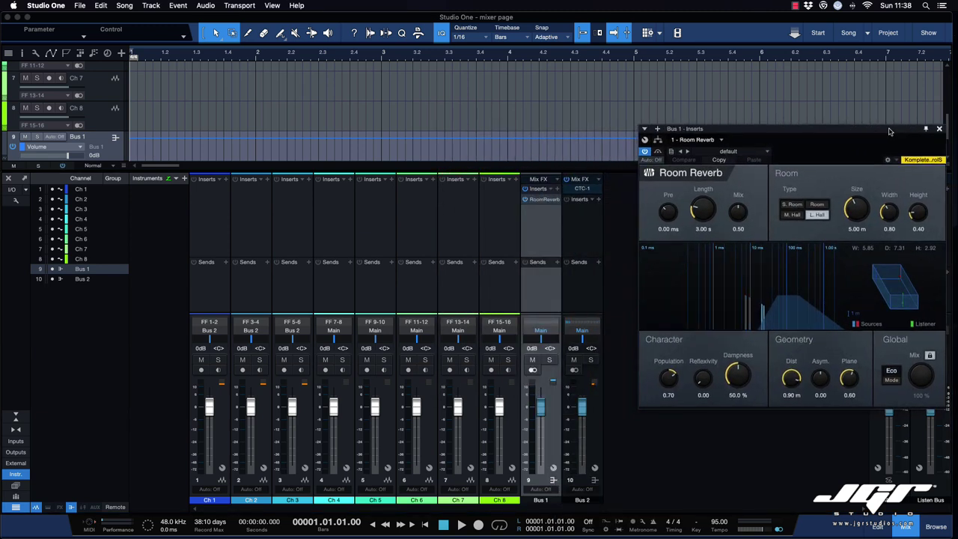
pyautogui.click(926, 129)
# Add a send to Bus 1 on Ch 2
pyautogui.click(214, 282)
pyautogui.click(266, 262)
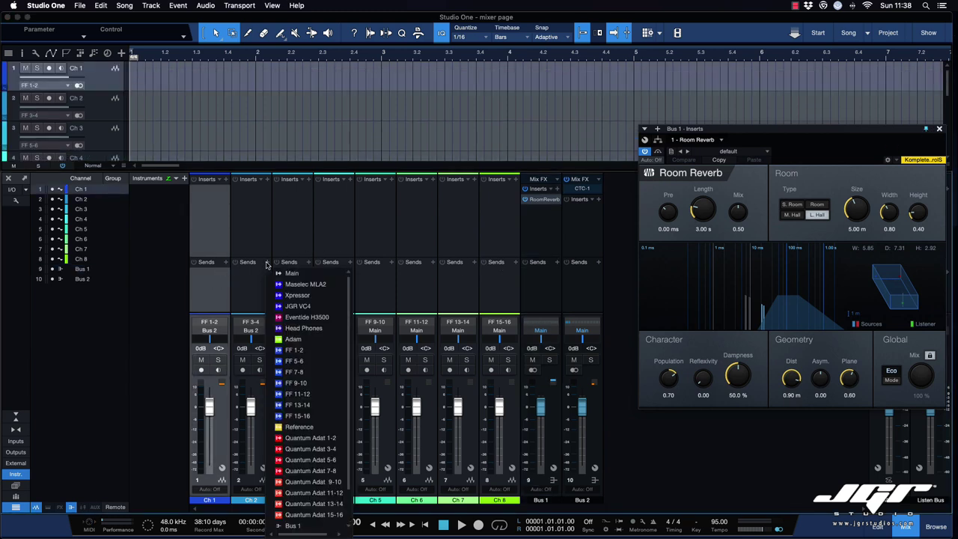
pyautogui.scroll(-2, 299, 336)
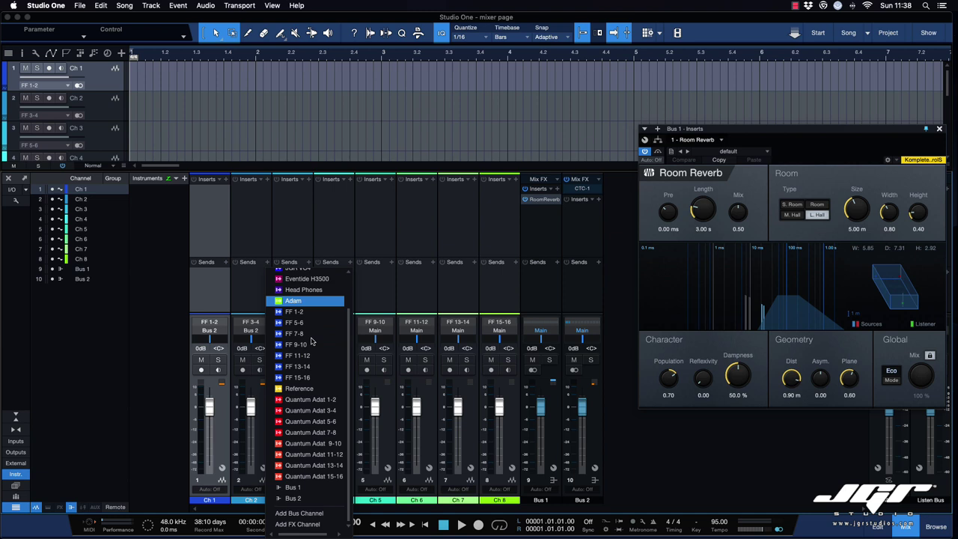
pyautogui.click(292, 487)
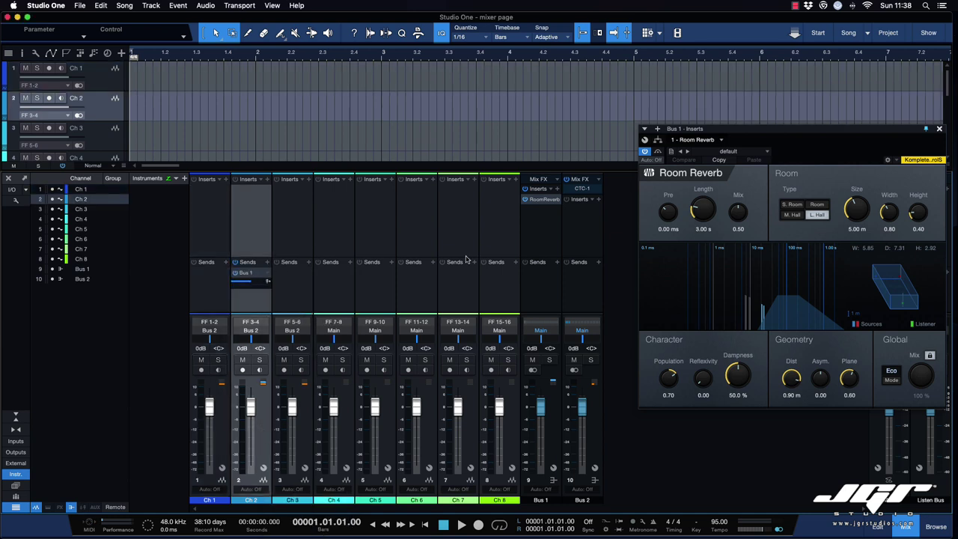
# Reposition the Room Reverb window and rename Bus 1 as rev
pyautogui.click(537, 286)
pyautogui.moveTo(711, 129); pyautogui.dragTo(685, 119)
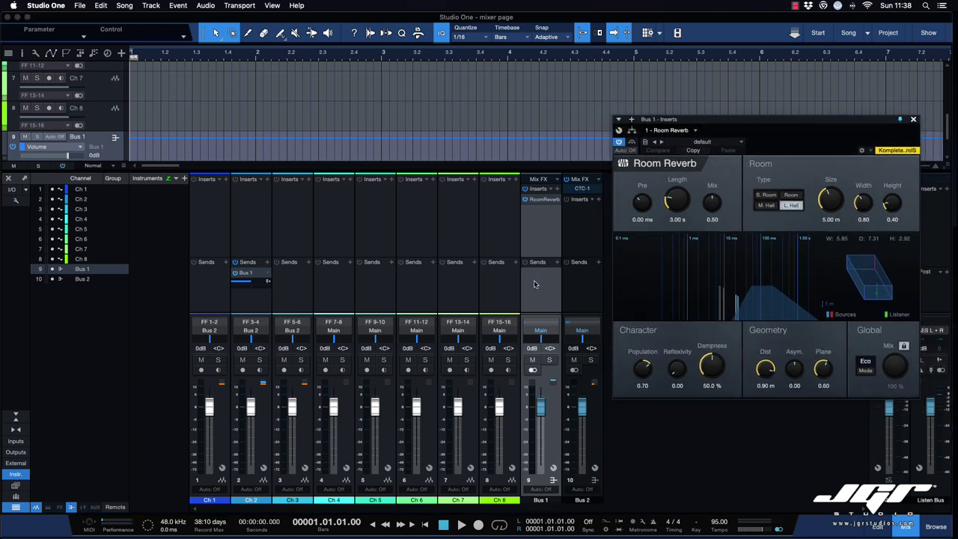
pyautogui.doubleClick(542, 499)
pyautogui.write('rev')
pyautogui.press('Return')
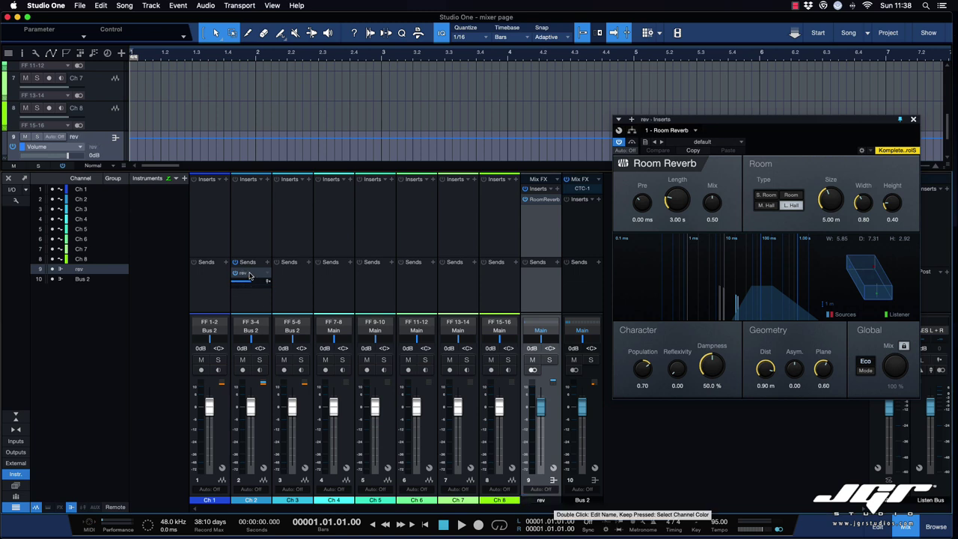
# Copy Ch 2's rev send to Ch 4, Ch 5 and Ch 6, and try adjusting the copied sends' levels
pyautogui.moveTo(250, 275); pyautogui.dragTo(411, 277)
pyautogui.moveTo(331, 272); pyautogui.dragTo(408, 284)
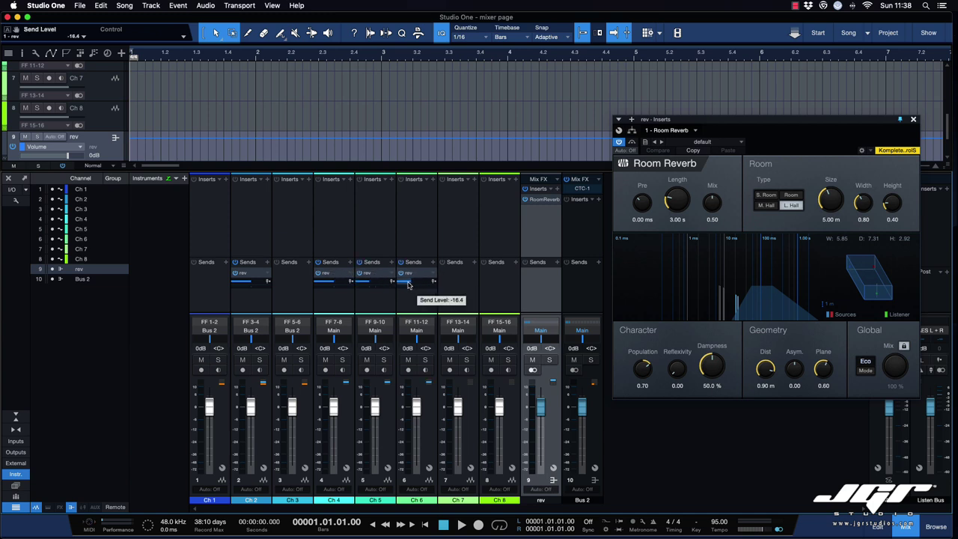
pyautogui.moveTo(337, 285); pyautogui.dragTo(335, 284)
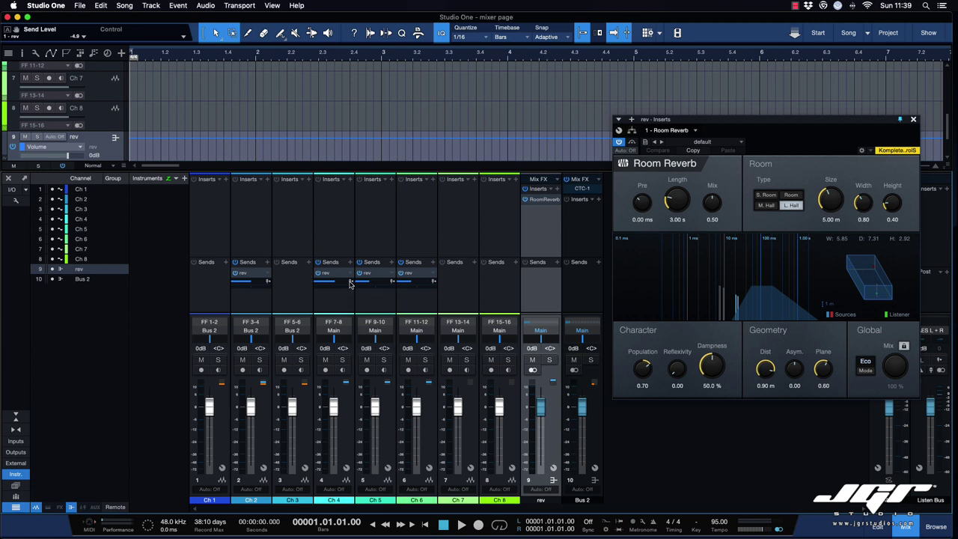
# Toggle Ch 4's rev send back and forth between pre-fader and post-fader
pyautogui.click(349, 282)
pyautogui.click(350, 282)
pyautogui.click(350, 282)
pyautogui.click(350, 282)
# Insert the Compressor on Ch 1, copy it to Ch 2 and close its plug-in window
pyautogui.click(226, 180)
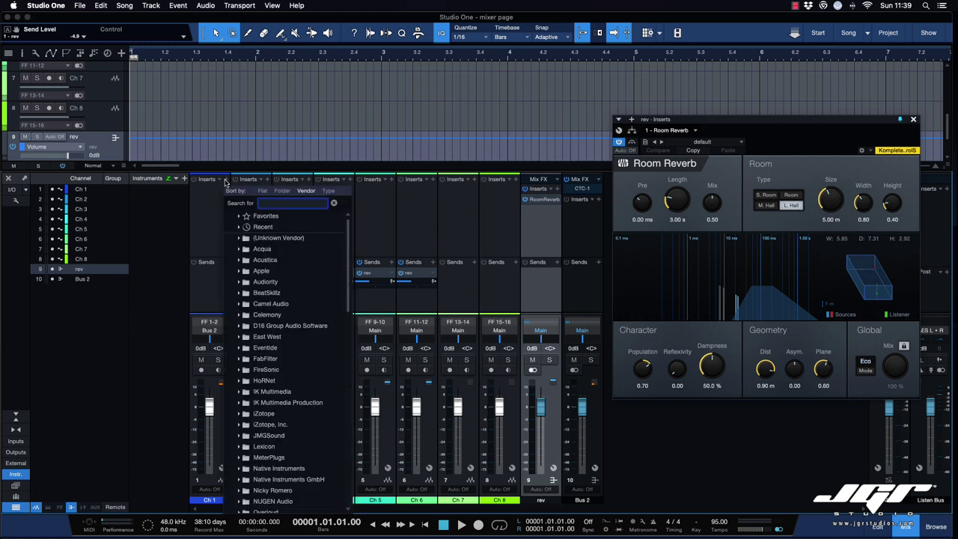
pyautogui.write('compres')
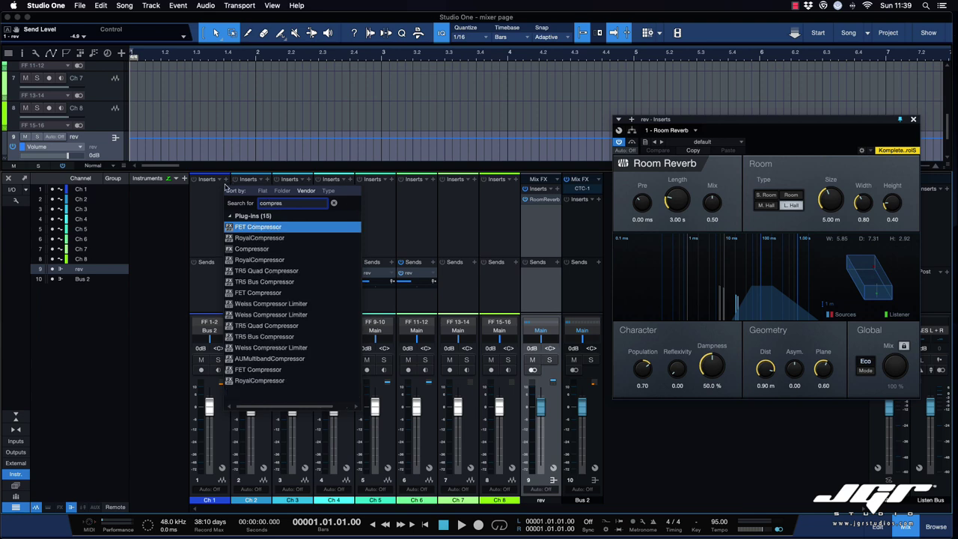
pyautogui.doubleClick(234, 254)
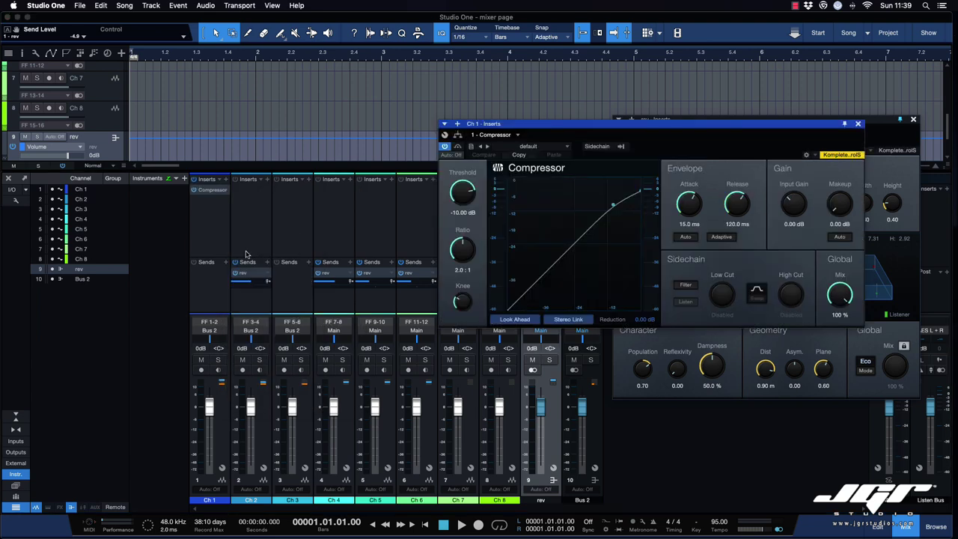
pyautogui.moveTo(653, 128); pyautogui.dragTo(532, 112)
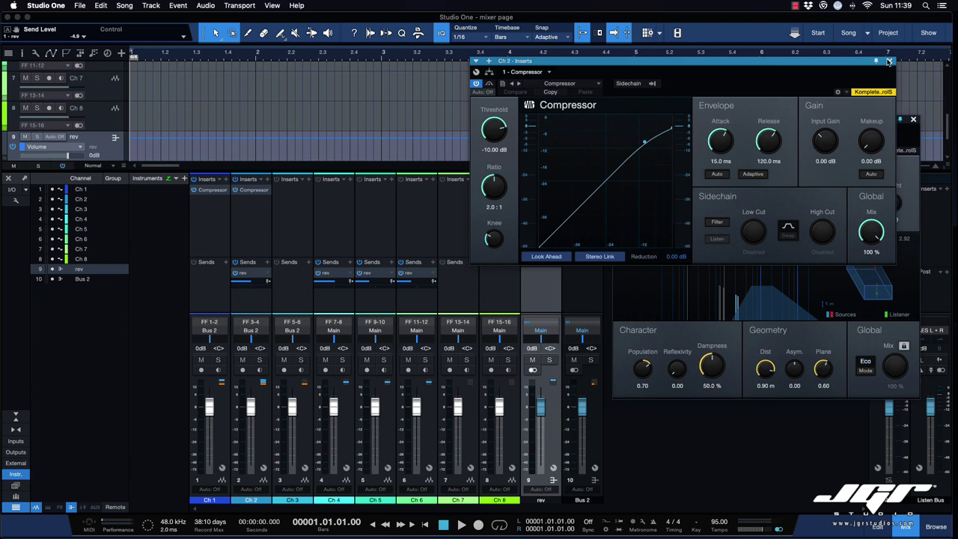
pyautogui.click(888, 61)
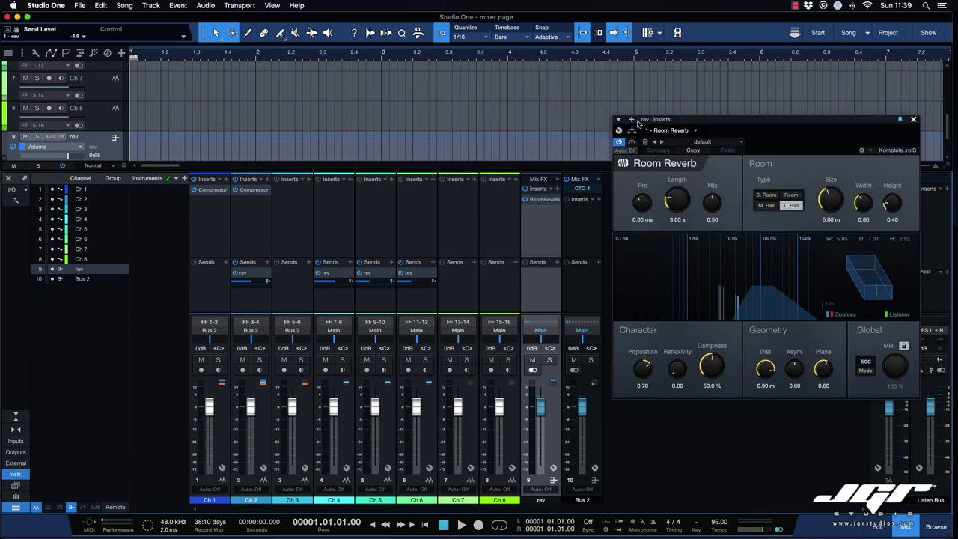
# Copy Ch 2's Compressor to channels Ch 3 to Ch 8 at once and close its plug-in window
pyautogui.click(290, 217)
pyautogui.keyDown('shift'); pyautogui.click(501, 228); pyautogui.keyUp('shift')
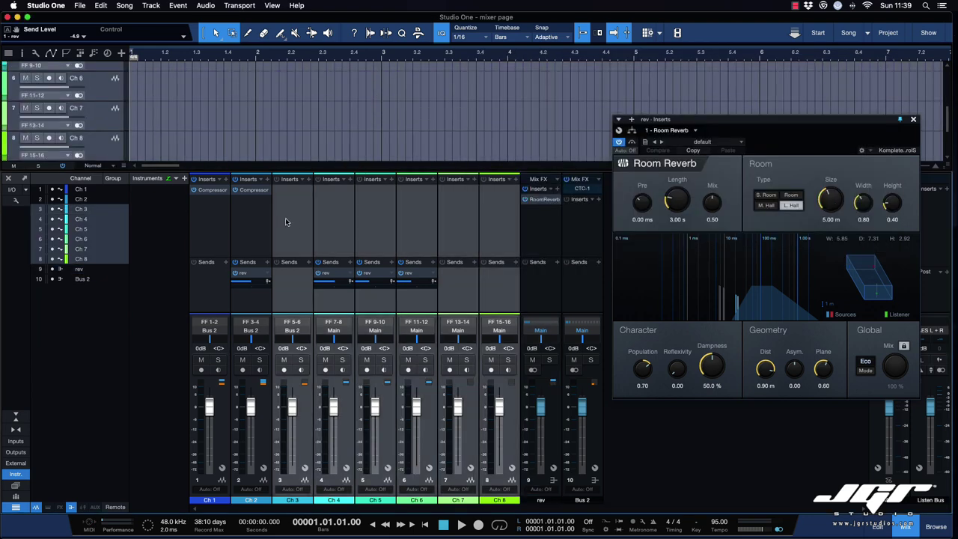
pyautogui.moveTo(247, 192); pyautogui.dragTo(300, 235)
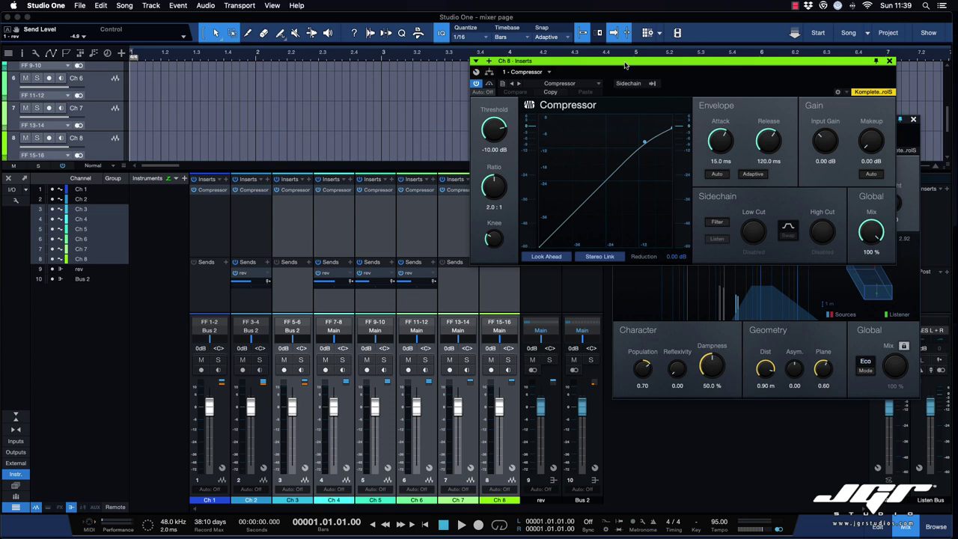
pyautogui.click(888, 62)
# Copy the Compressor from Ch 7 to the rev bus after Room Reverb and open its plug-in window
pyautogui.moveTo(458, 189); pyautogui.dragTo(544, 198)
pyautogui.click(541, 212)
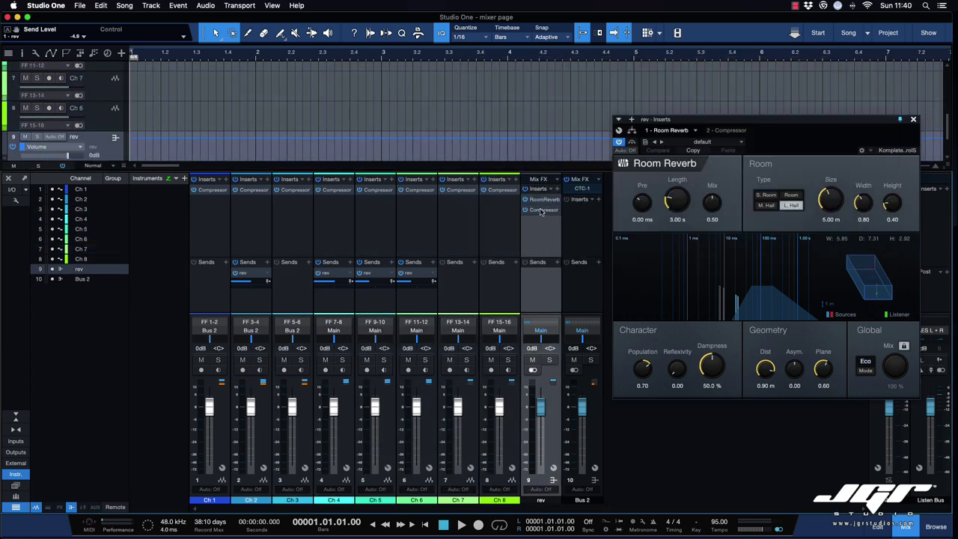
pyautogui.doubleClick(542, 210)
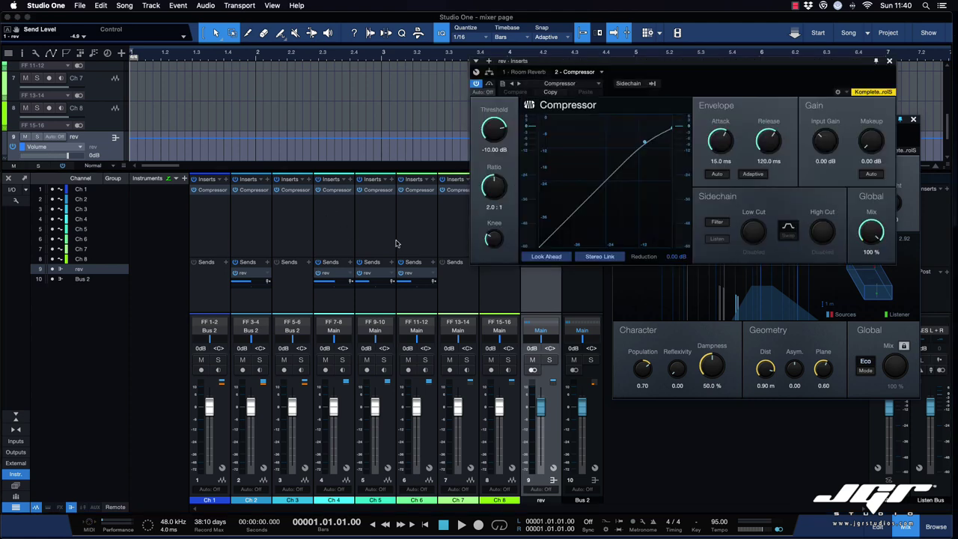
# Turn on Sidechain in the rev bus Compressor with Ch 1 as its source and close the plug-in window
pyautogui.click(627, 83)
pyautogui.click(653, 84)
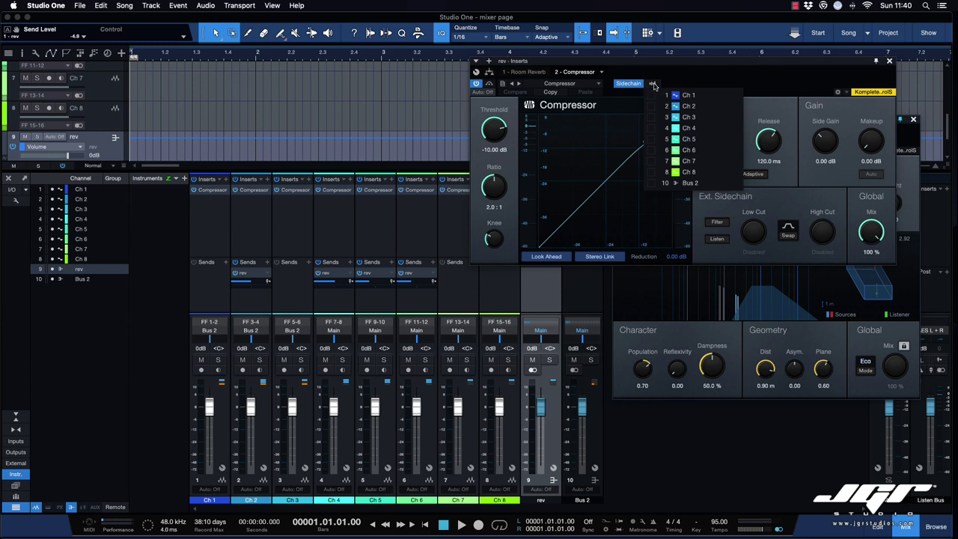
pyautogui.click(652, 96)
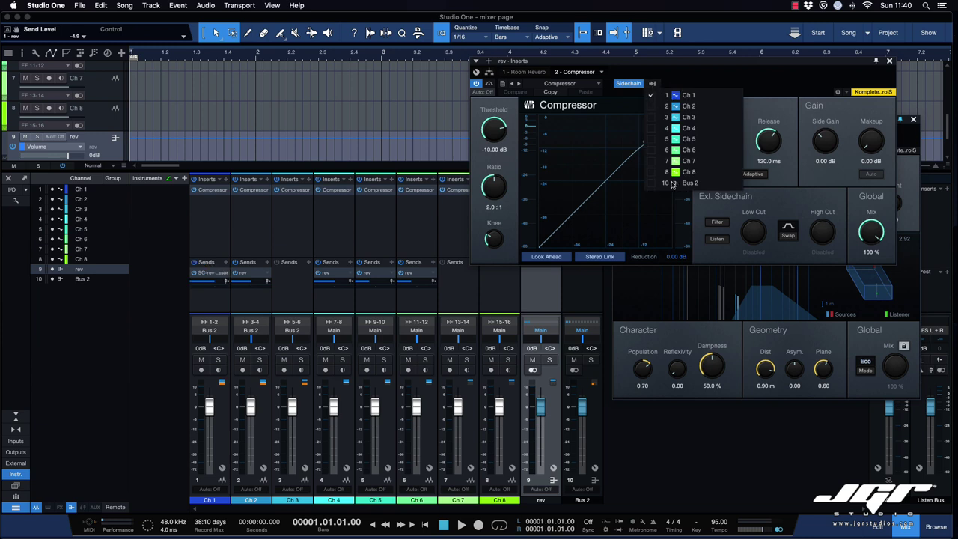
pyautogui.click(651, 96)
pyautogui.click(651, 96)
pyautogui.click(542, 296)
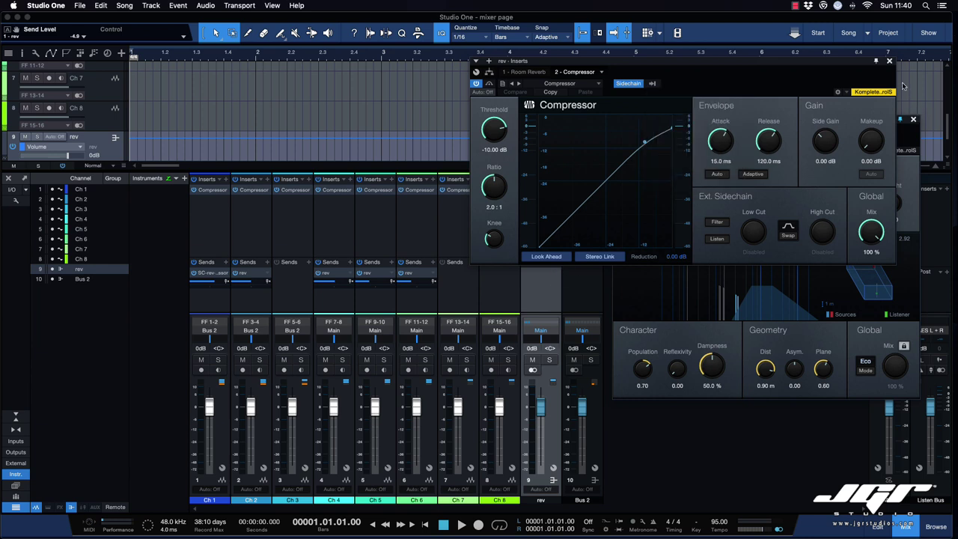
pyautogui.click(889, 61)
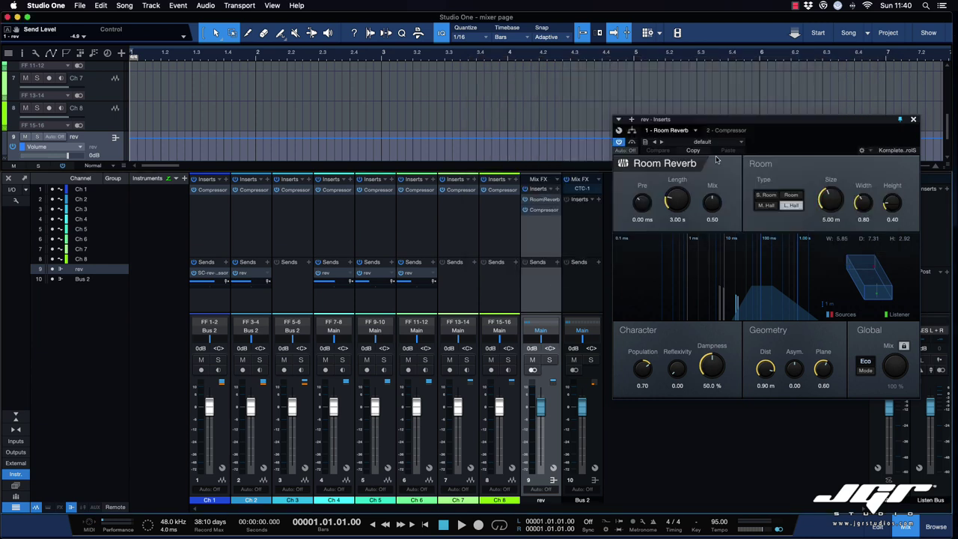
# Close the Room Reverb window and add an FX channel to the mixer
pyautogui.click(912, 119)
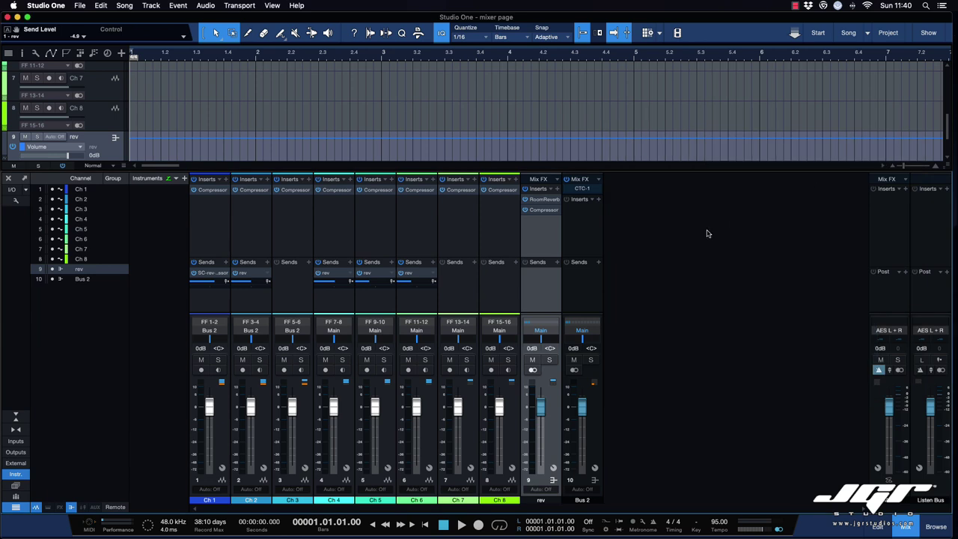
pyautogui.rightClick(625, 318)
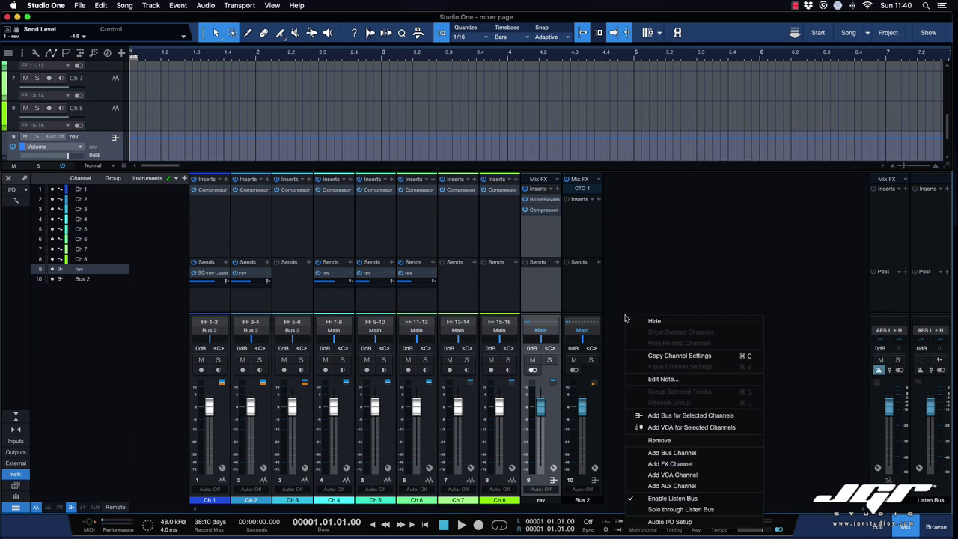
pyautogui.click(690, 465)
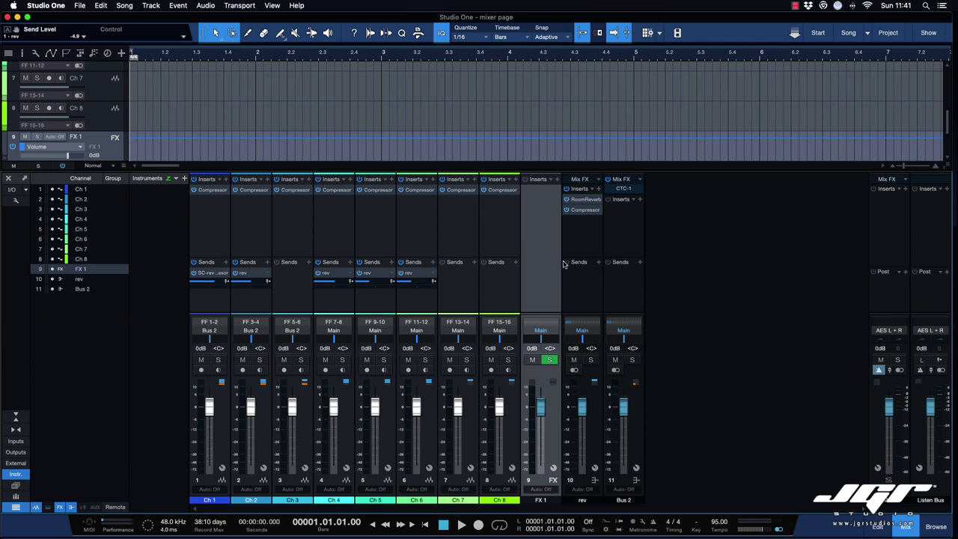
# Insert Groove Delay on the FX 1 channel and close its plug-in window
pyautogui.click(556, 180)
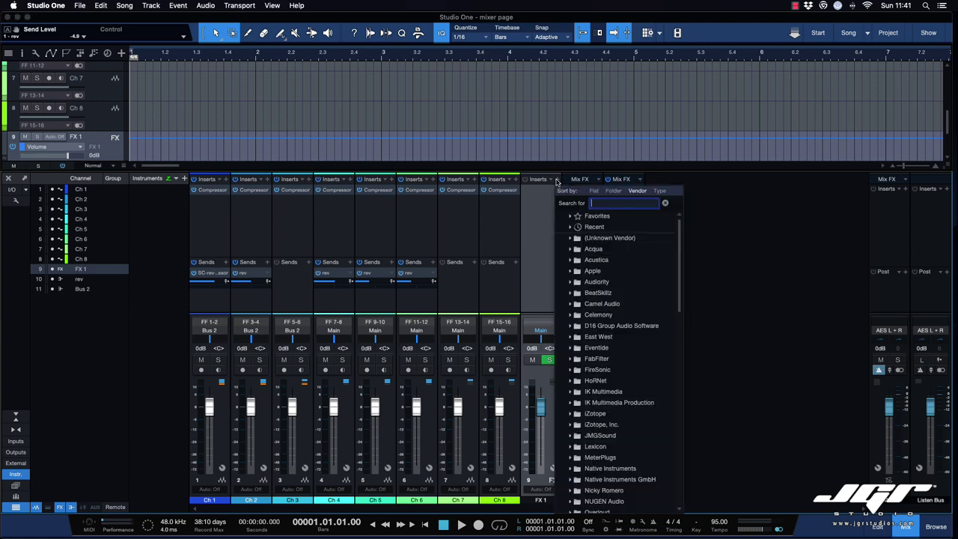
pyautogui.write('delay')
pyautogui.doubleClick(606, 230)
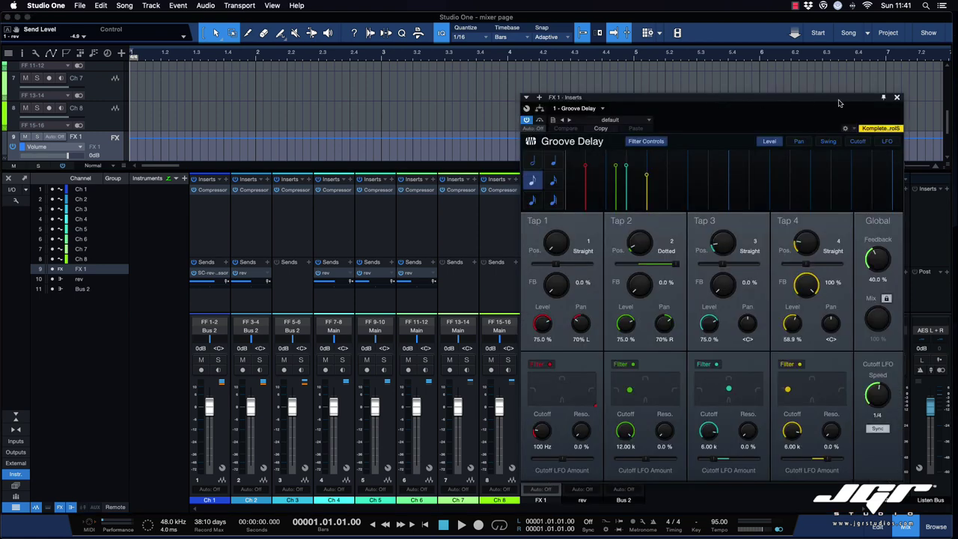
pyautogui.click(897, 99)
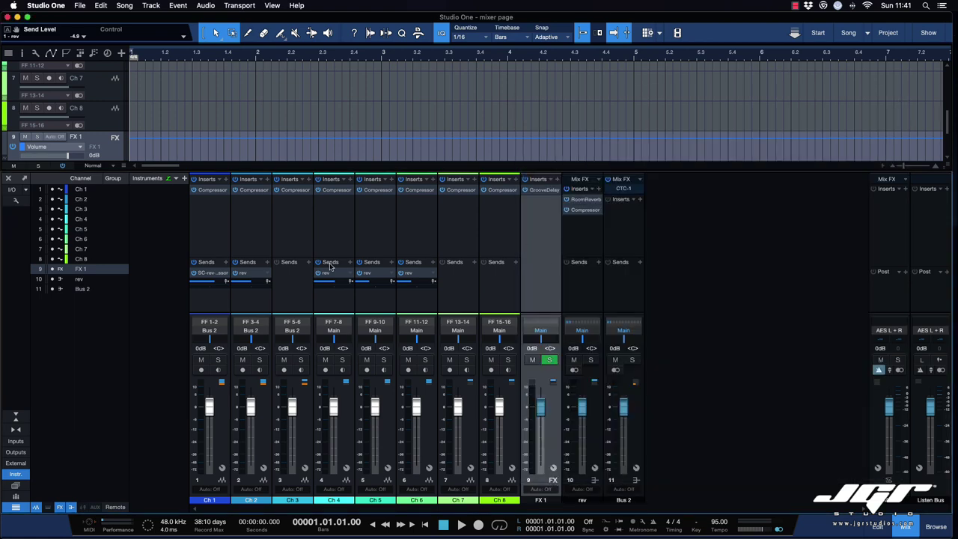
# Add a send from Ch 2 to FX 1 and rename the FX 1 channel to Delay
pyautogui.click(267, 261)
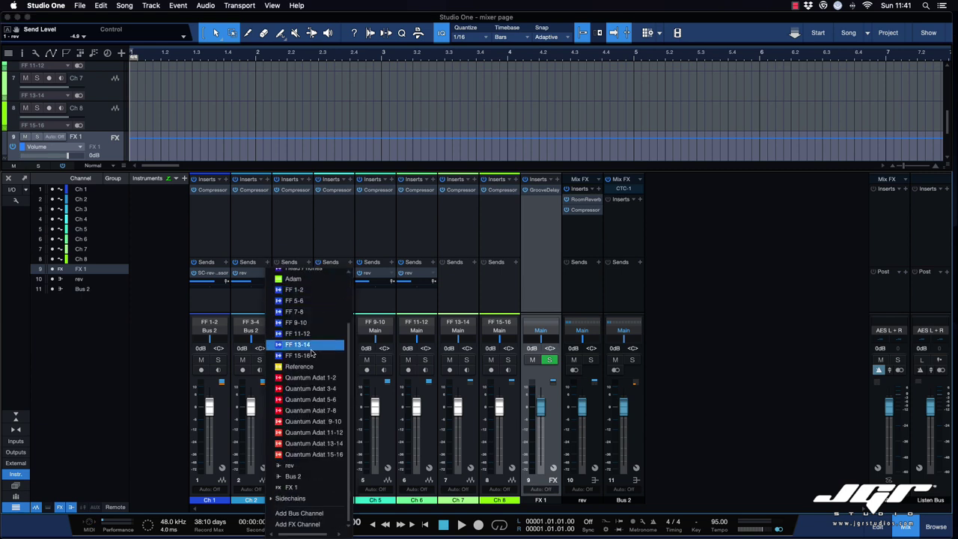
pyautogui.click(291, 487)
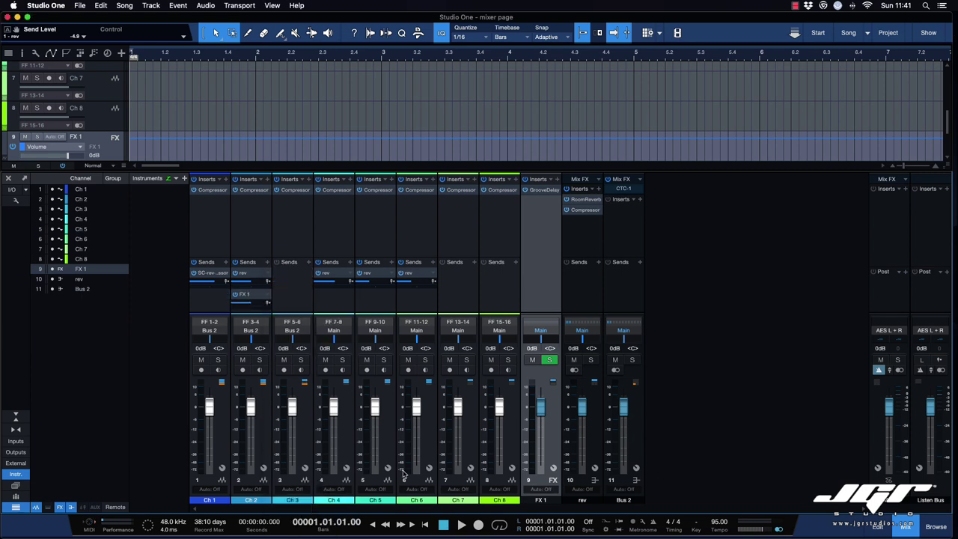
pyautogui.doubleClick(548, 500)
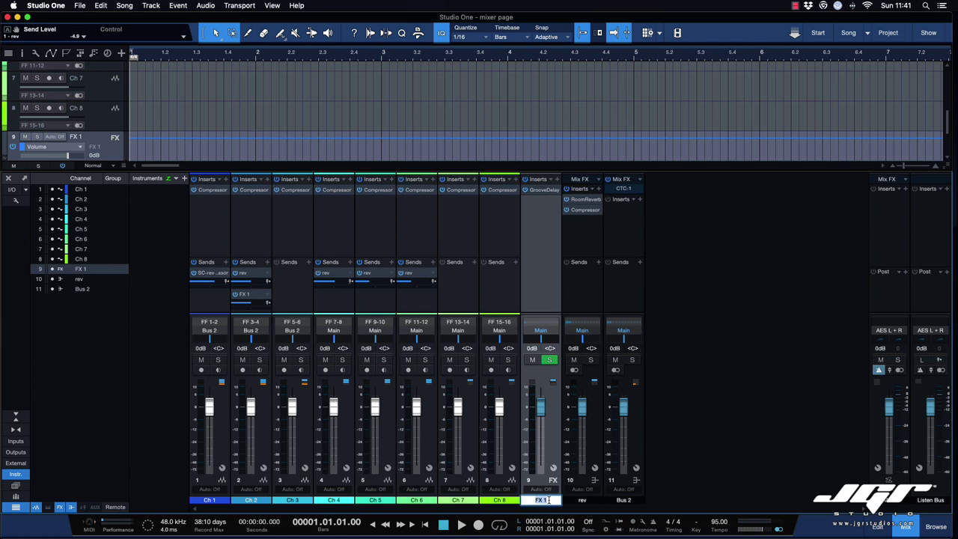
pyautogui.write('Delay')
pyautogui.press('Return')
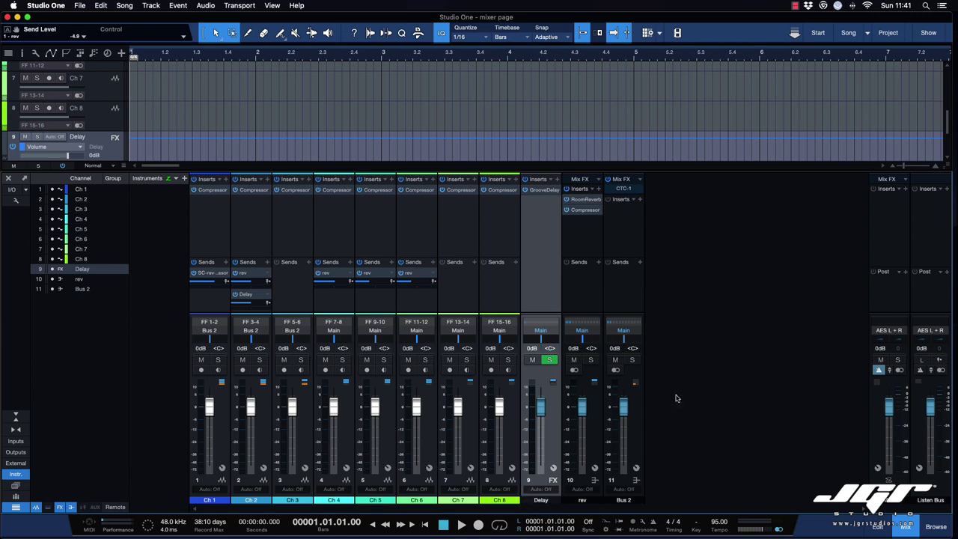
# Enlarge the channels' Sends area and list the sources feeding the Delay channel
pyautogui.moveTo(265, 258); pyautogui.dragTo(266, 238)
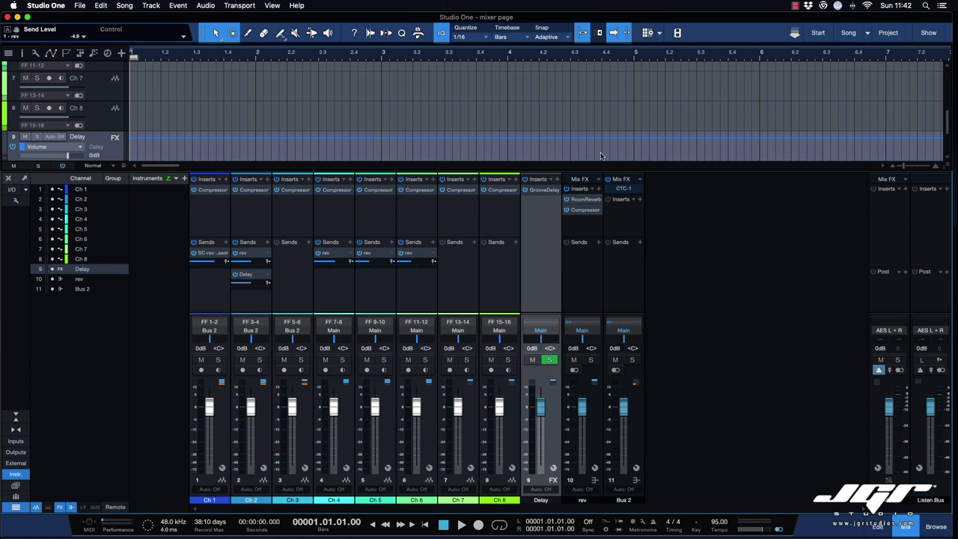
pyautogui.click(627, 247)
pyautogui.click(537, 260)
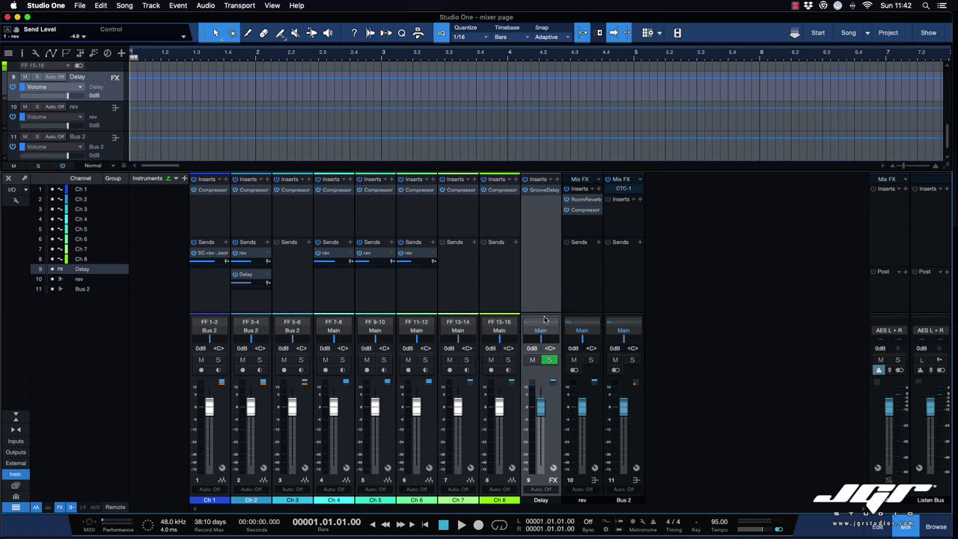
pyautogui.moveTo(536, 324); pyautogui.dragTo(537, 323)
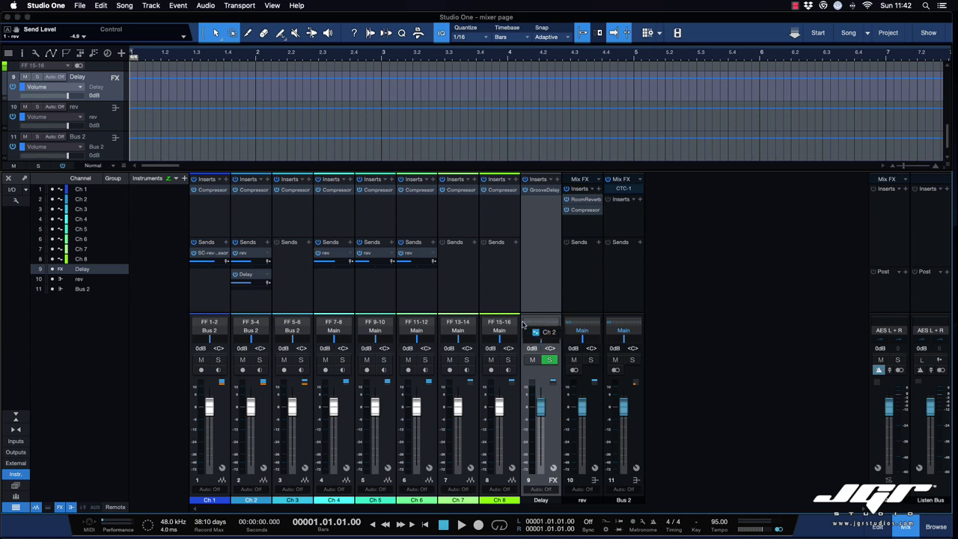
pyautogui.moveTo(545, 337)
pyautogui.mouseDown()
pyautogui.moveTo(543, 326)
pyautogui.moveTo(559, 326)
pyautogui.mouseUp()
# List the sources feeding the rev bus and jump from there to Ch 5, Ch 6 and Ch 2
pyautogui.click(588, 326)
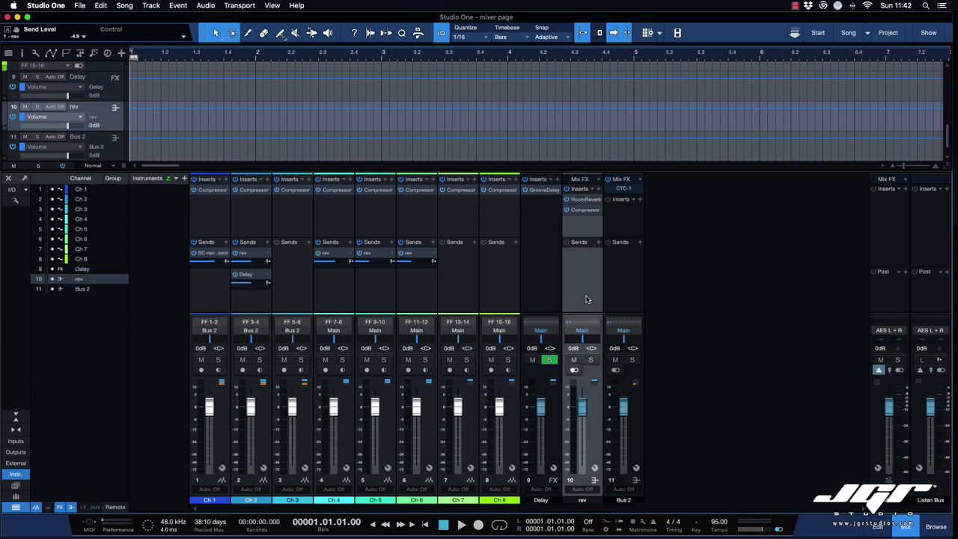
pyautogui.click(574, 323)
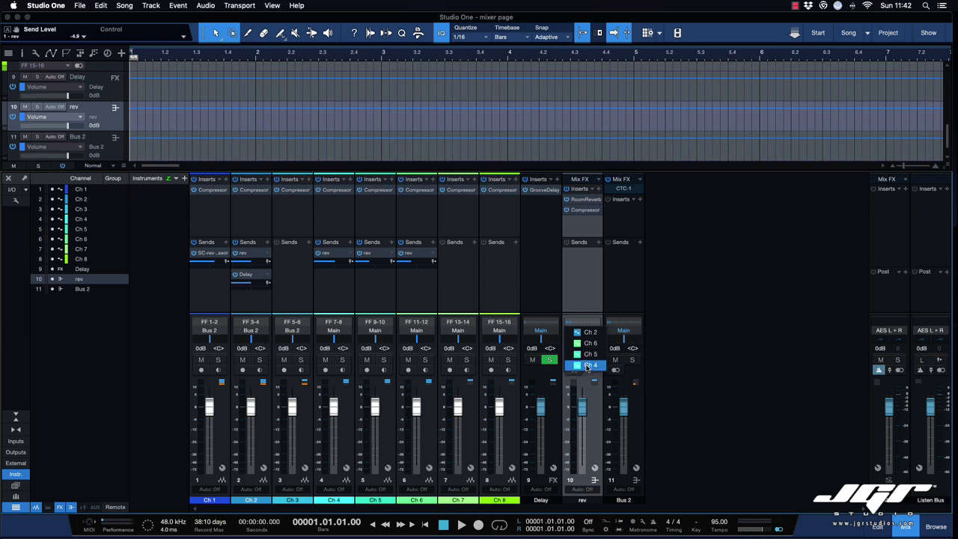
pyautogui.click(590, 354)
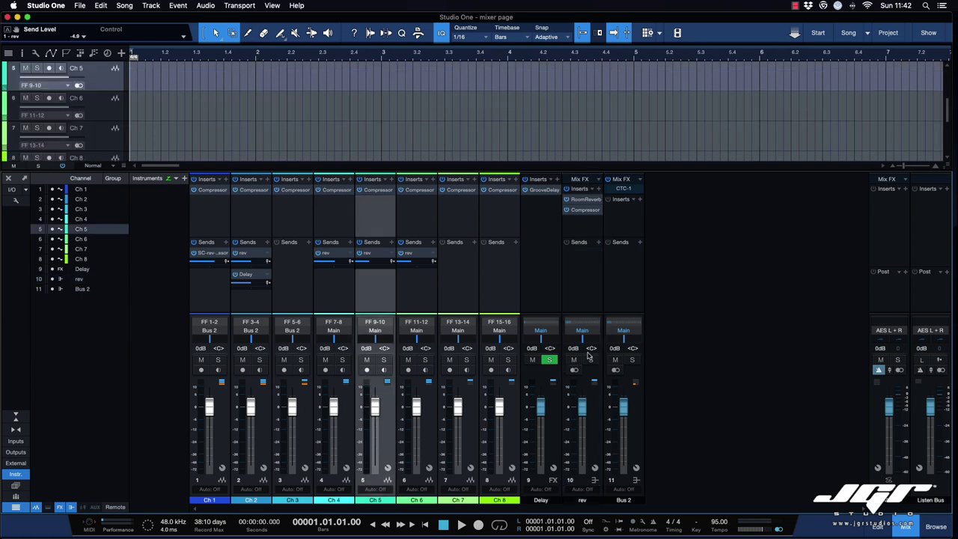
pyautogui.click(585, 327)
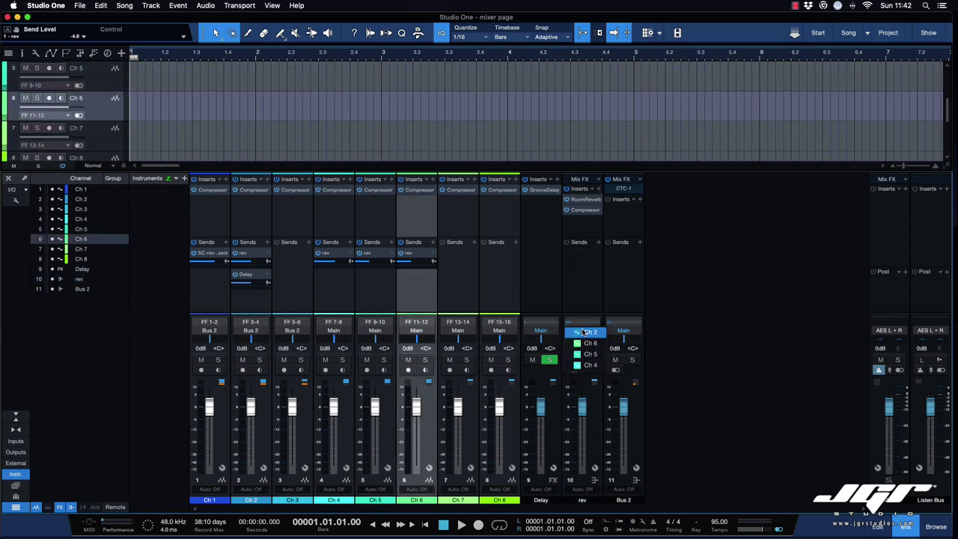
pyautogui.click(583, 332)
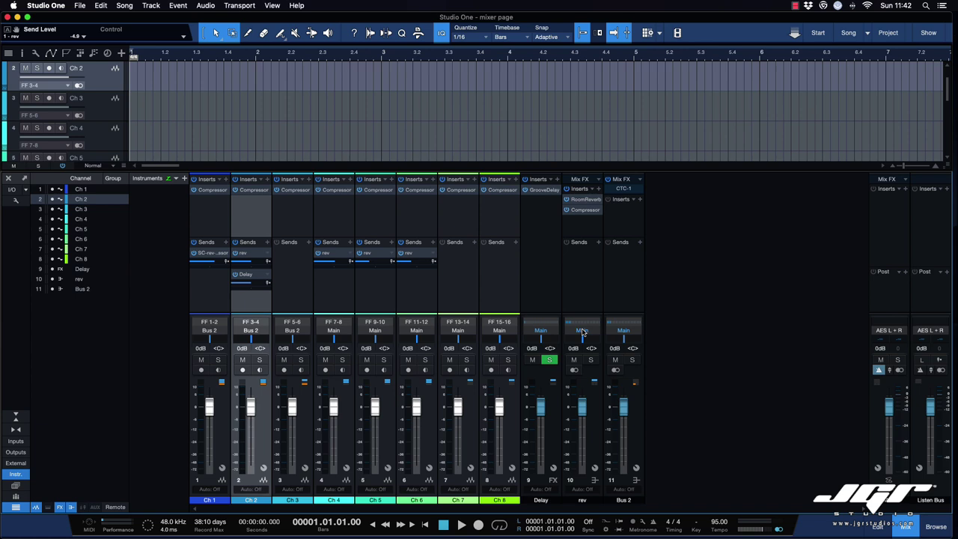
# Add a VCA channel that controls Ch 1 to Ch 4 and lower its fader to -1.3 dB
pyautogui.rightClick(582, 378)
pyautogui.click(740, 281)
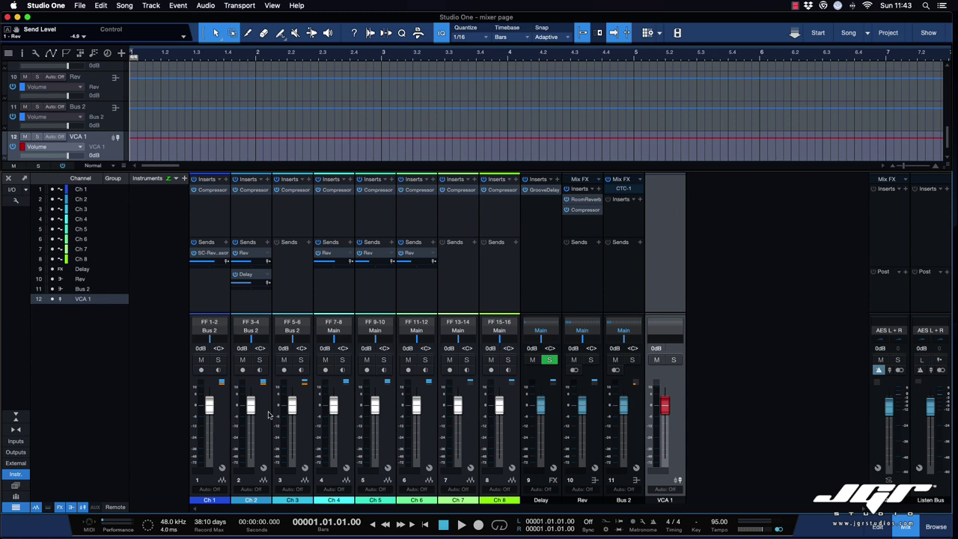
pyautogui.click(208, 472)
pyautogui.click(216, 490)
pyautogui.click(332, 471)
pyautogui.click(344, 490)
pyautogui.scroll(-3, 688, 409)
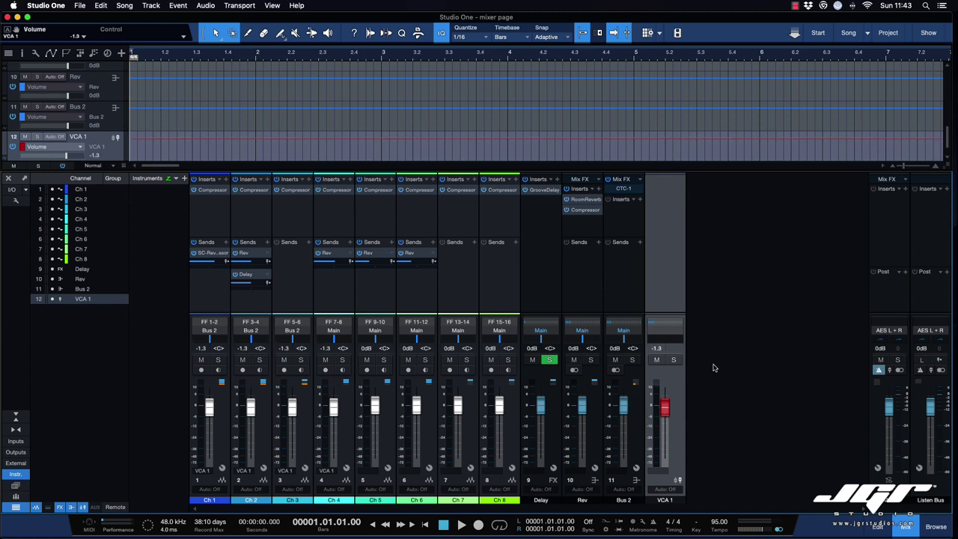
# Add an Aux channel to the mixer and set its input to ISATwo - 1
pyautogui.rightClick(713, 368)
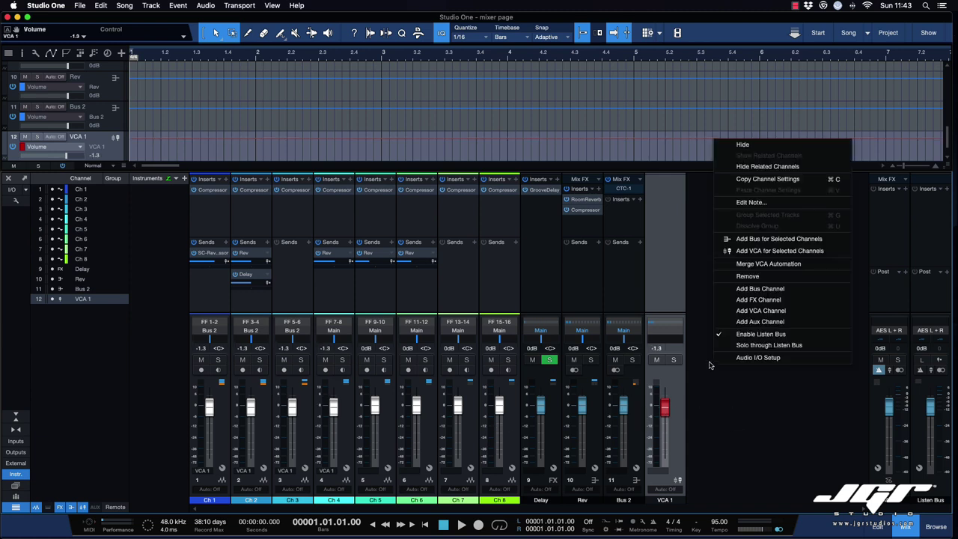
pyautogui.click(759, 321)
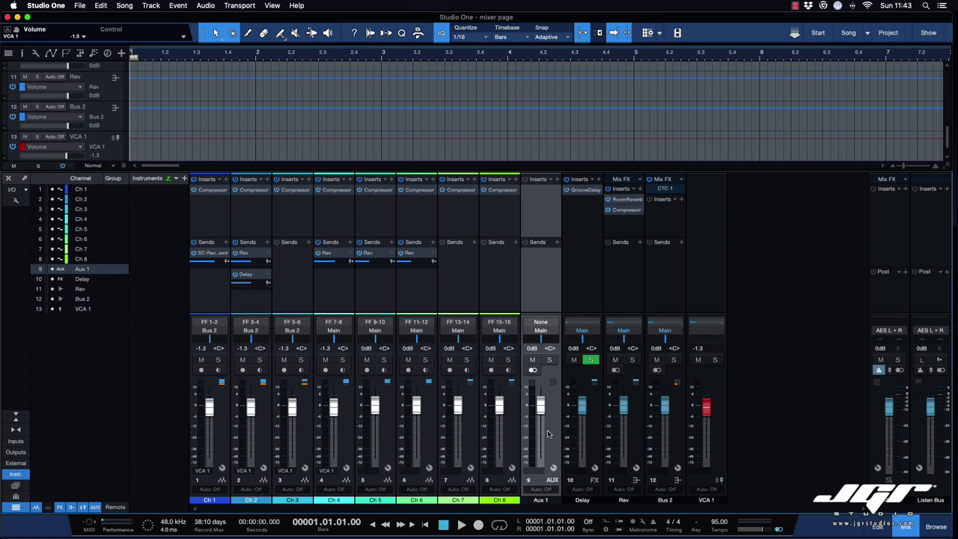
pyautogui.click(539, 322)
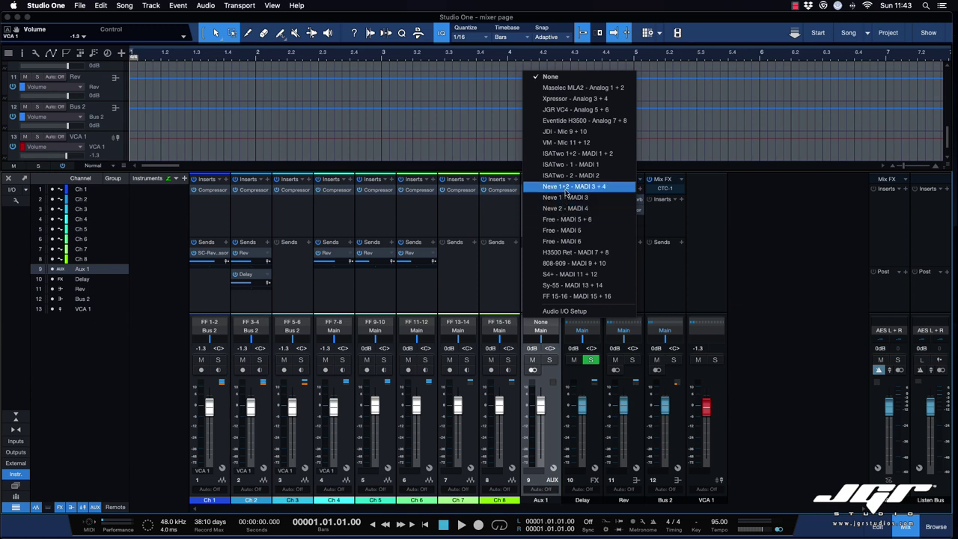
pyautogui.click(568, 164)
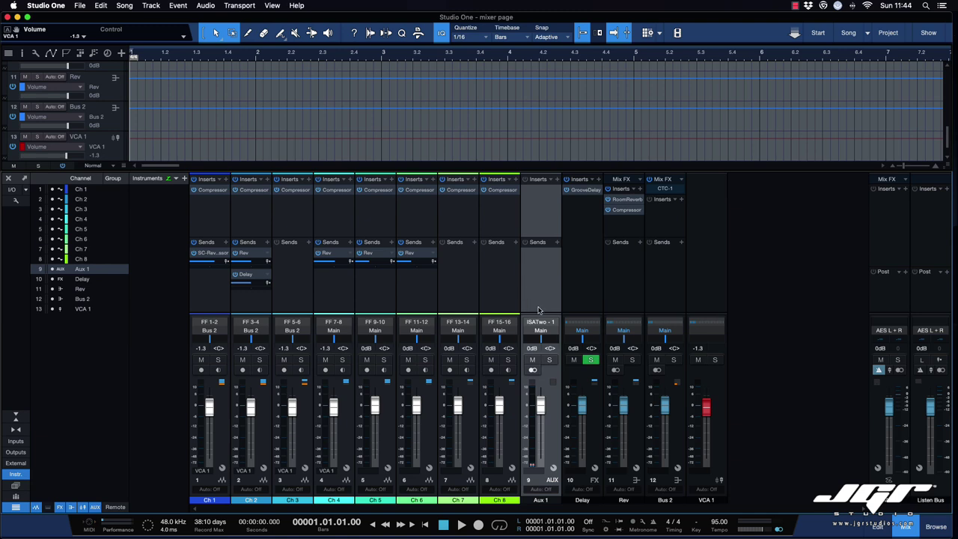
# Look through the output destinations available for Aux 1 without changing the routing
pyautogui.click(540, 330)
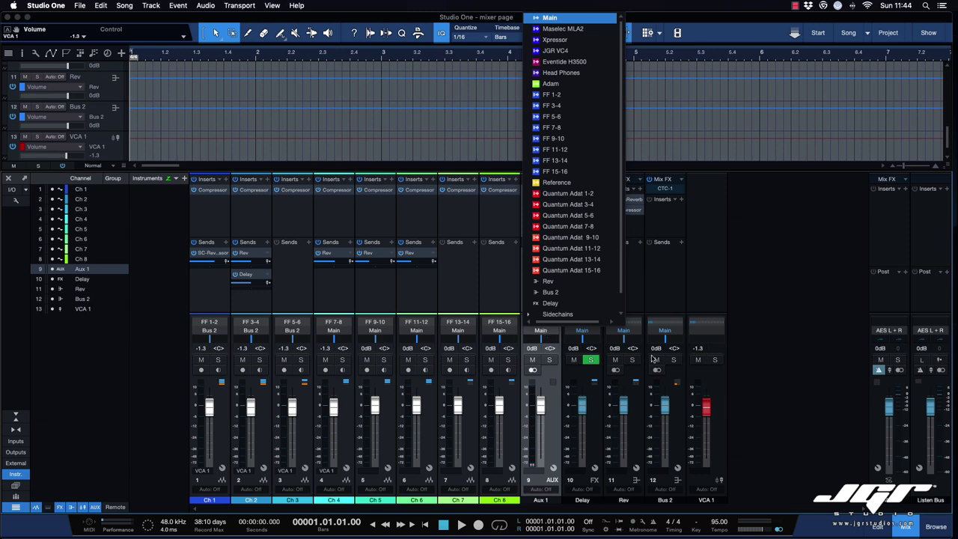
pyautogui.scroll(-1, 551, 142)
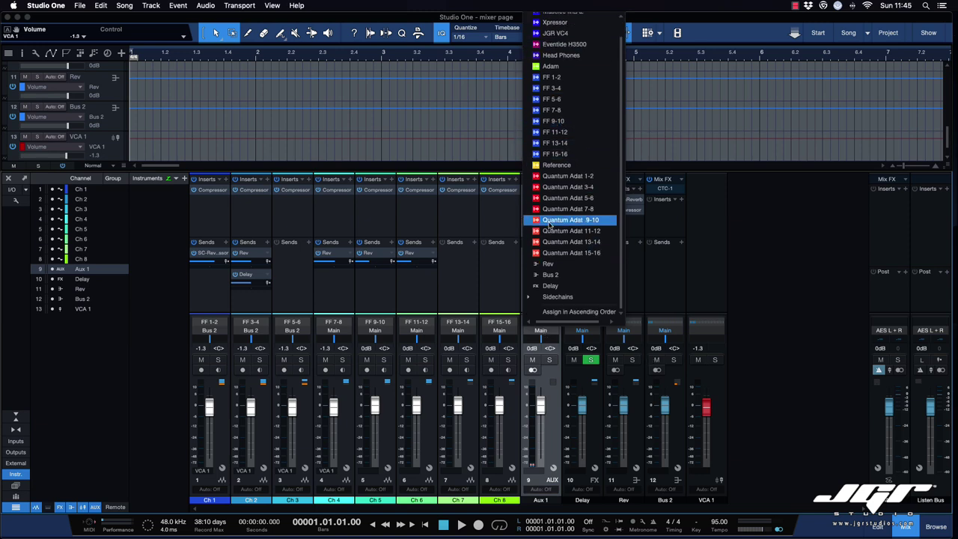
pyautogui.click(763, 262)
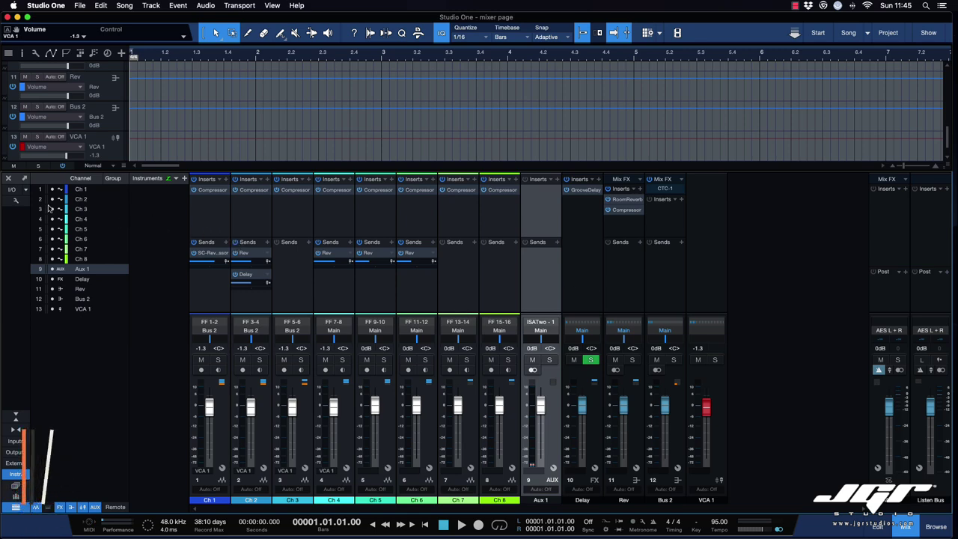
# Open the song's audio I/O setup and examine which hardware input is in use by the Aux channel
pyautogui.click(12, 190)
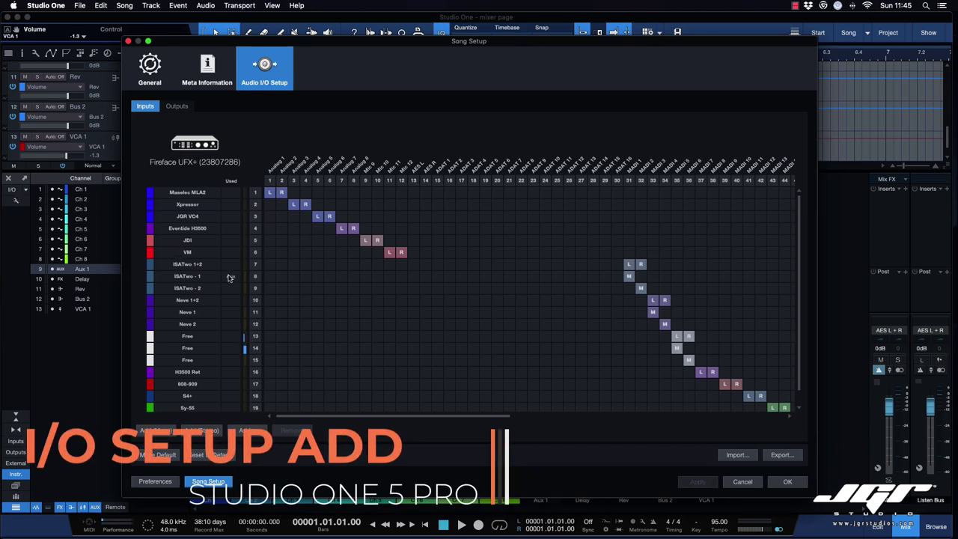
pyautogui.scroll(-1, 232, 282)
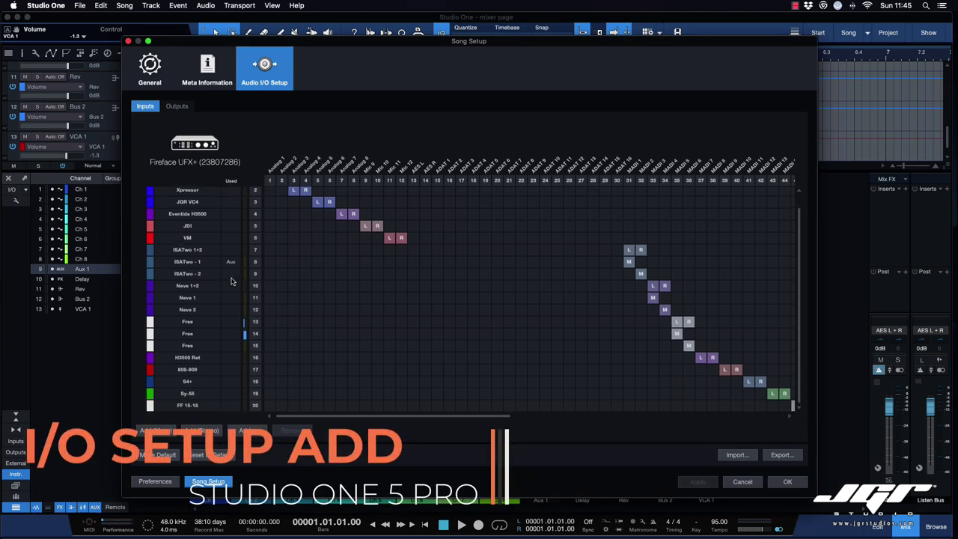
pyautogui.scroll(1, 209, 247)
pyautogui.scroll(-1, 194, 231)
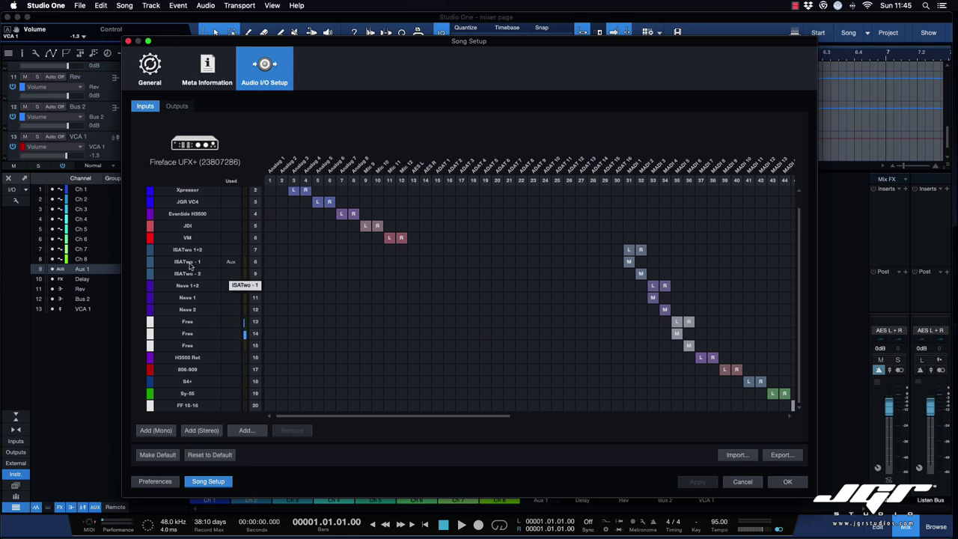
pyautogui.click(232, 264)
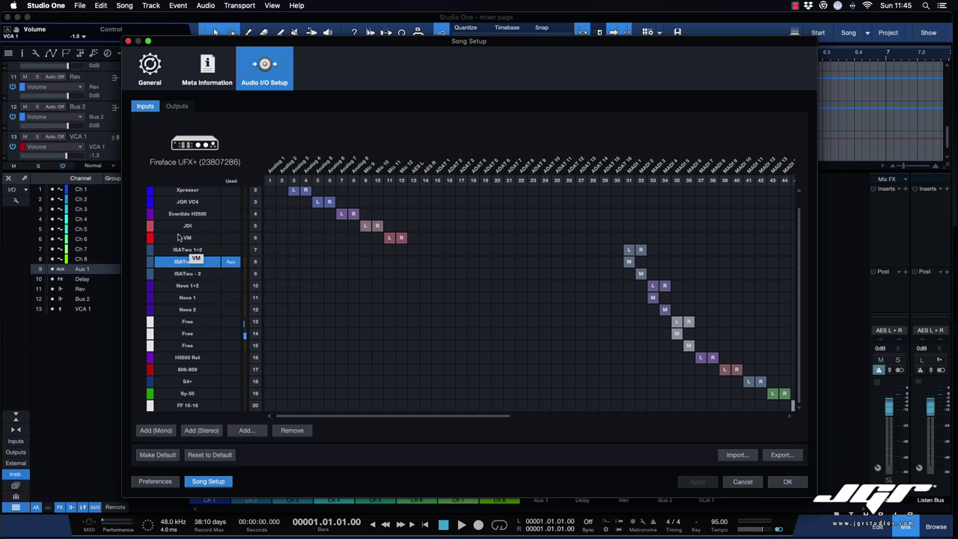
# Review the used outputs and Cue mix options in the I/O setup, and close it without changes
pyautogui.click(177, 106)
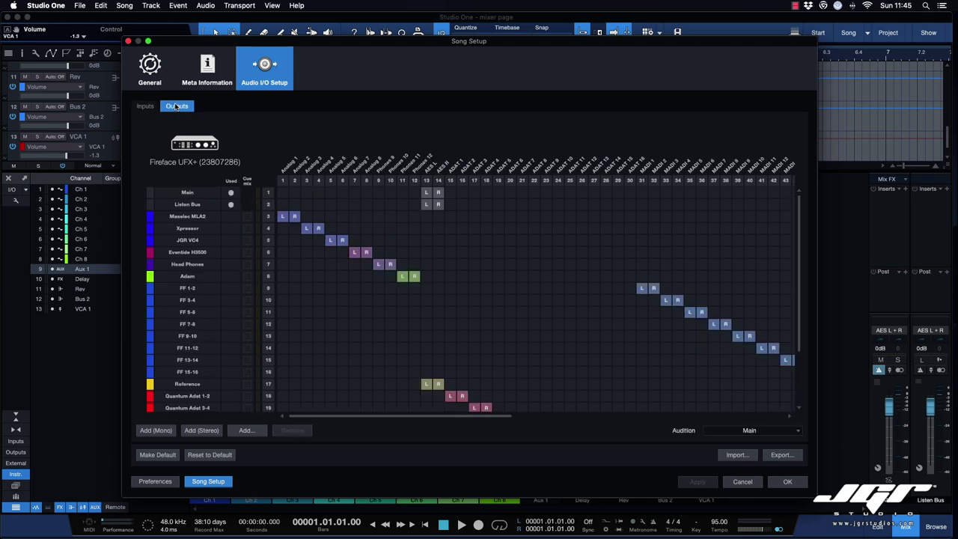
pyautogui.click(231, 205)
pyautogui.scroll(-3, 214, 263)
pyautogui.scroll(3, 217, 264)
pyautogui.scroll(-3, 218, 262)
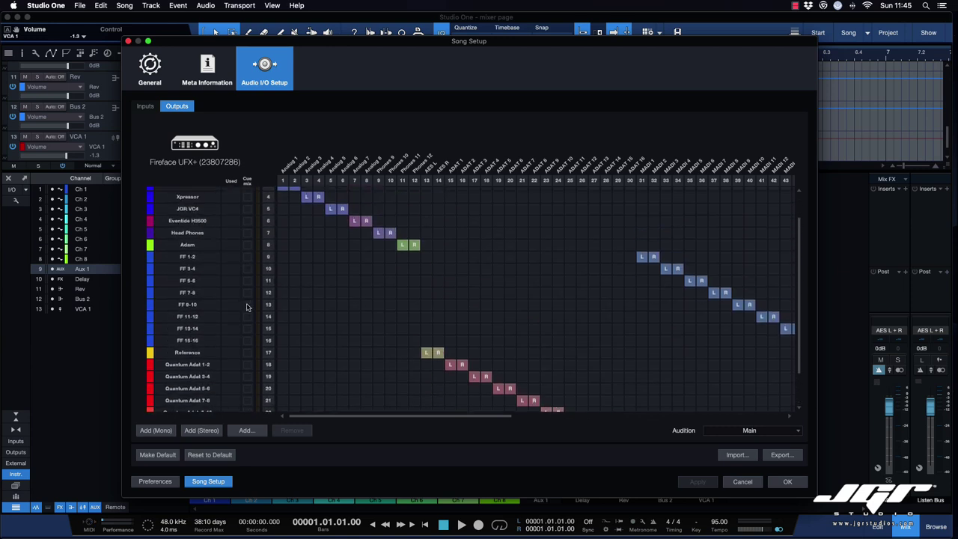
pyautogui.click(752, 484)
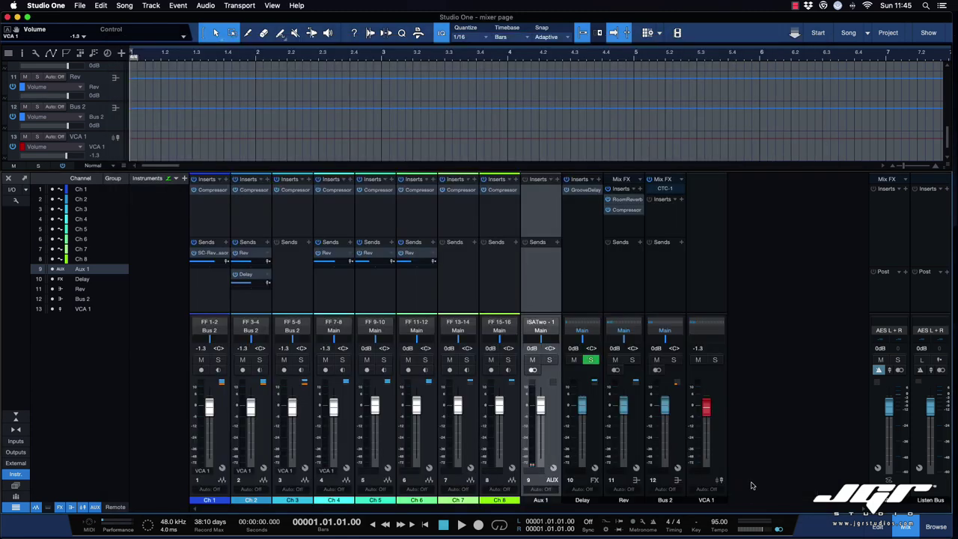
# Route the output of Bus 2 to FF 15-16
pyautogui.click(665, 332)
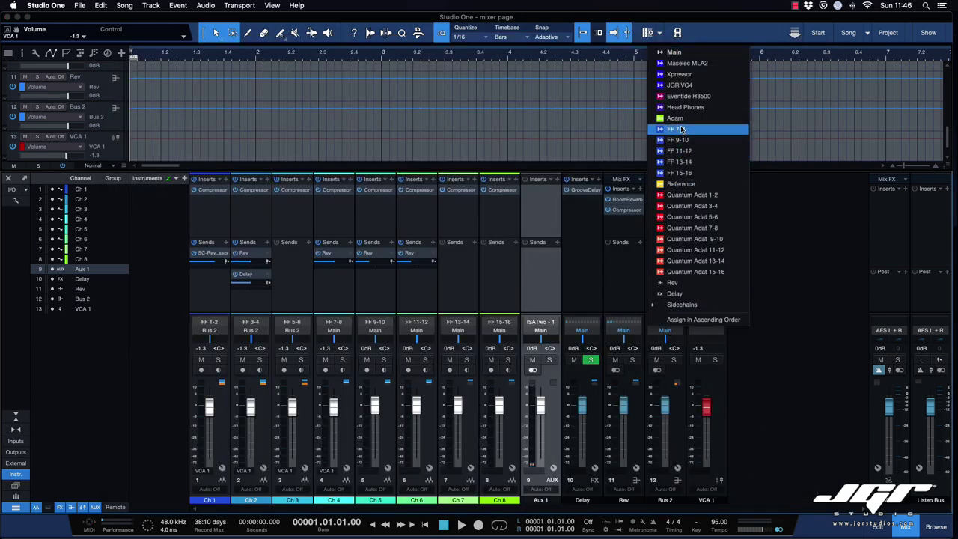
pyautogui.click(679, 182)
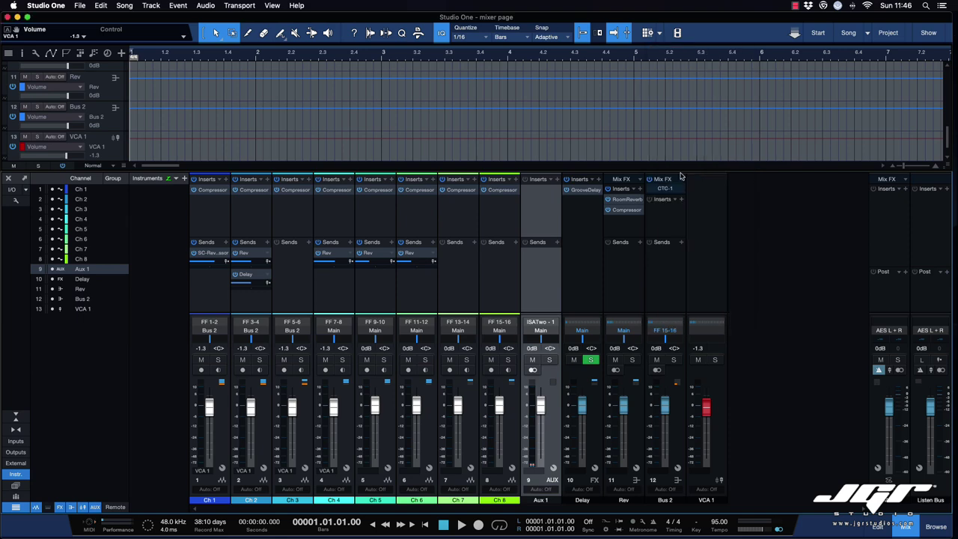
# Reopen the audio I/O setup, check the FF 15-16 output and enable Cue mix for outputs FF 1-2 and FF 3-4
pyautogui.click(12, 190)
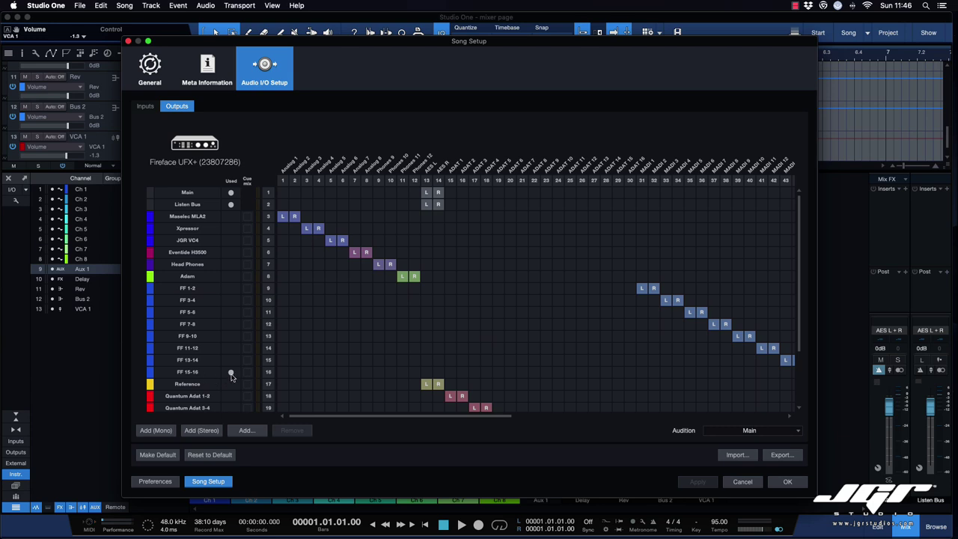
pyautogui.moveTo(232, 376)
pyautogui.click(247, 288)
pyautogui.click(247, 300)
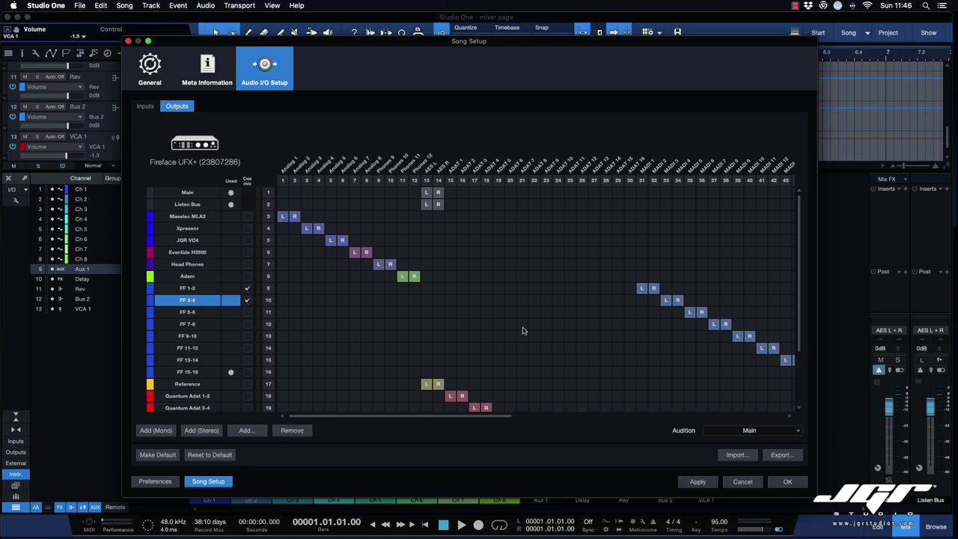
# Review the available Audition outputs, leave Main selected, and confirm the audio I/O setup
pyautogui.click(765, 432)
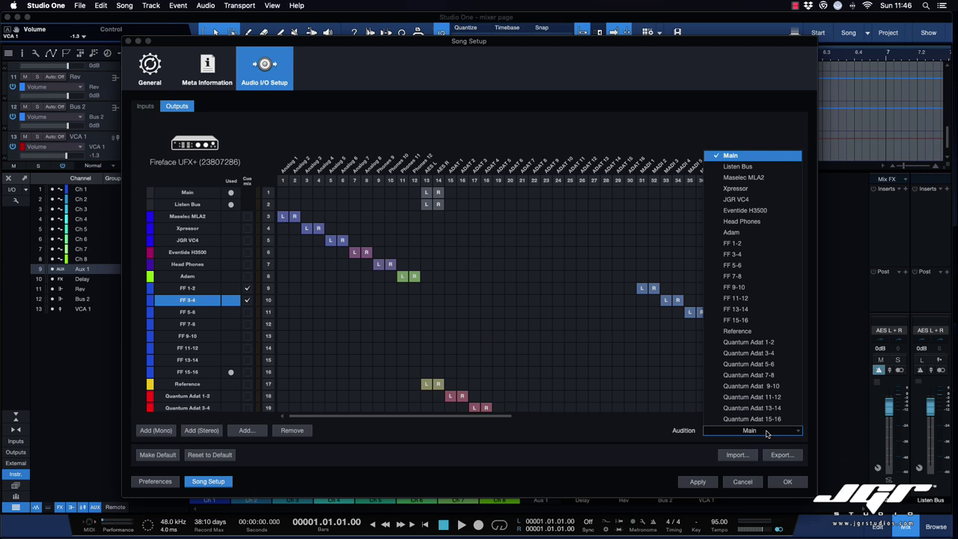
pyautogui.click(659, 439)
pyautogui.click(784, 482)
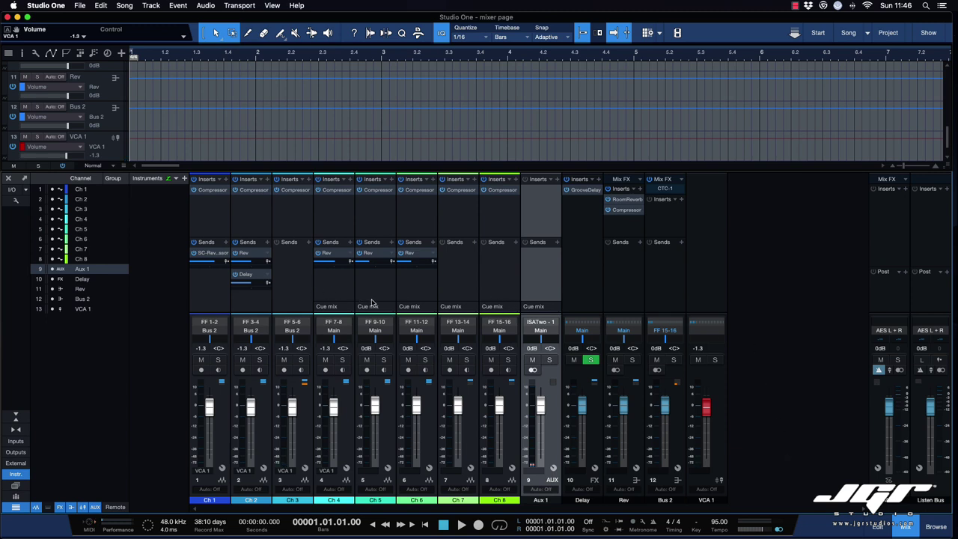
# Enlarge the mixer console and resize the Sends and Cue mix areas to show both FF 1-2 and FF 3-4 cue mixes
pyautogui.moveTo(376, 301); pyautogui.dragTo(385, 280)
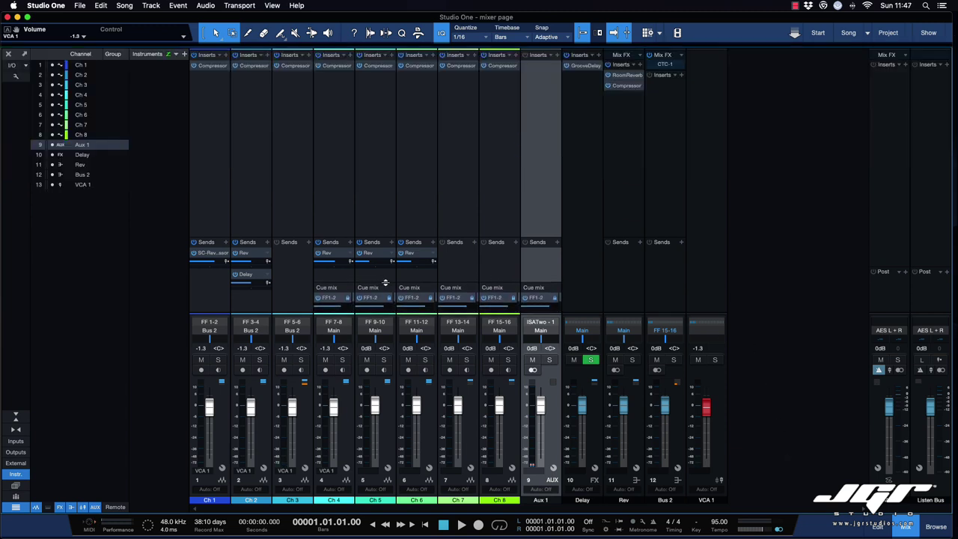
pyautogui.moveTo(434, 235); pyautogui.dragTo(434, 149)
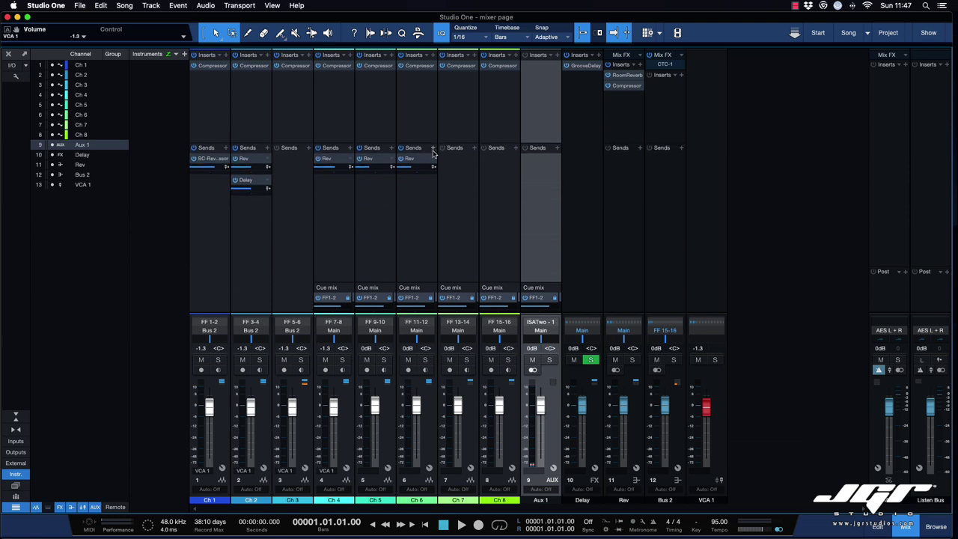
pyautogui.moveTo(427, 281); pyautogui.dragTo(431, 229)
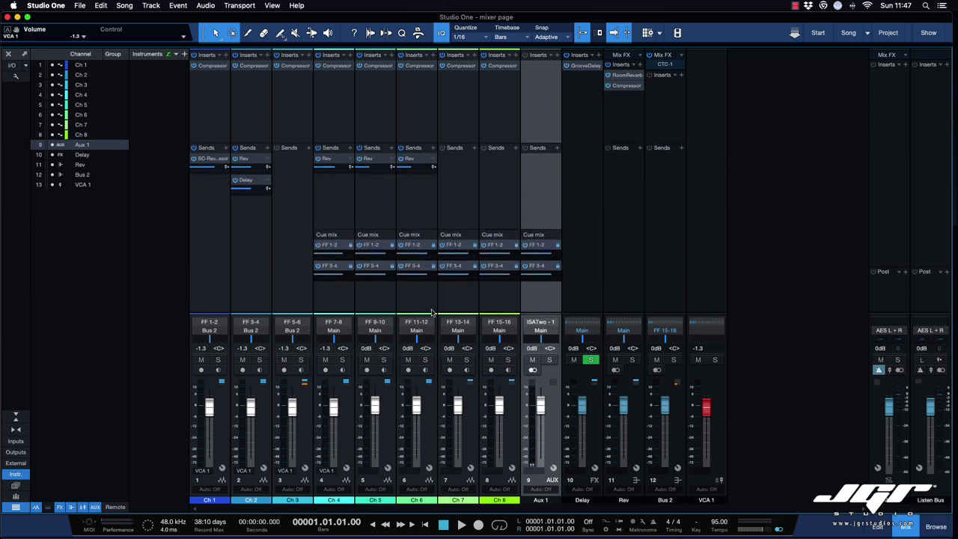
# Examine channels Ch 1 to Ch 3, routed to Bus 2, for cue mix sends compared with the channels routed to Main
pyautogui.click(283, 303)
pyautogui.click(256, 300)
pyautogui.click(217, 297)
pyautogui.click(244, 297)
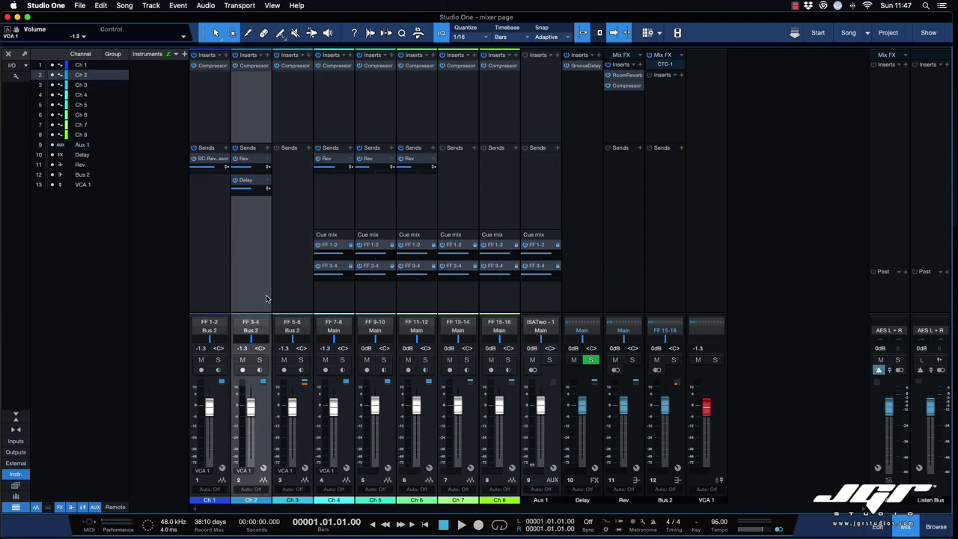
pyautogui.click(285, 298)
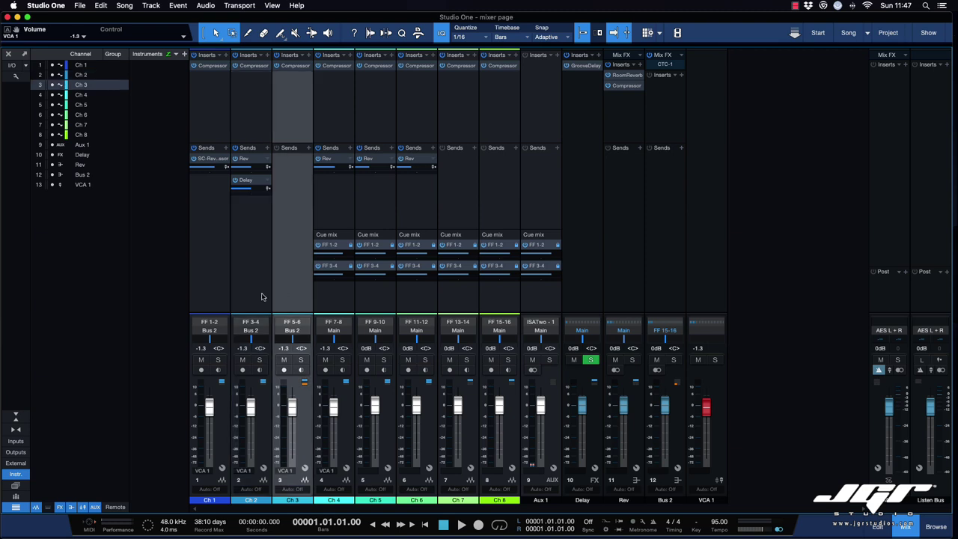
pyautogui.click(217, 295)
pyautogui.click(246, 295)
pyautogui.click(285, 293)
# Unlock the FF 1-2 and FF 3-4 cue mix sends on Ch 4 to Ch 7 and adjust their levels individually
pyautogui.moveTo(347, 279)
pyautogui.moveTo(337, 254)
pyautogui.moveTo(417, 256)
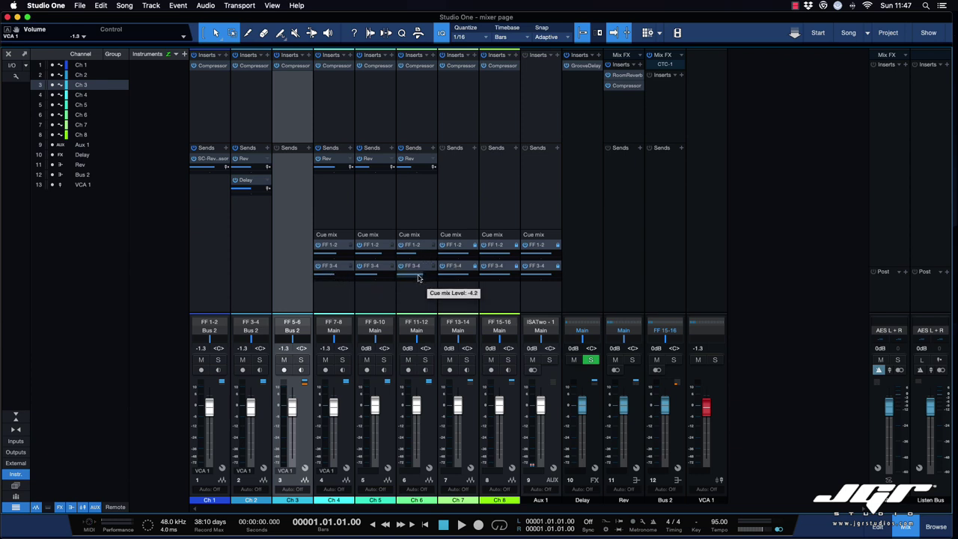
pyautogui.moveTo(462, 278)
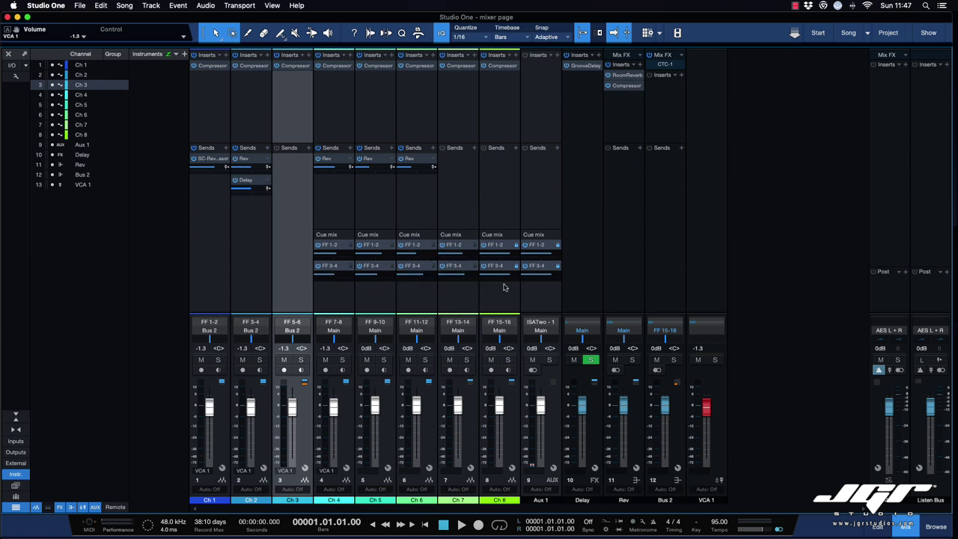
# Show the output channels, enable low-latency monitoring on cue outputs FF 1-2 and FF 3-4, and hide the outputs again
pyautogui.click(16, 453)
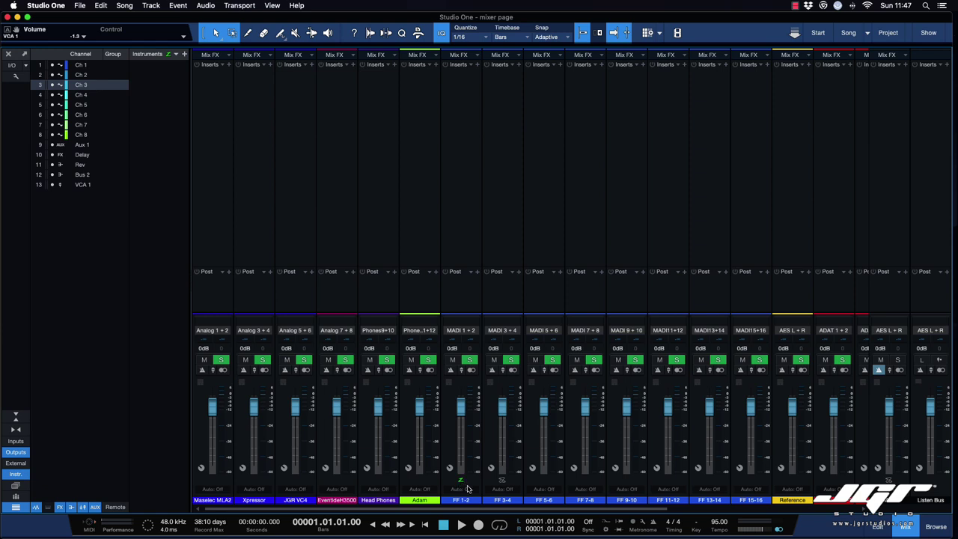
pyautogui.click(509, 220)
pyautogui.click(470, 219)
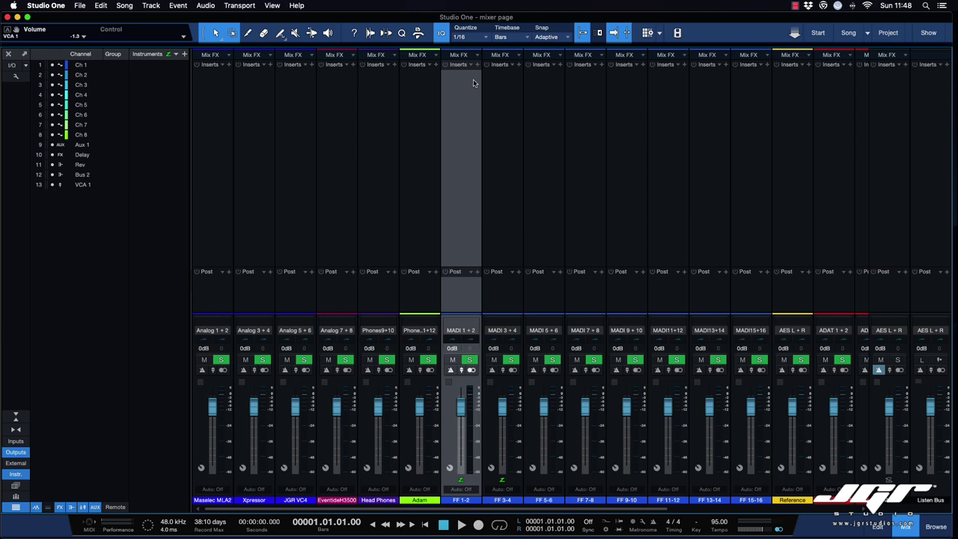
pyautogui.click(16, 452)
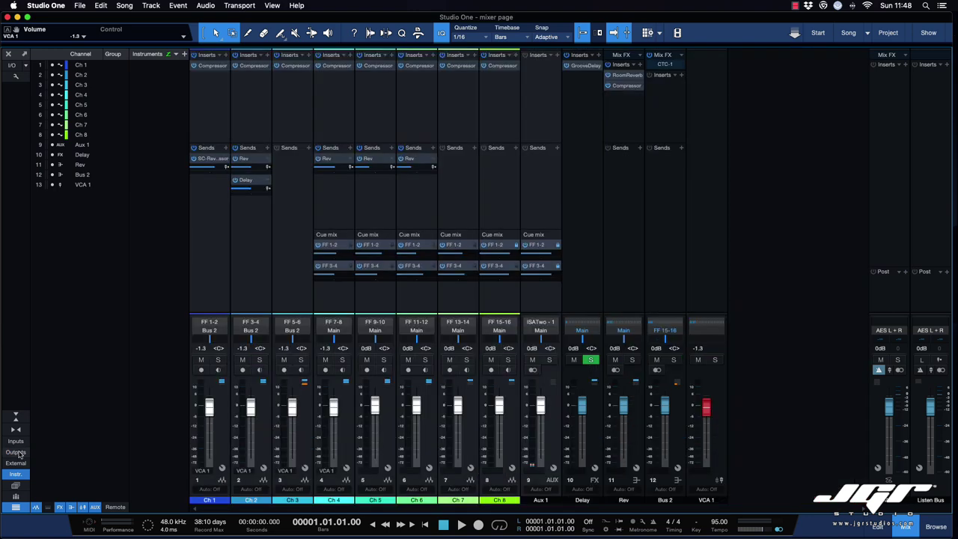
# Check the signal levels on the hardware input channels, and set the input of Aux 1 to Free
pyautogui.click(16, 442)
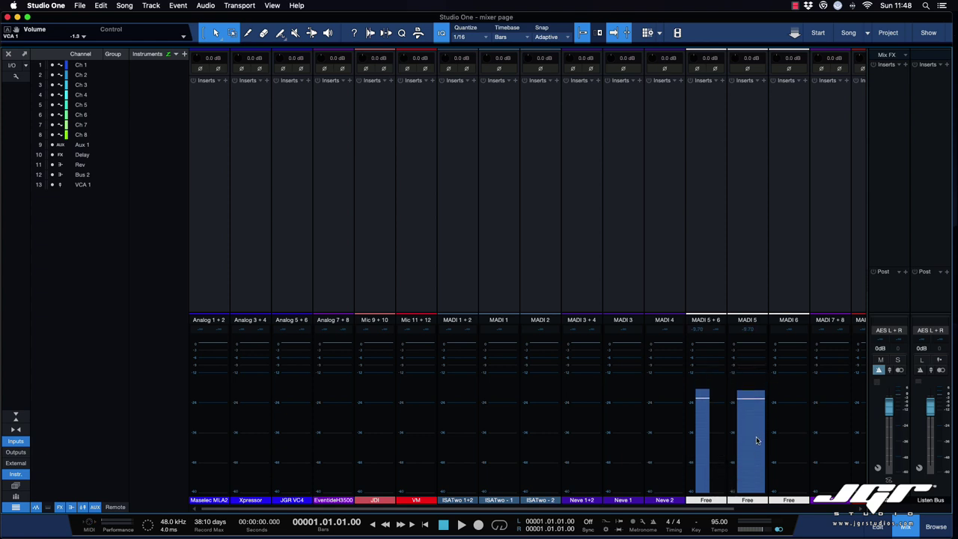
pyautogui.click(18, 474)
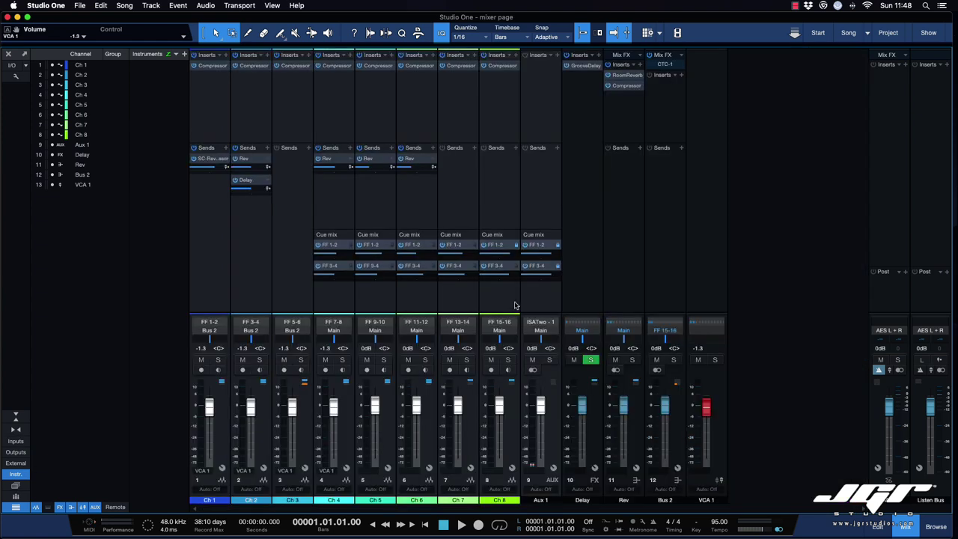
pyautogui.click(547, 318)
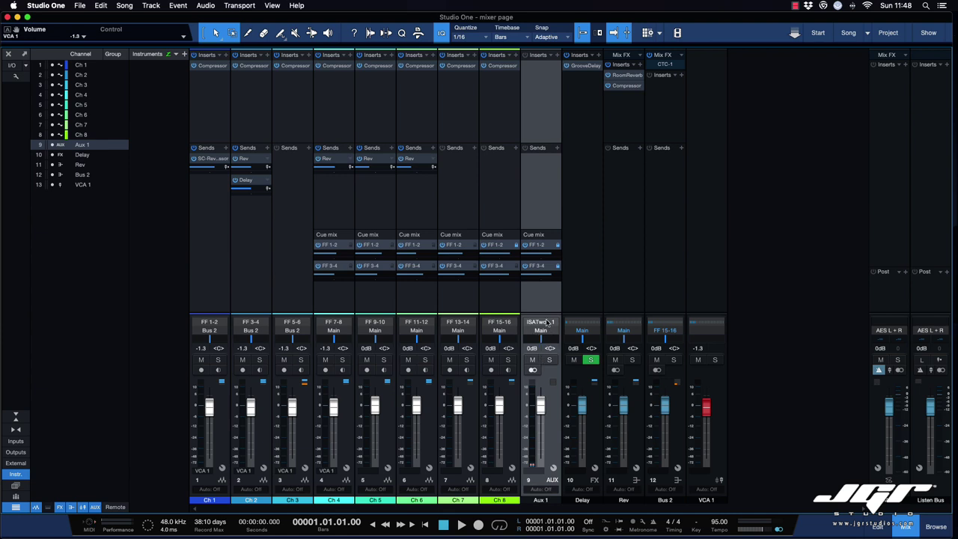
pyautogui.click(546, 322)
pyautogui.click(563, 231)
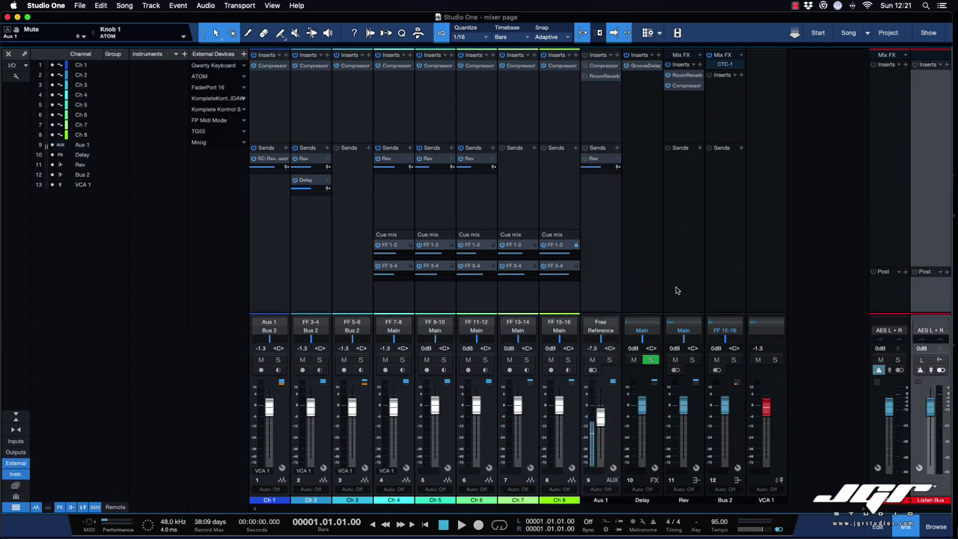
# Review the output options of the Aux 1 channel and keep Reference selected
pyautogui.click(600, 288)
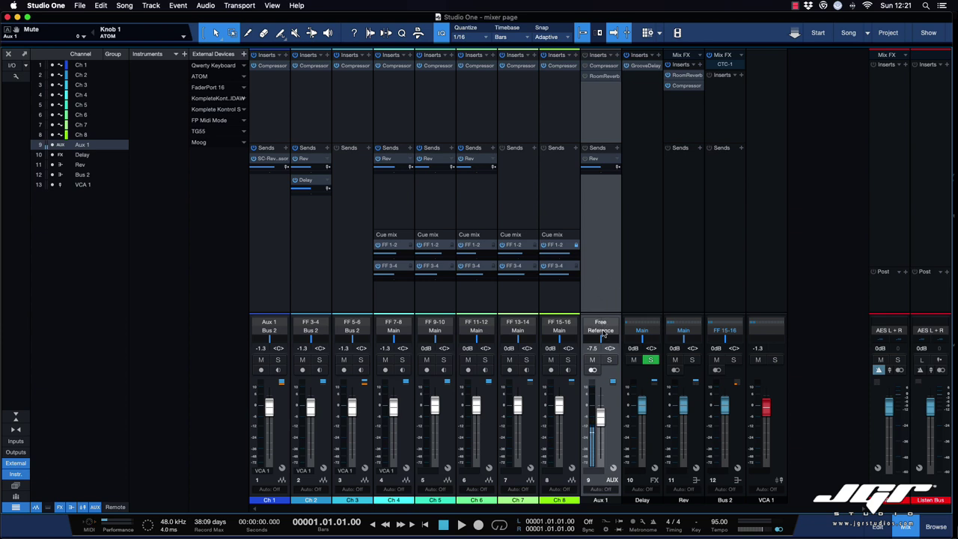
pyautogui.click(601, 330)
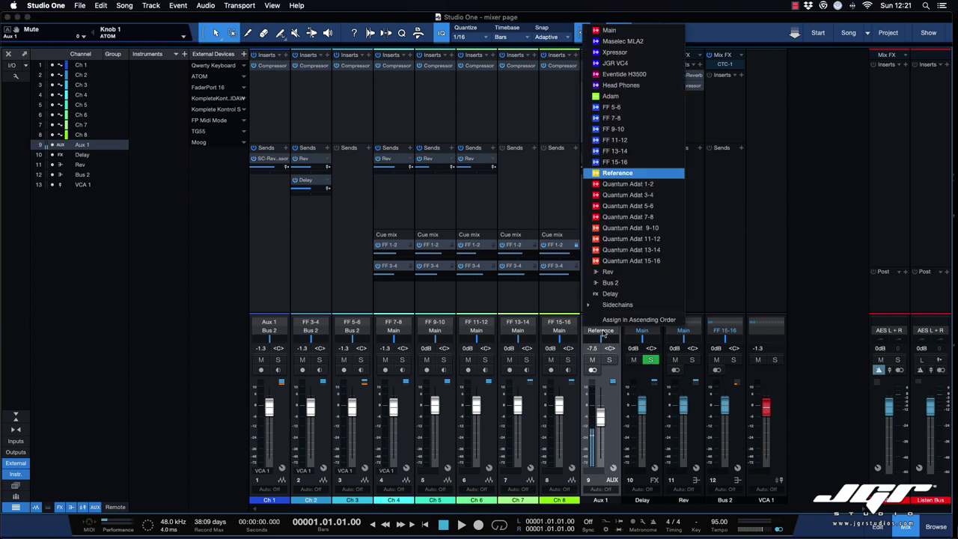
pyautogui.click(604, 176)
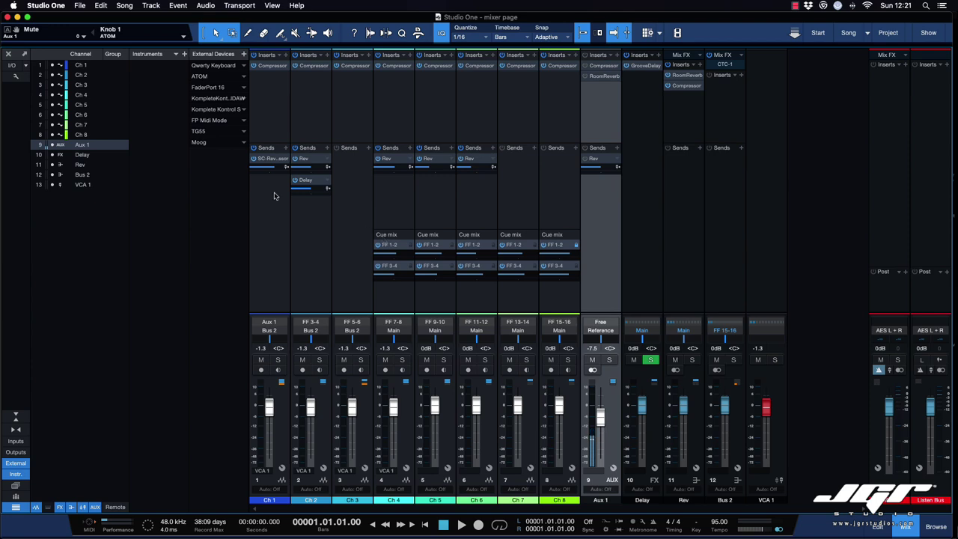
# Check the hardware assignment of the Reference output in the audio I/O setup, and close it
pyautogui.click(12, 66)
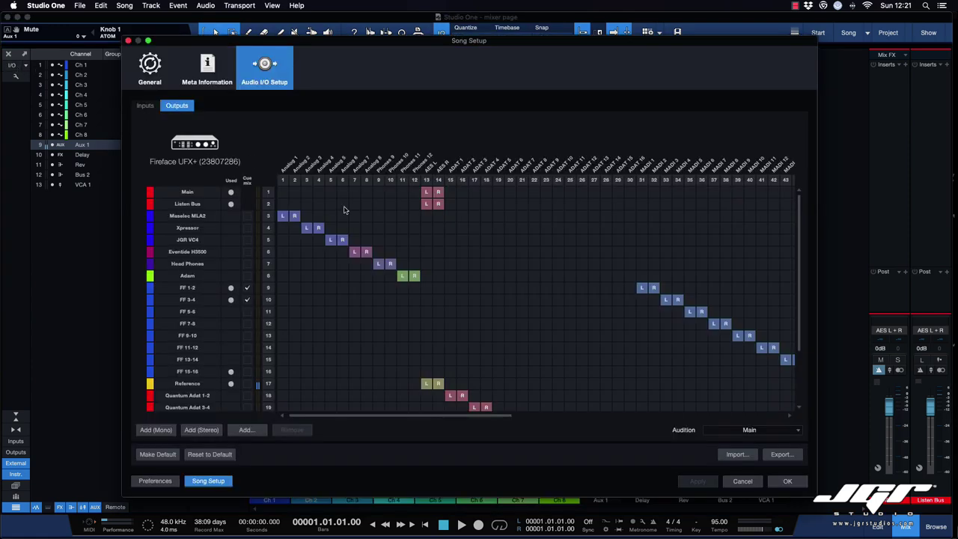
pyautogui.click(194, 383)
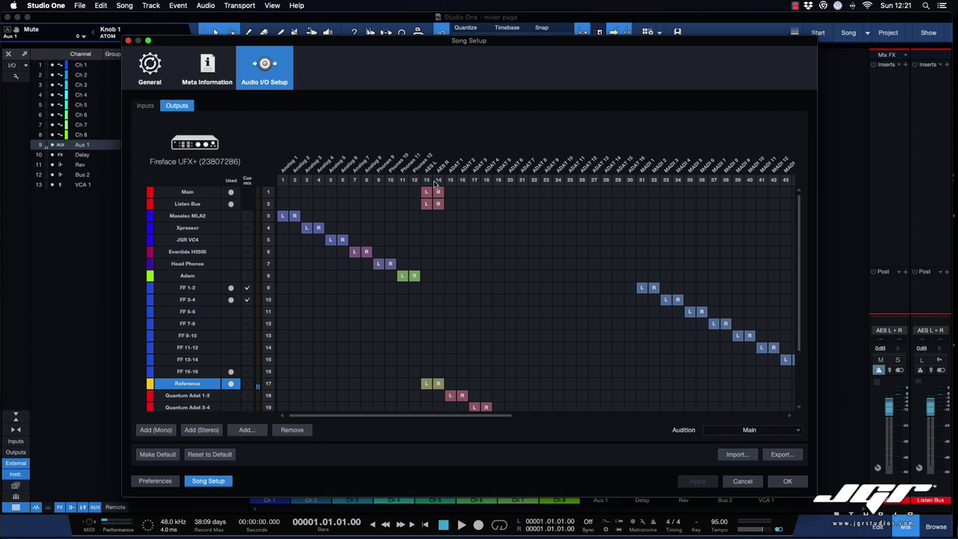
pyautogui.click(787, 481)
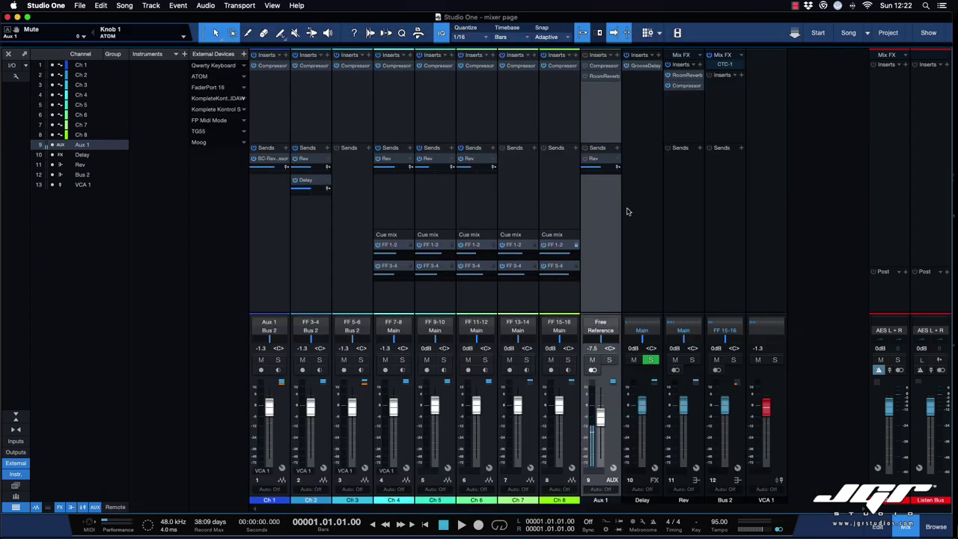
# Review the device block size options and the processing settings in the audio setup preferences, and close them
pyautogui.click(65, 4)
pyautogui.click(60, 33)
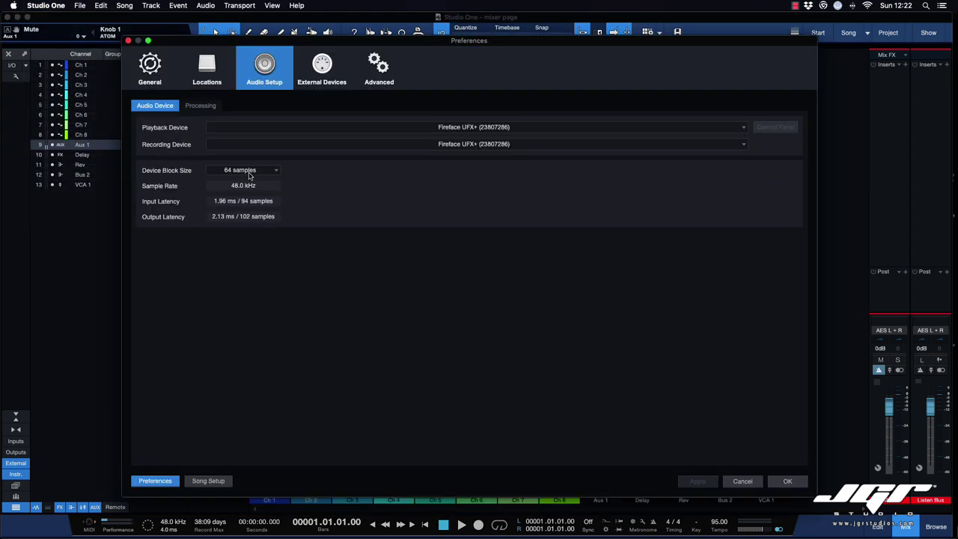
pyautogui.click(249, 171)
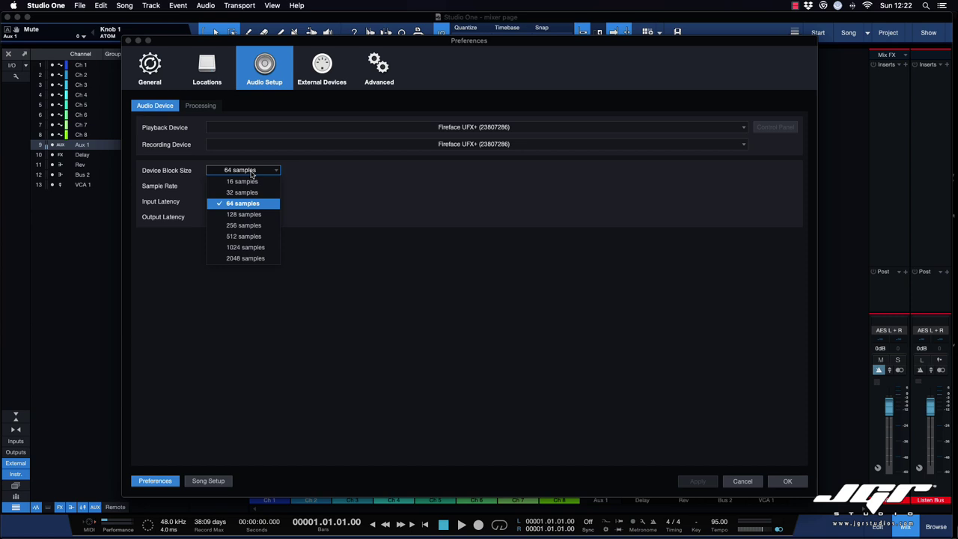
pyautogui.click(350, 177)
pyautogui.click(212, 106)
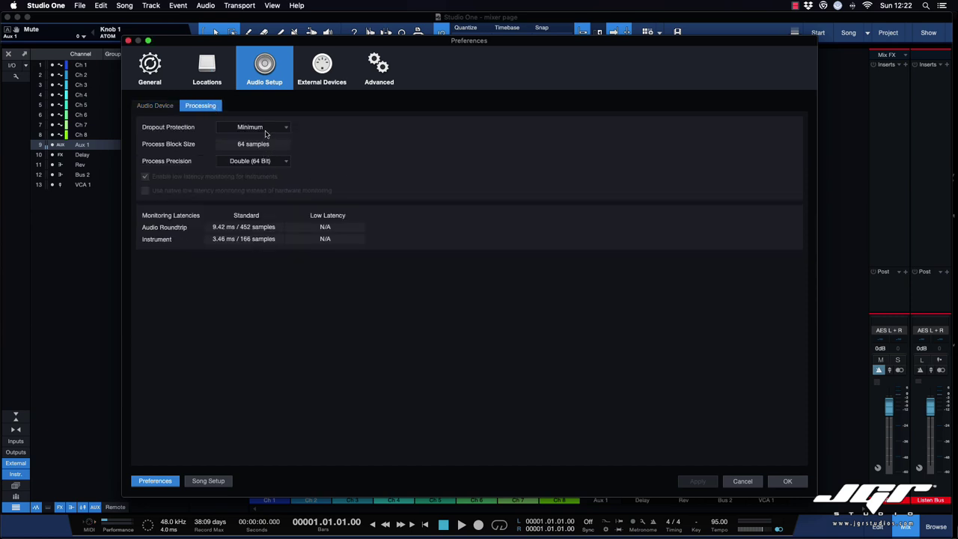
pyautogui.click(787, 481)
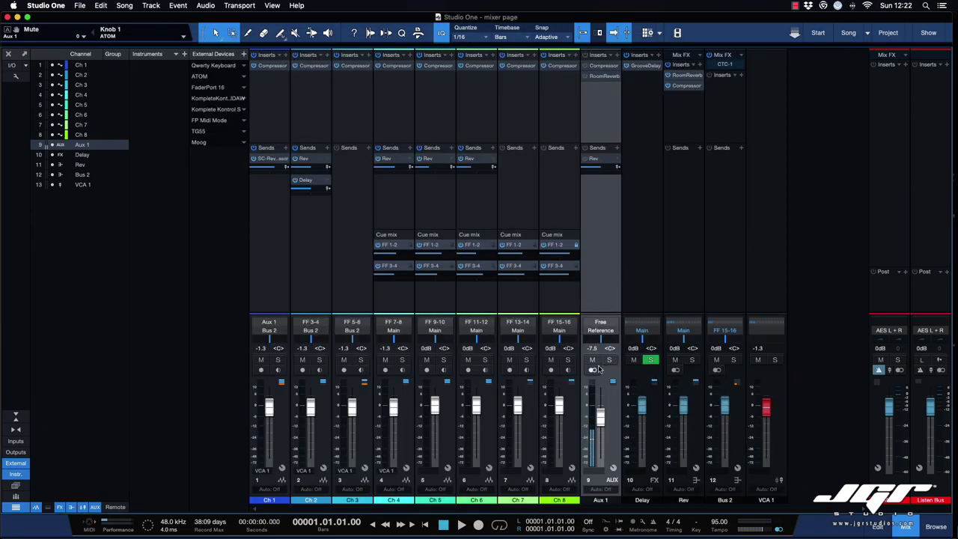
# Open the Performance Monitor, and activate and open the Compressor insert on Aux 1, moving both windows clear of the inserts
pyautogui.click(117, 530)
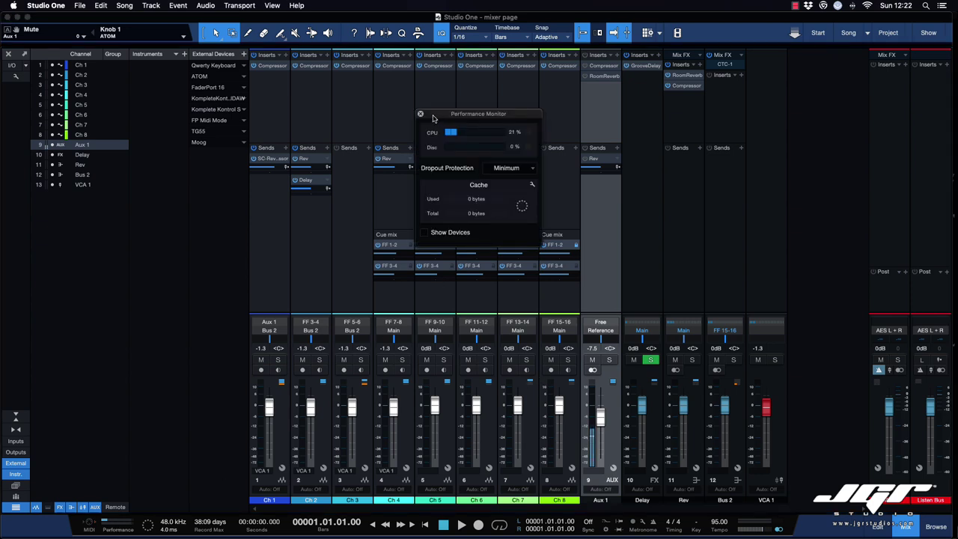
pyautogui.moveTo(465, 112); pyautogui.dragTo(313, 167)
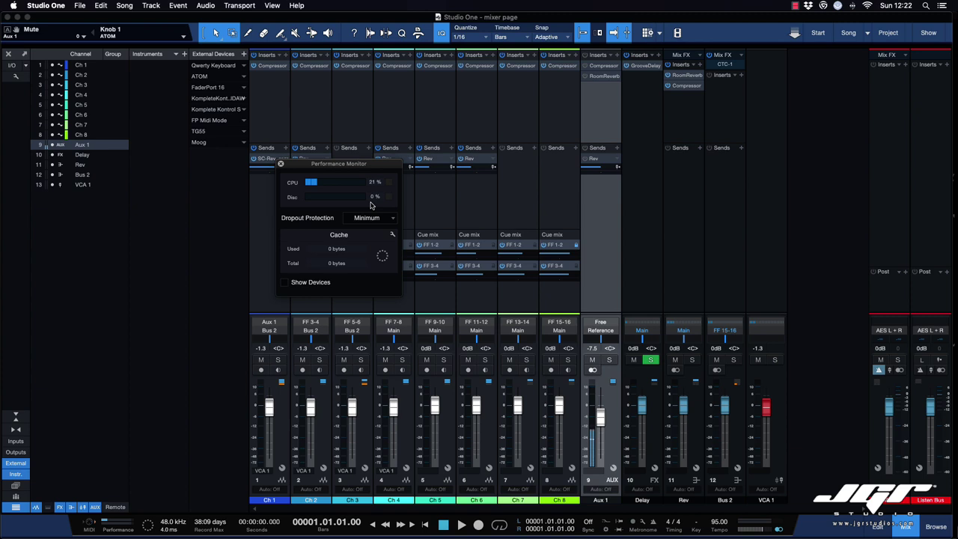
pyautogui.click(603, 66)
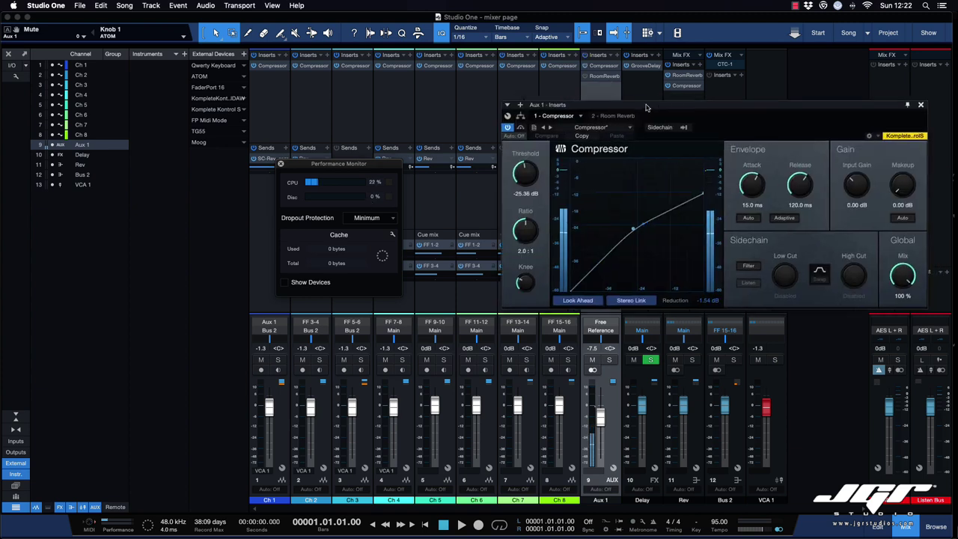
pyautogui.moveTo(650, 105); pyautogui.dragTo(621, 125)
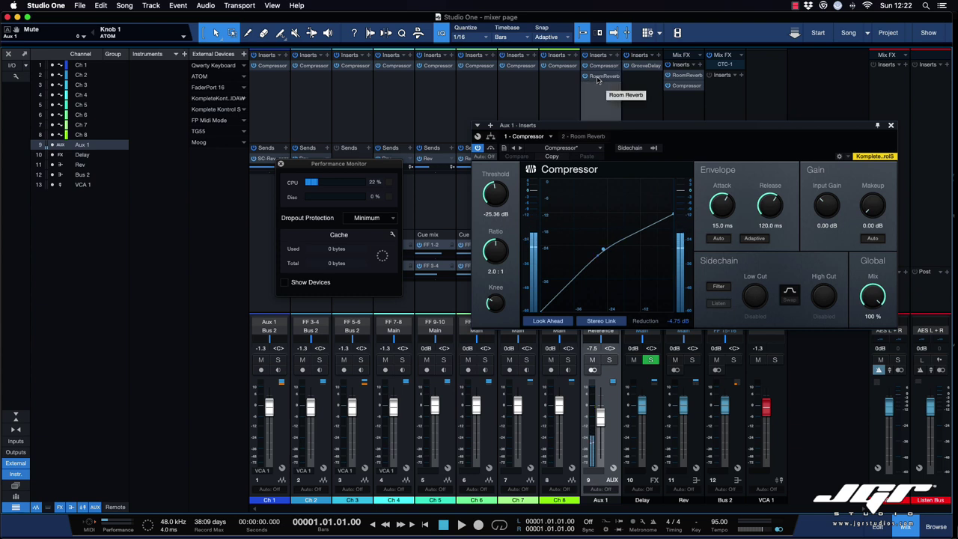
# Activate and open the Room Reverb insert on Aux 1, set its global Mix to 48.5%, and close its editor
pyautogui.click(599, 77)
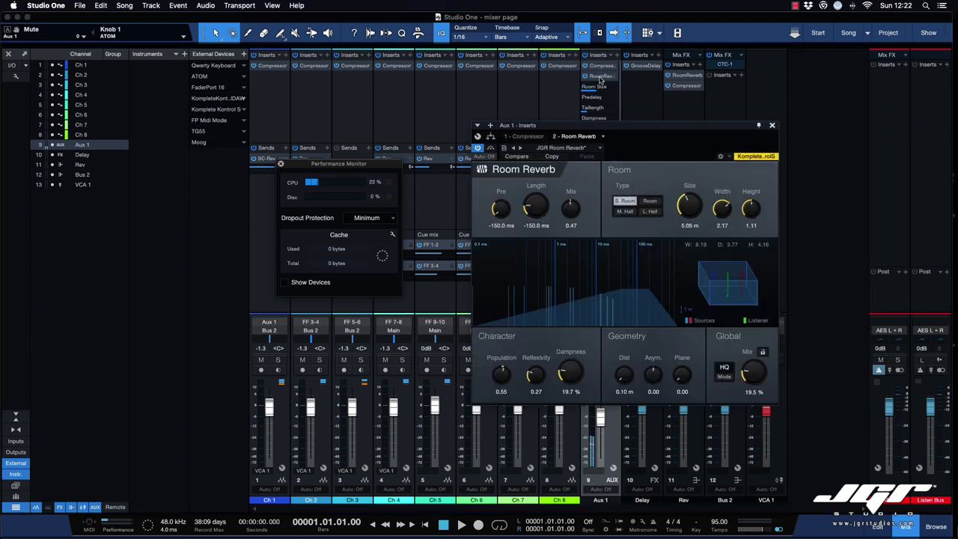
pyautogui.moveTo(751, 373); pyautogui.dragTo(751, 344)
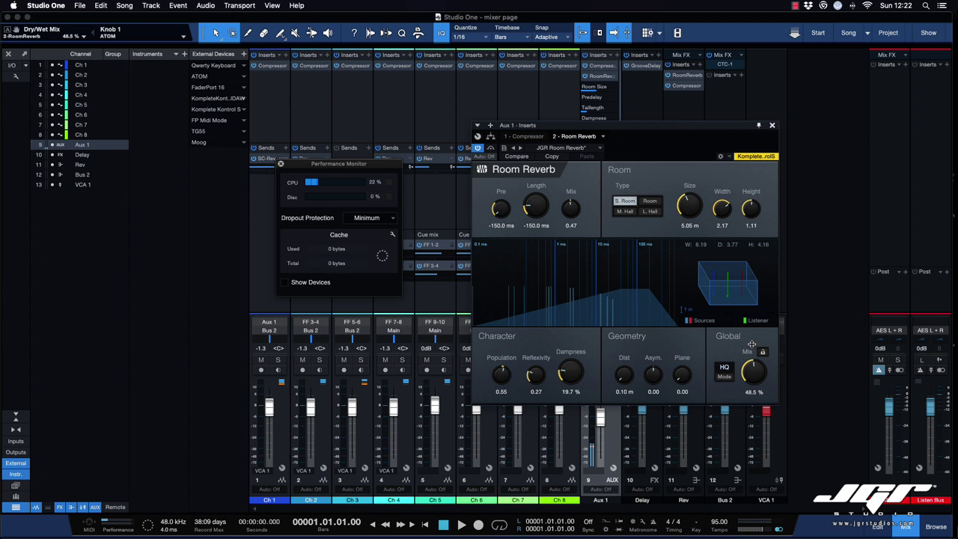
pyautogui.click(772, 126)
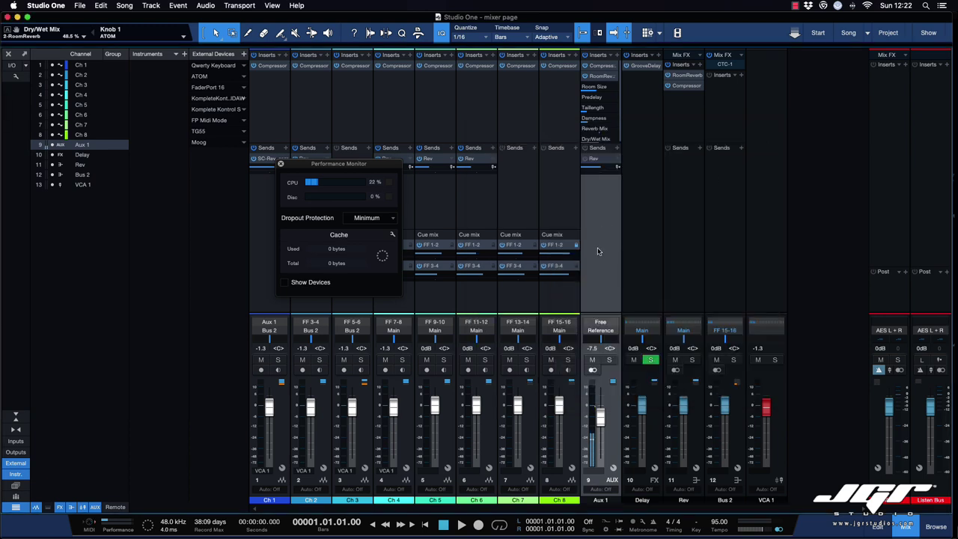
pyautogui.click(597, 251)
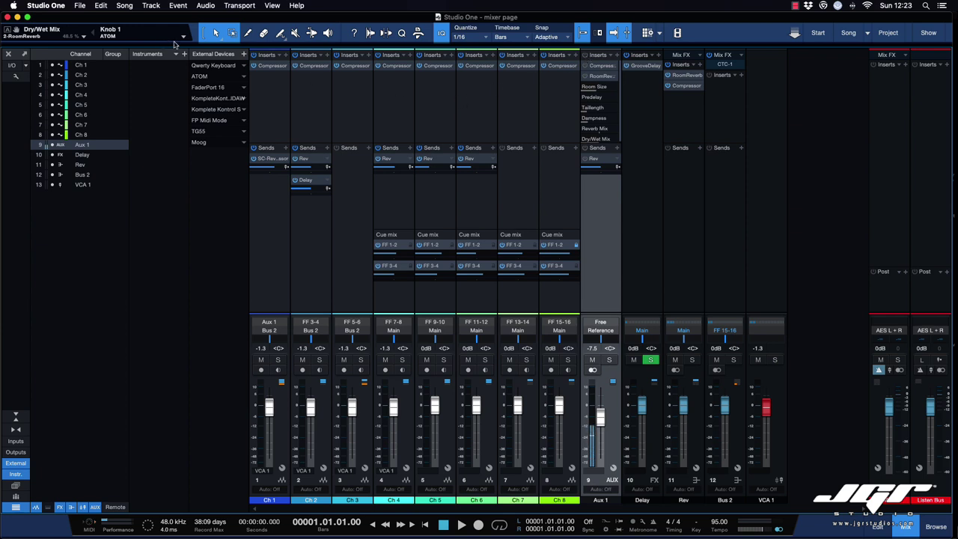
# Review the source, format, range and import options for exporting the song's stems, and cancel the export
pyautogui.click(122, 6)
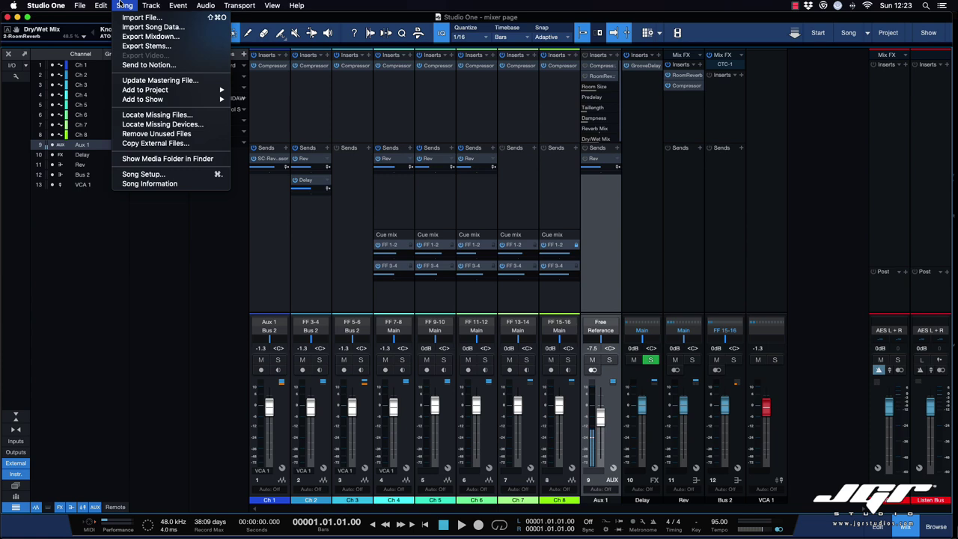
pyautogui.click(147, 46)
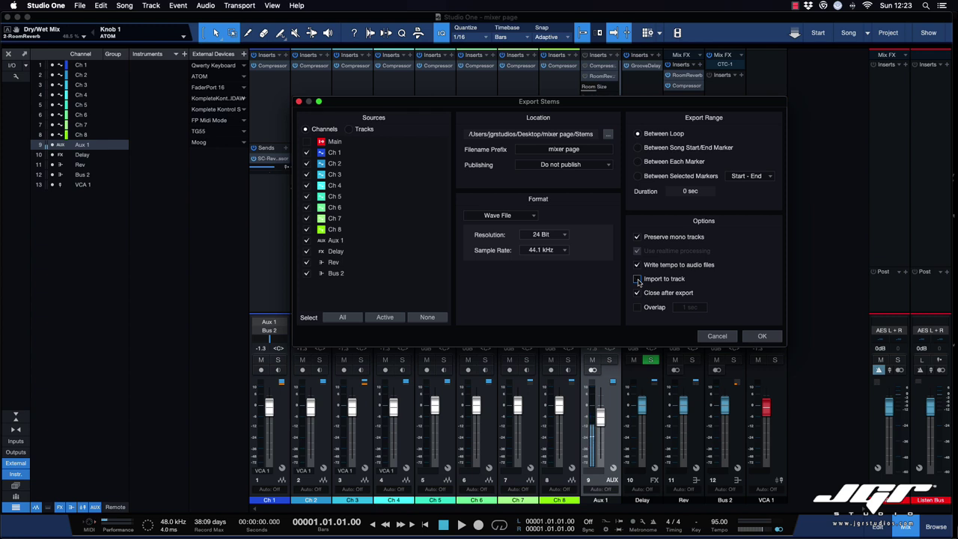
pyautogui.click(716, 336)
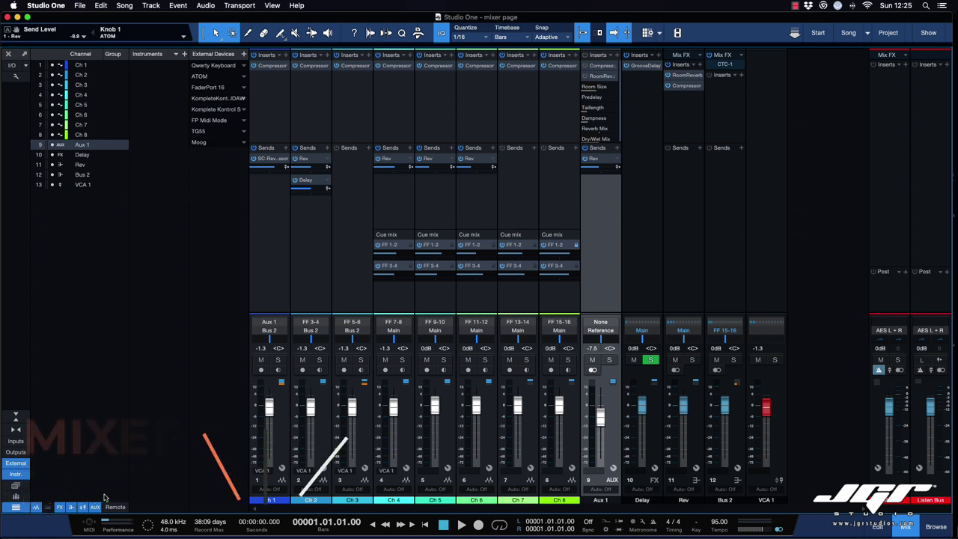
# Show the mixer scenes with their recall options, and hide the external devices and instruments lists
pyautogui.click(16, 488)
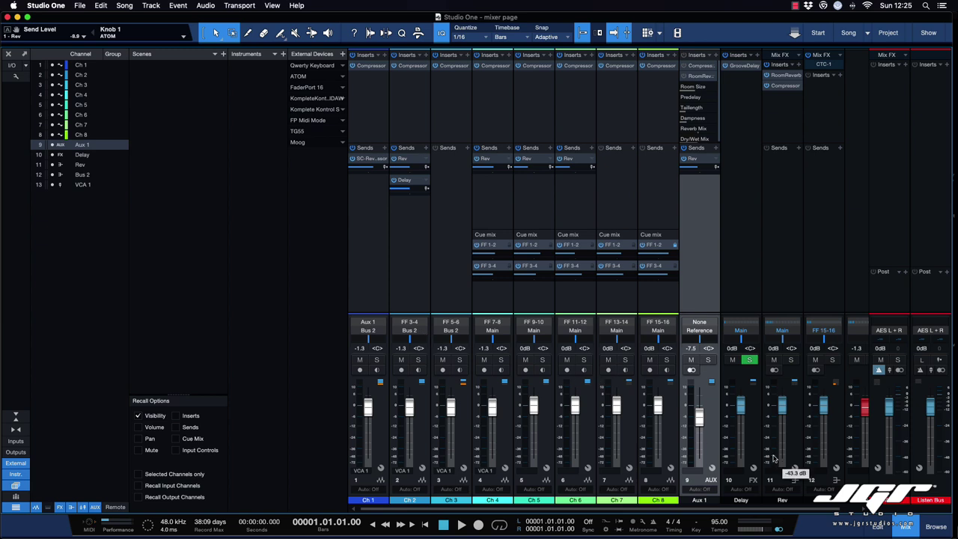
pyautogui.hscroll(1, 775, 449)
pyautogui.hscroll(-1, 776, 426)
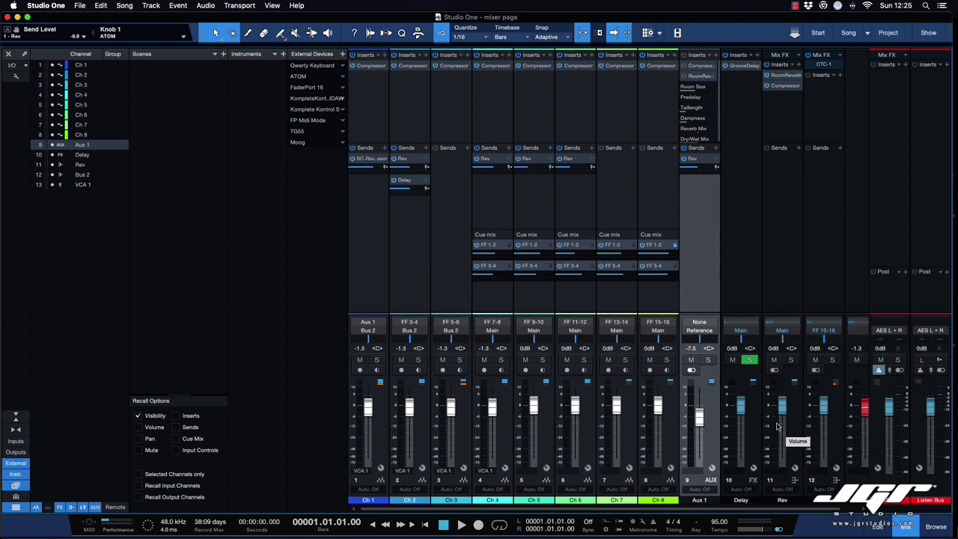
pyautogui.click(16, 464)
pyautogui.click(18, 473)
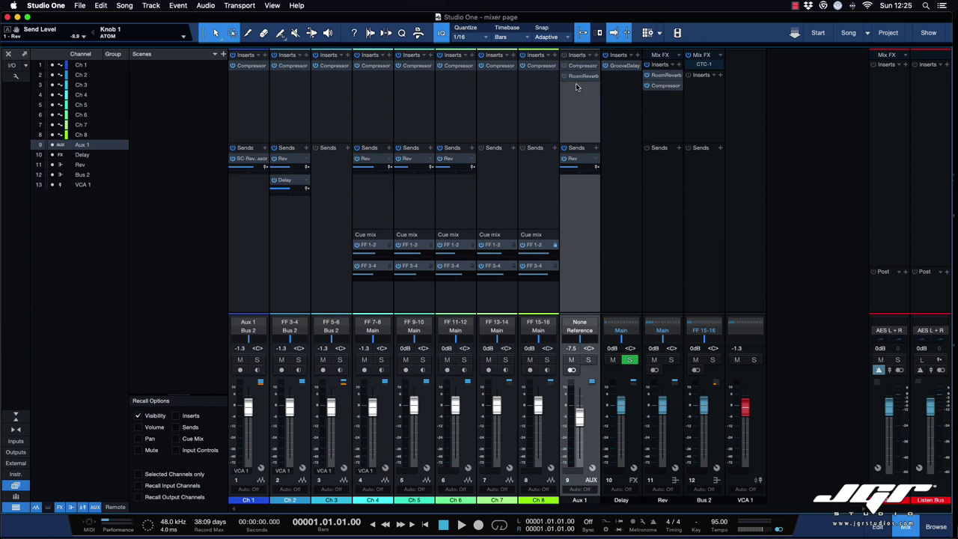
# Copy the channel settings of Ch 2 and paste them onto Ch 3
pyautogui.rightClick(591, 404)
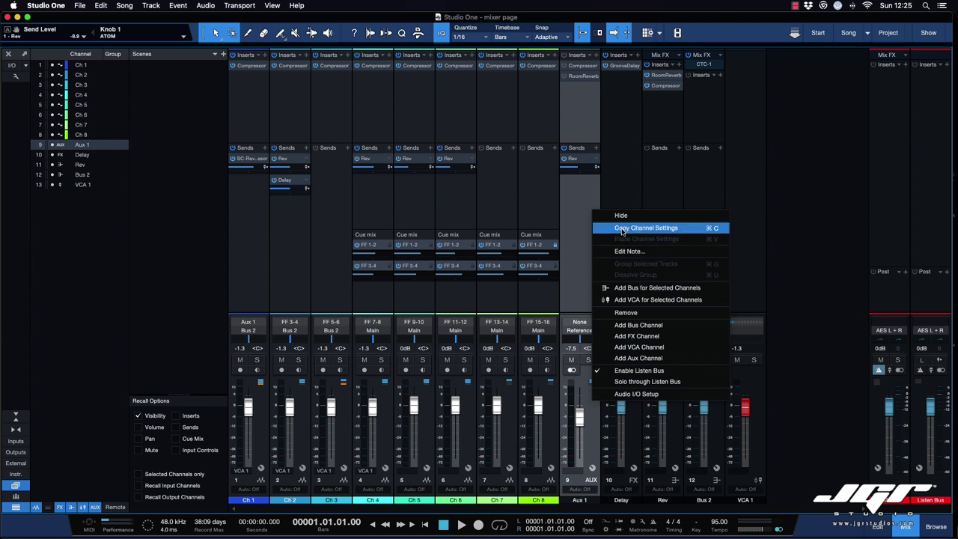
pyautogui.click(669, 229)
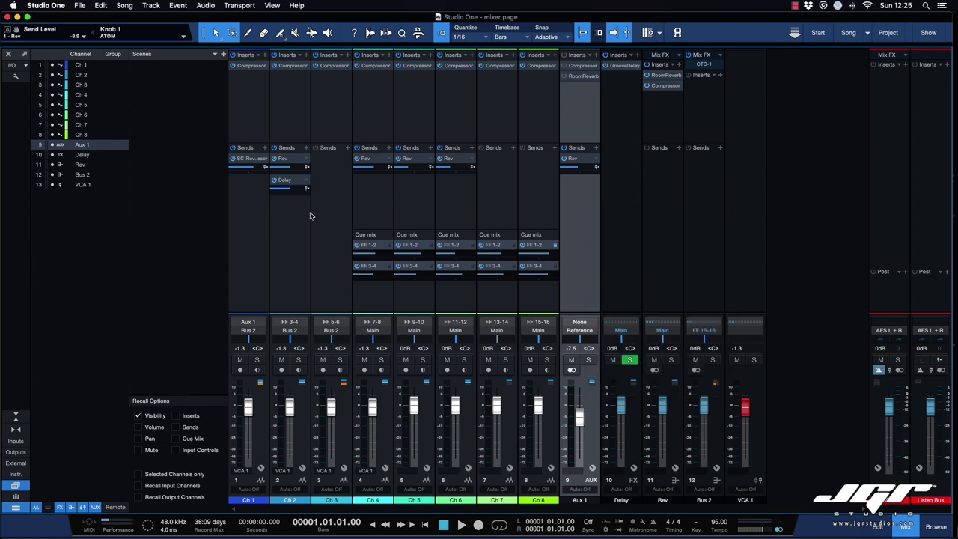
pyautogui.click(326, 234)
pyautogui.click(291, 225)
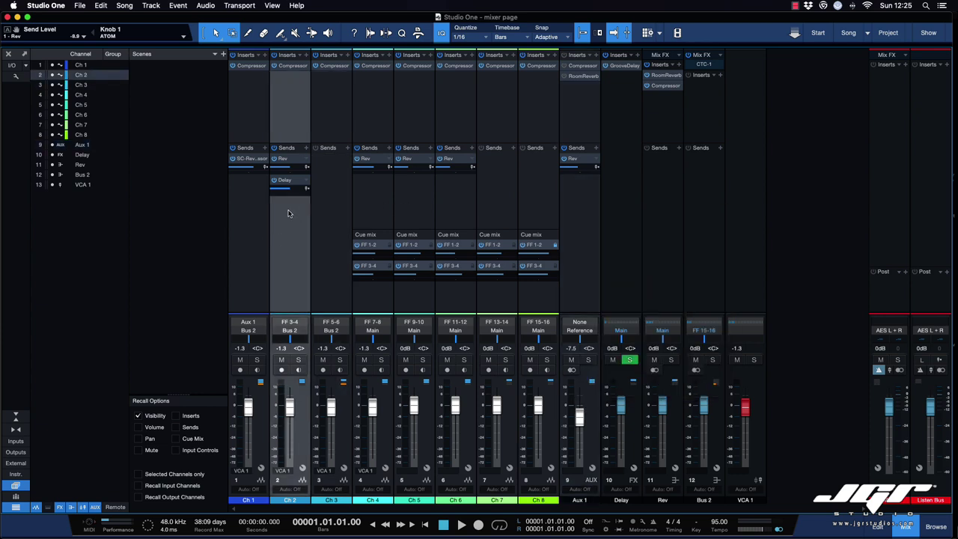
pyautogui.rightClick(289, 212)
pyautogui.click(335, 240)
pyautogui.click(332, 223)
pyautogui.rightClick(331, 218)
pyautogui.click(363, 258)
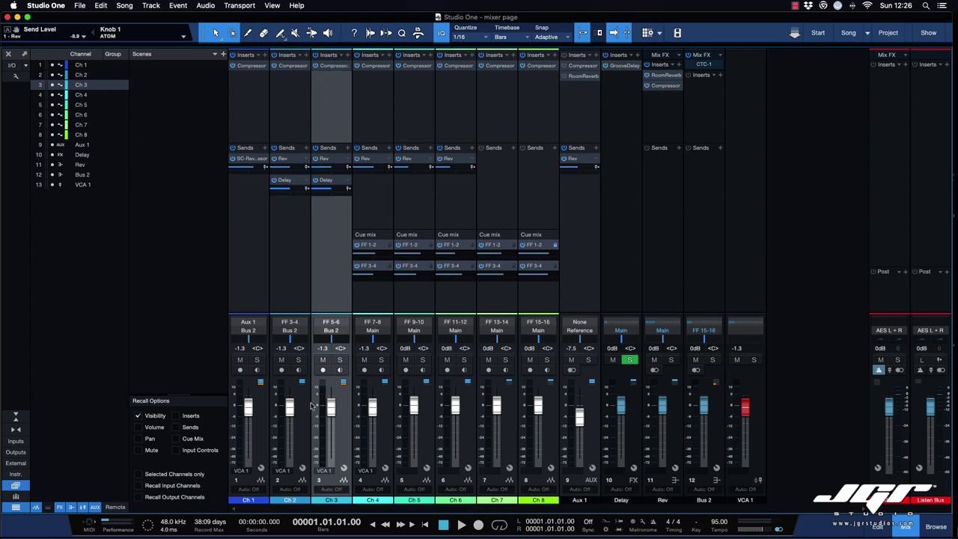
# Add a mixer scene with the name Scene 1
pyautogui.moveTo(326, 402)
pyautogui.click(222, 54)
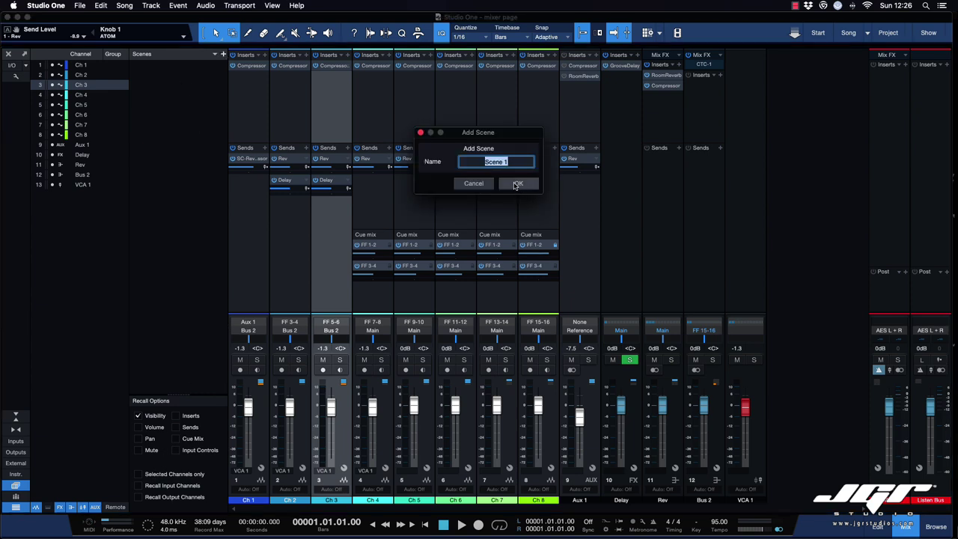
pyautogui.click(516, 183)
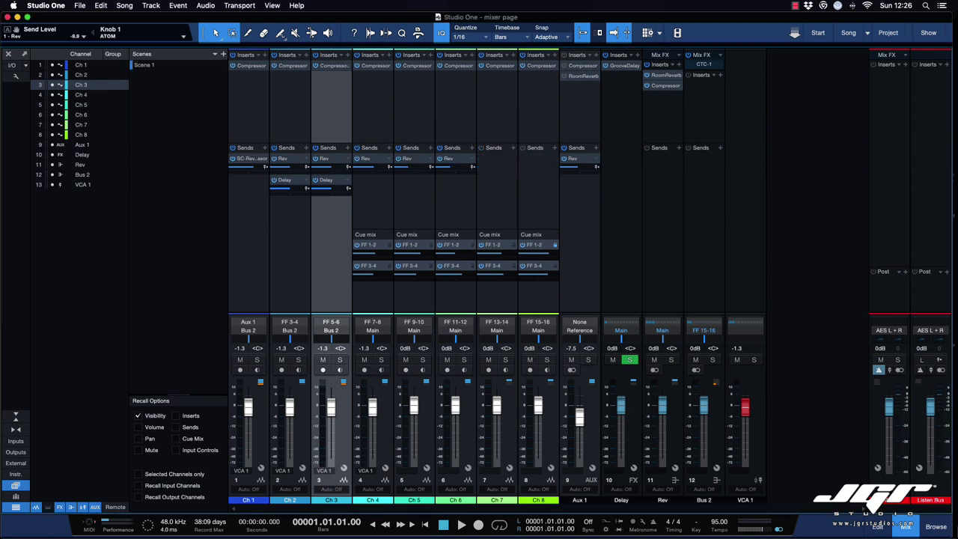
# Lower the Ch 4 and Ch 5 faders to -6.2 and -11.7 dB, and add a Pro EQ insert with an adjusted curve on Ch 3
pyautogui.moveTo(372, 407); pyautogui.dragTo(414, 422)
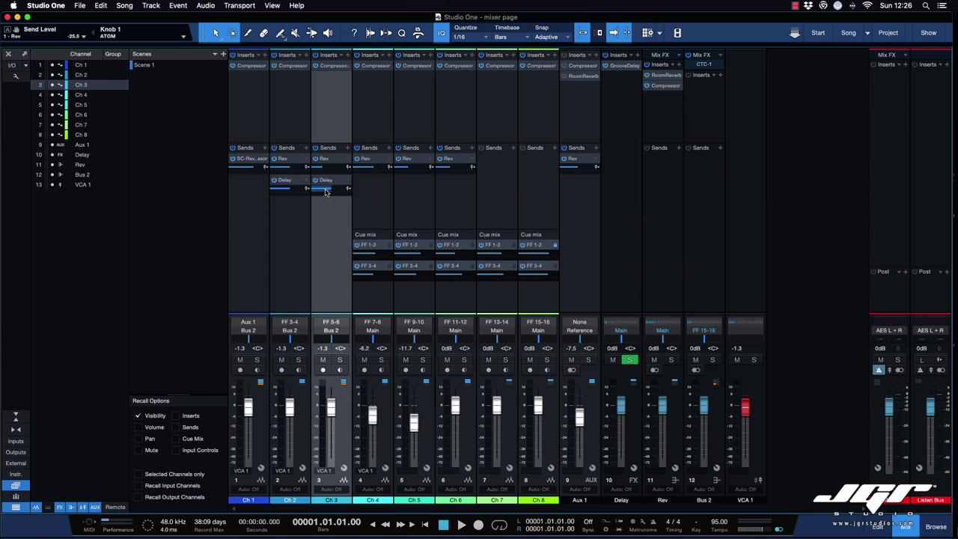
pyautogui.click(347, 57)
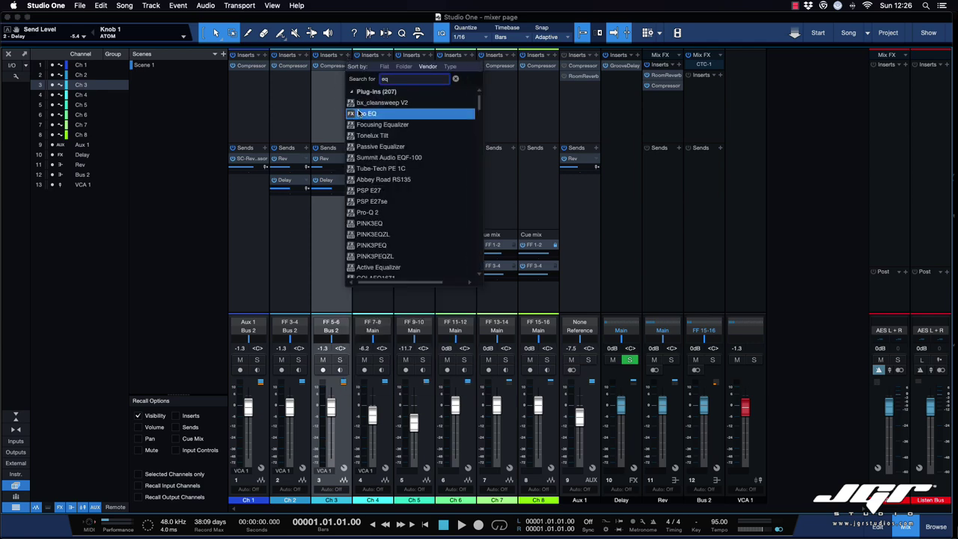
pyautogui.click(352, 111)
pyautogui.moveTo(566, 124); pyautogui.dragTo(459, 89)
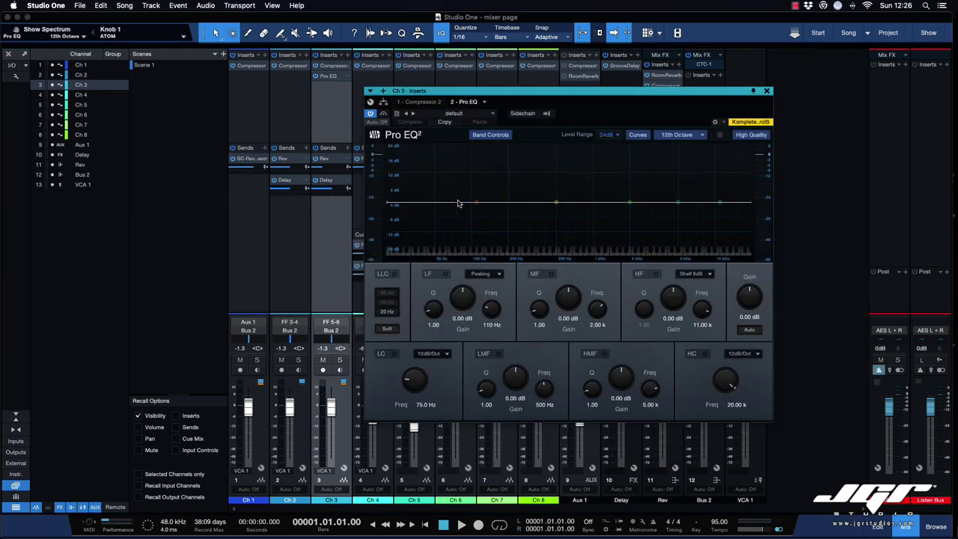
pyautogui.moveTo(459, 204)
pyautogui.mouseDown()
pyautogui.moveTo(469, 214)
pyautogui.moveTo(477, 196)
pyautogui.mouseUp()
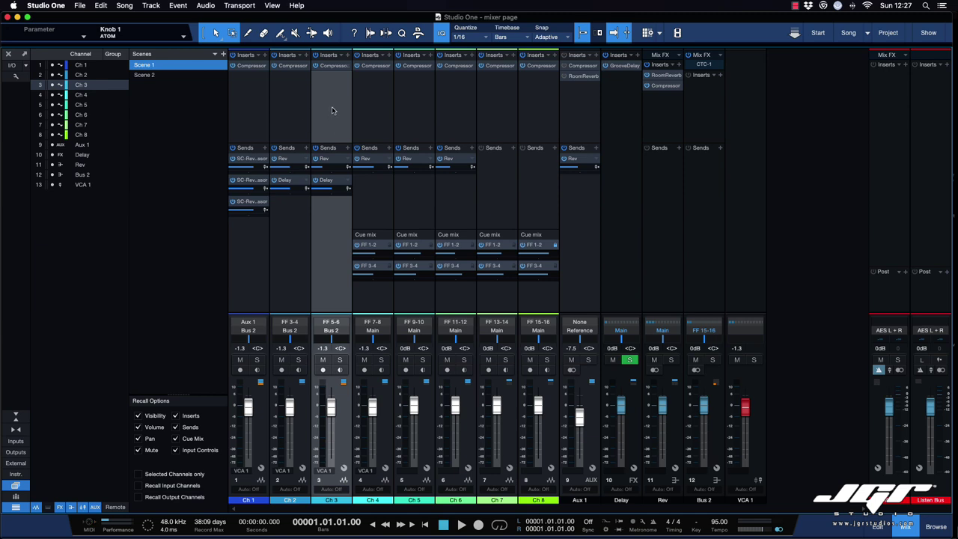
# Recall Scene 2 and Scene 1 alternately, also with recall limited to selected channels, to compare their mixer settings
pyautogui.click(149, 74)
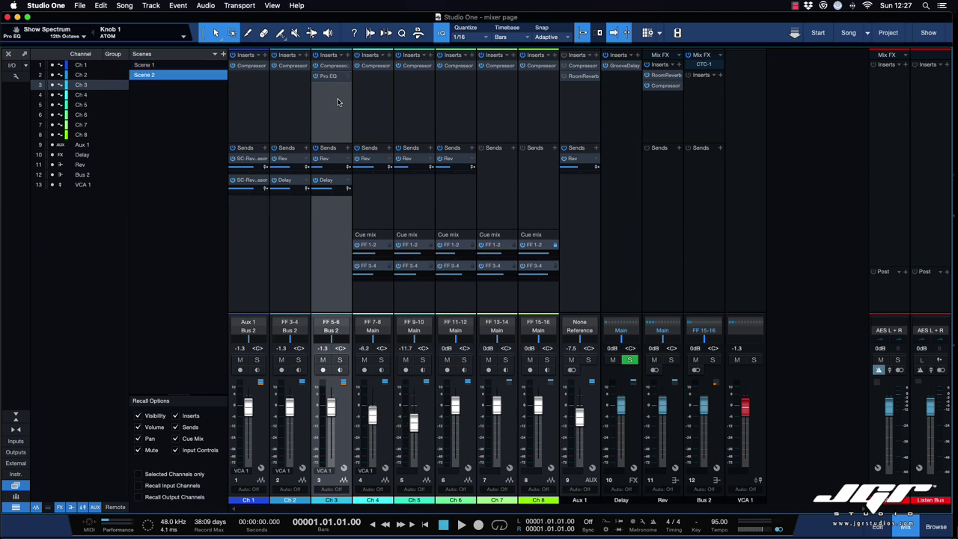
pyautogui.click(153, 65)
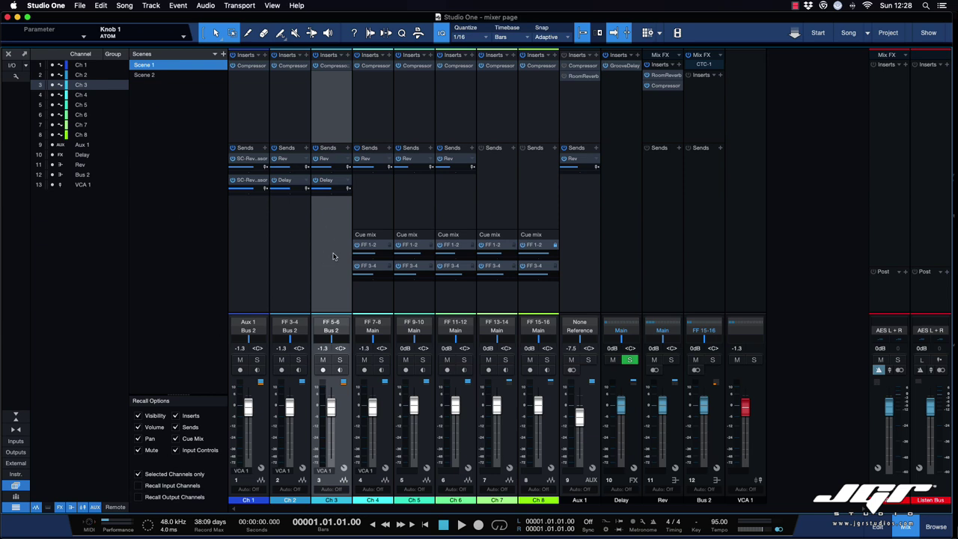
pyautogui.click(146, 77)
pyautogui.doubleClick(147, 76)
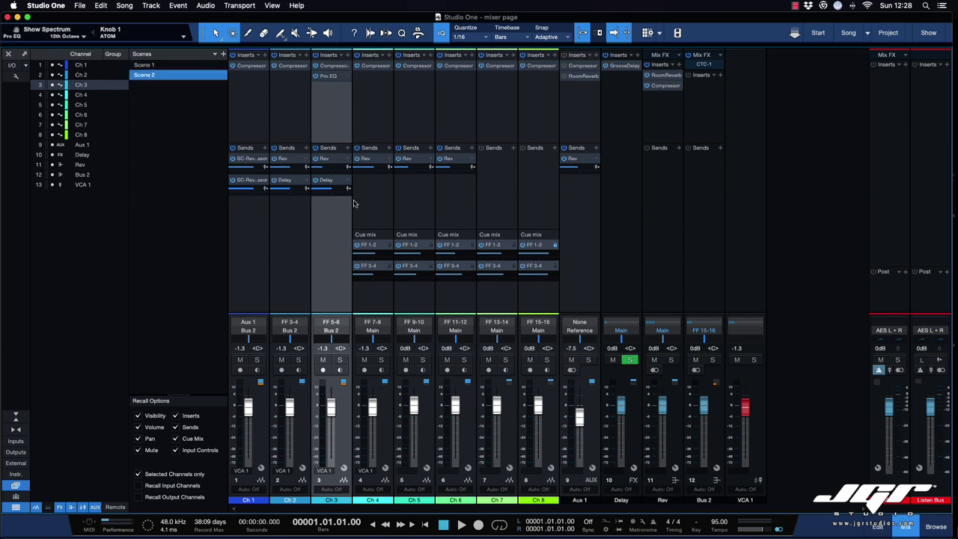
pyautogui.click(146, 65)
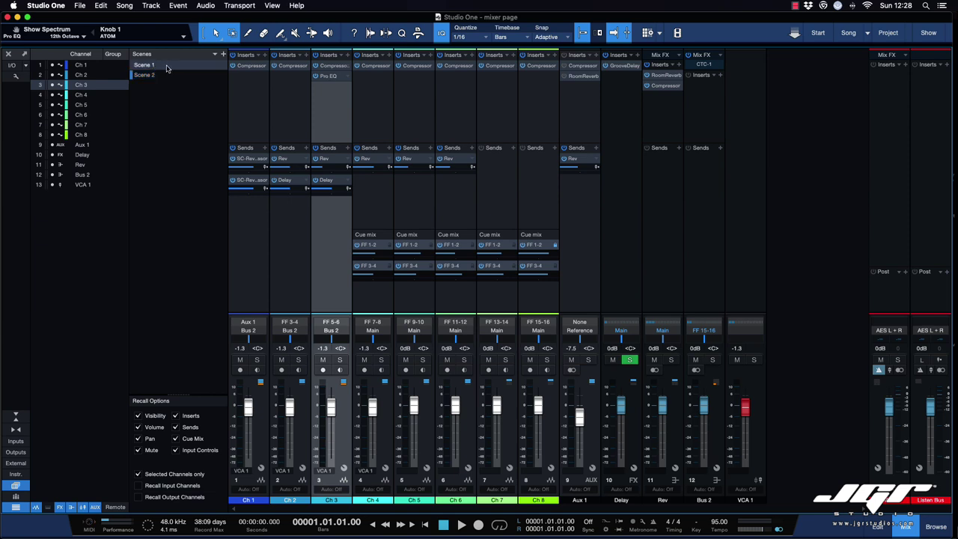
pyautogui.doubleClick(168, 68)
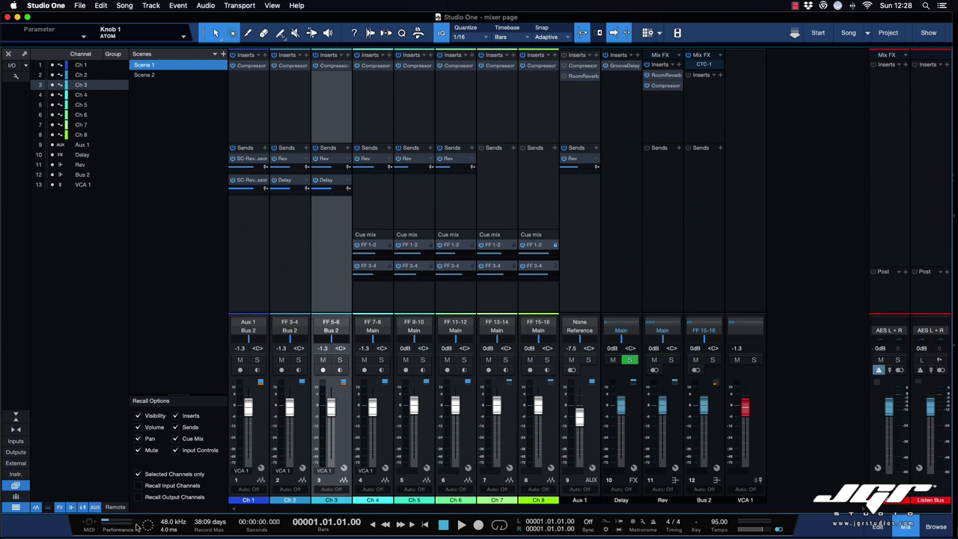
pyautogui.click(153, 76)
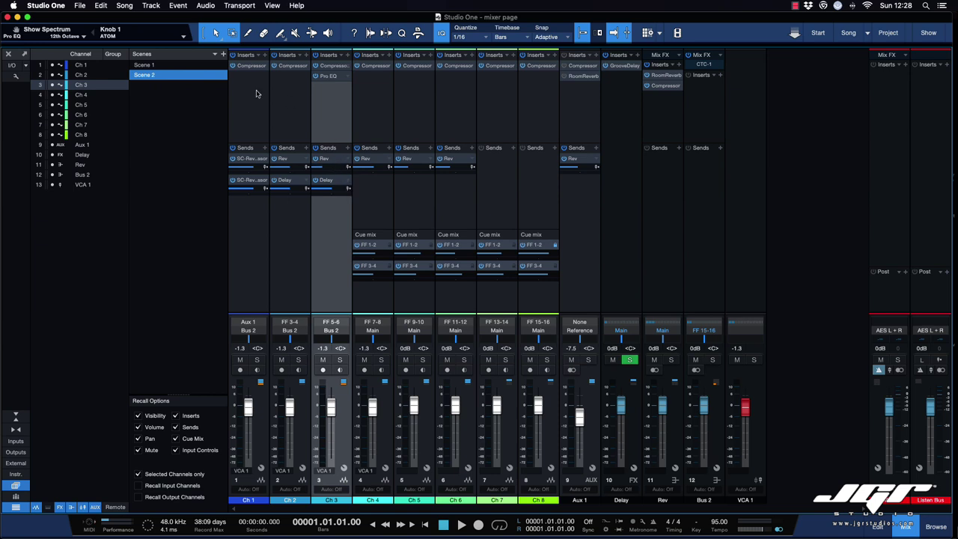
# Update Scene 1 with the current mixer settings, and switch between both scenes to check the update
pyautogui.click(182, 65)
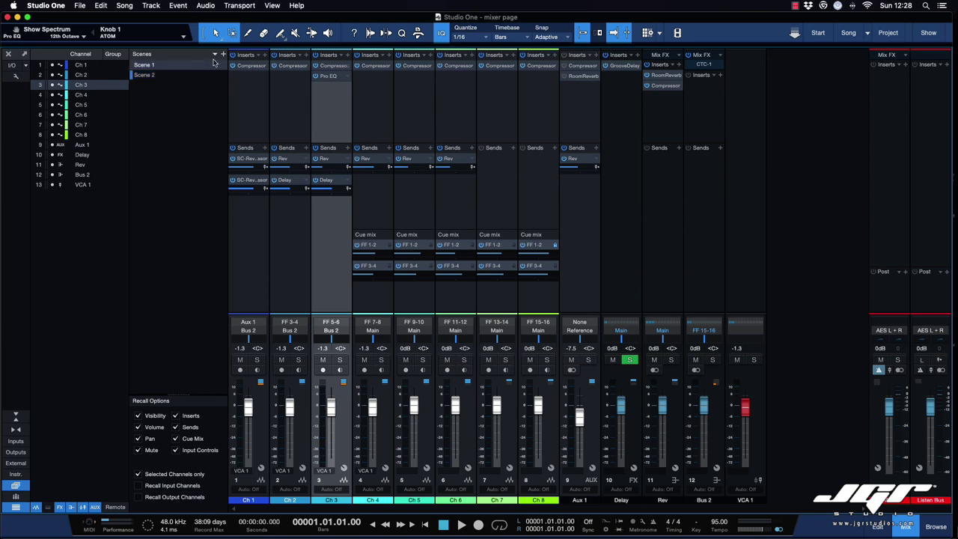
pyautogui.click(214, 55)
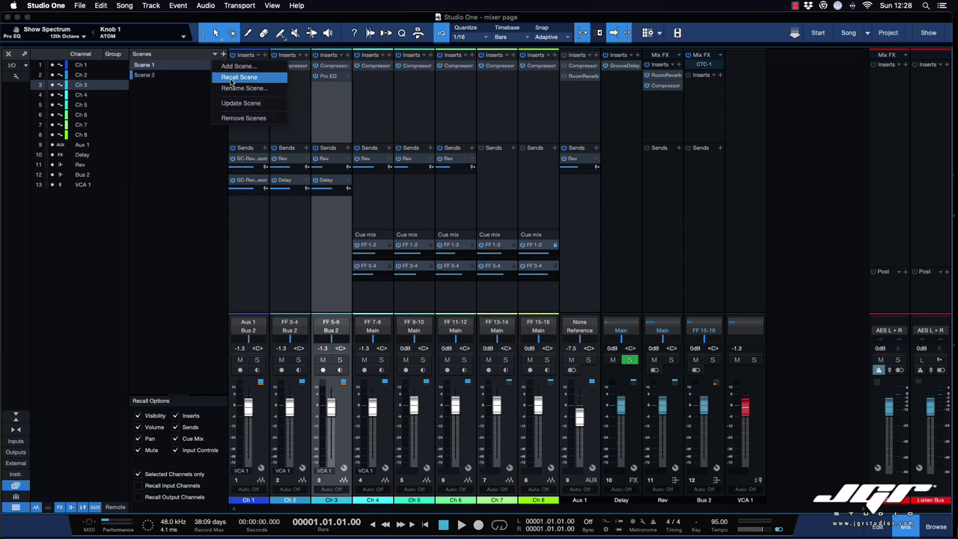
pyautogui.click(238, 104)
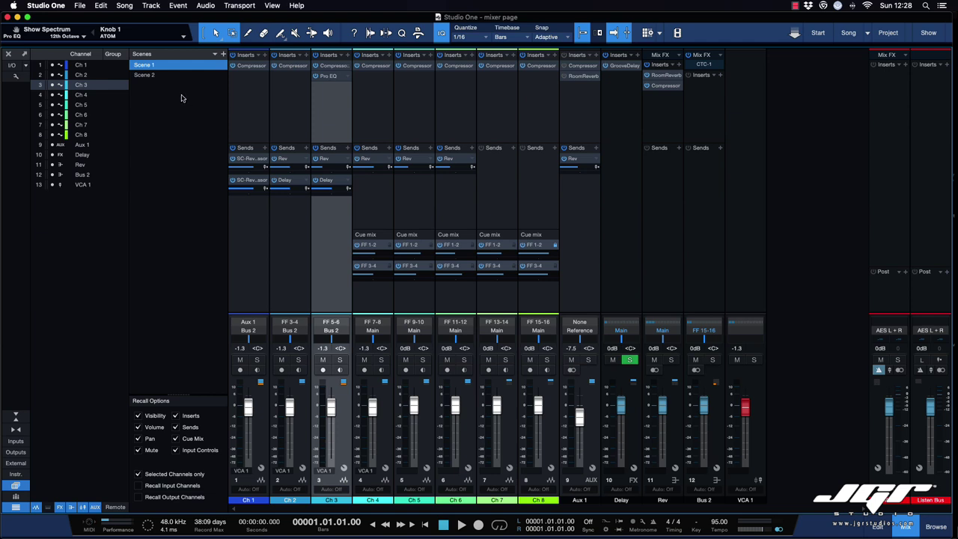
pyautogui.click(156, 74)
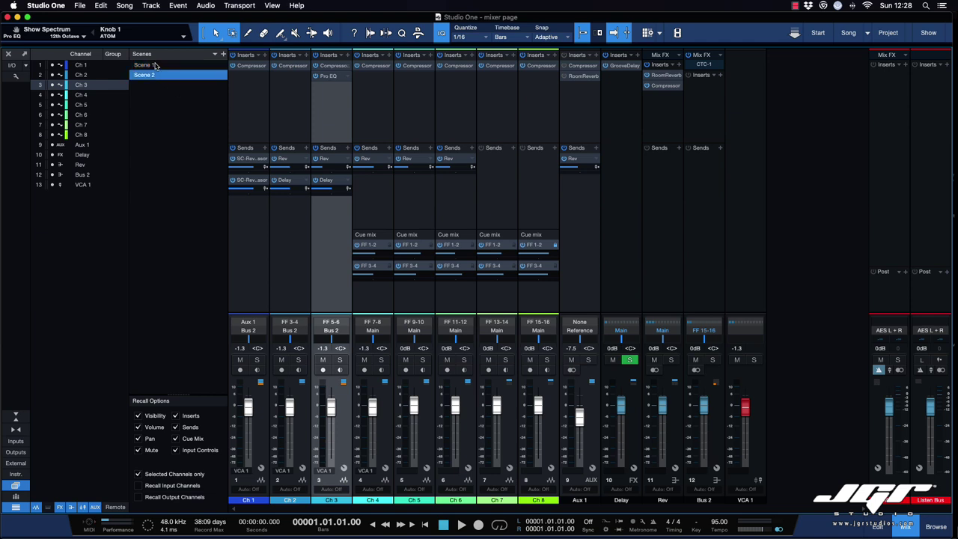
pyautogui.click(156, 66)
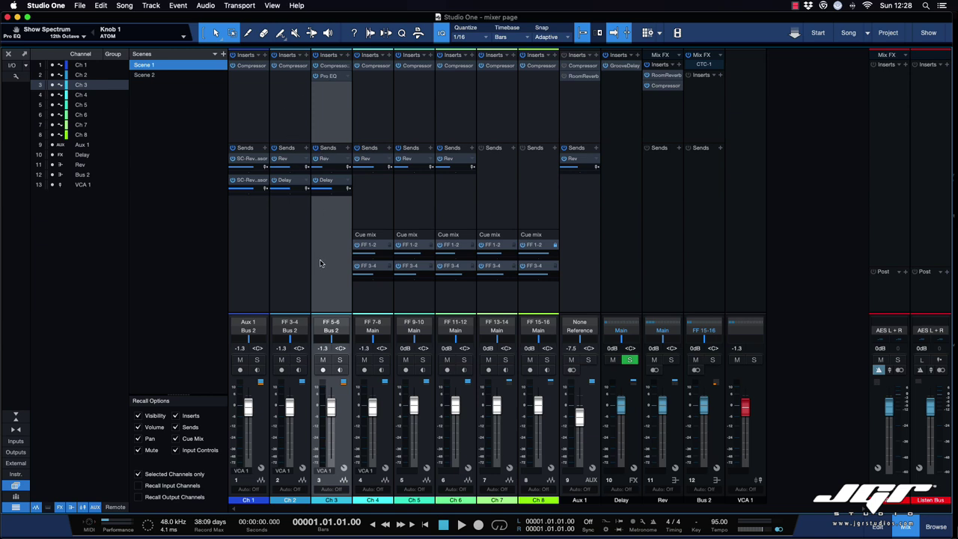
# Exclude Input Controls from scene recall with Sends and Cue Mix kept enabled, and briefly show the mixer groups list
pyautogui.click(175, 428)
pyautogui.click(175, 438)
pyautogui.click(176, 428)
pyautogui.click(177, 451)
pyautogui.click(16, 497)
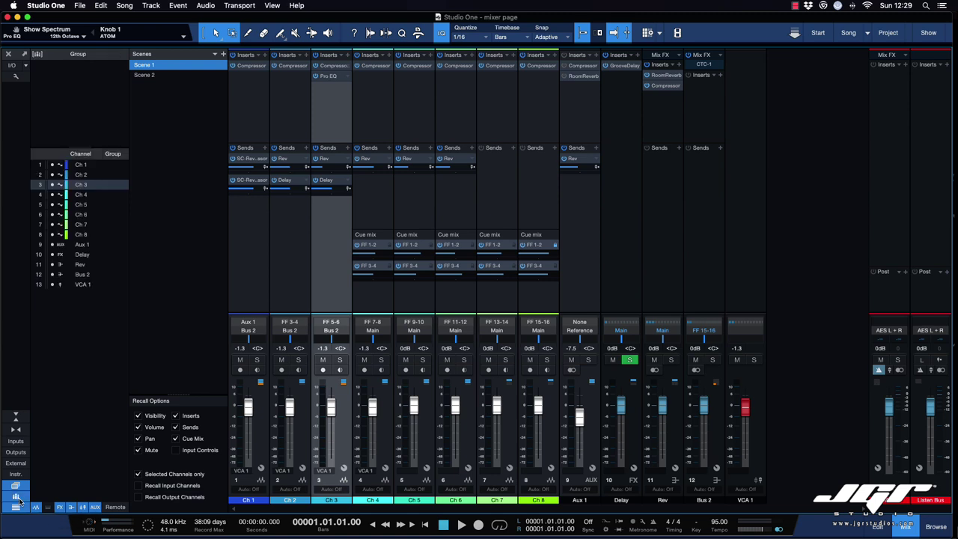
pyautogui.click(17, 498)
# Show the external devices list, select the Aux 1 channel, and open the TG55 and Moog device editors
pyautogui.click(15, 464)
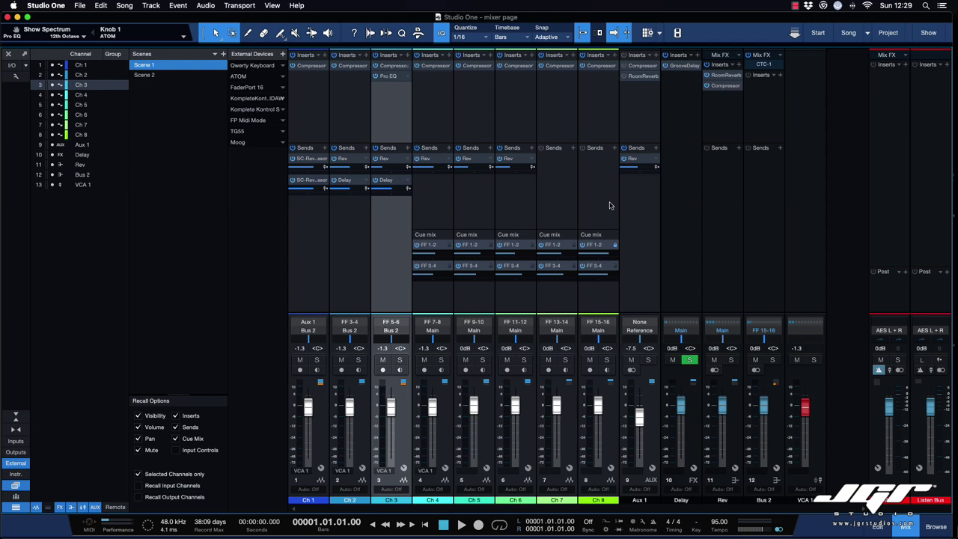
pyautogui.click(641, 188)
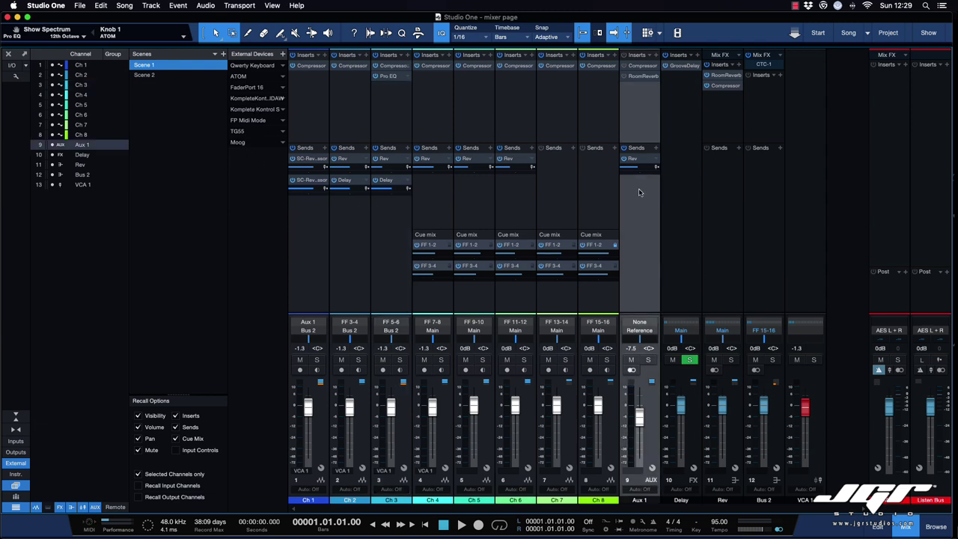
pyautogui.doubleClick(241, 132)
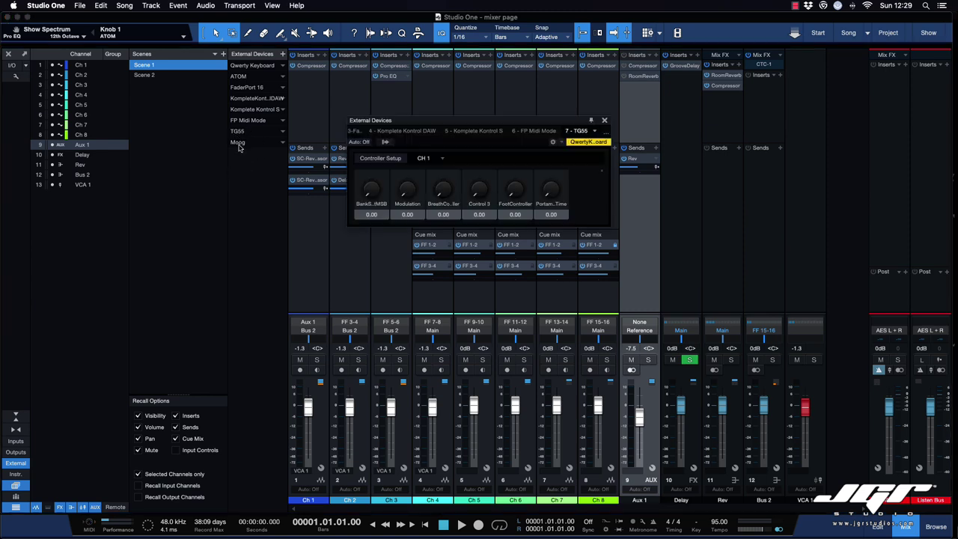
pyautogui.doubleClick(238, 143)
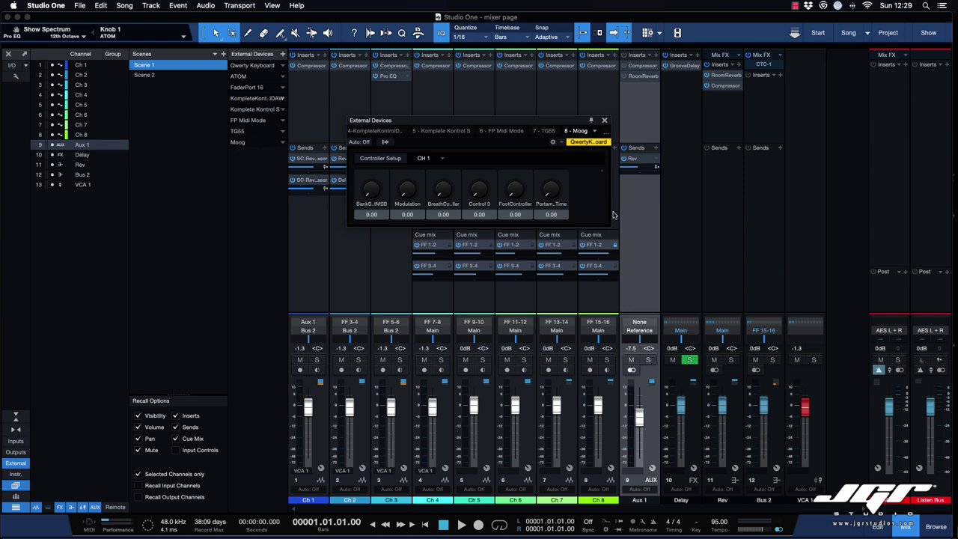
# Check the Aux channel options for the Moog external device, and close its editor
pyautogui.click(386, 143)
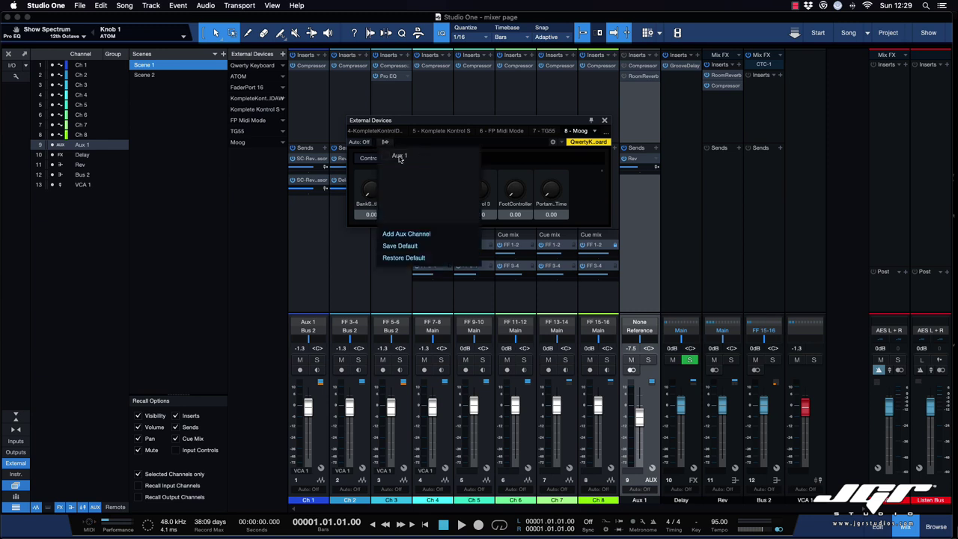
pyautogui.click(498, 157)
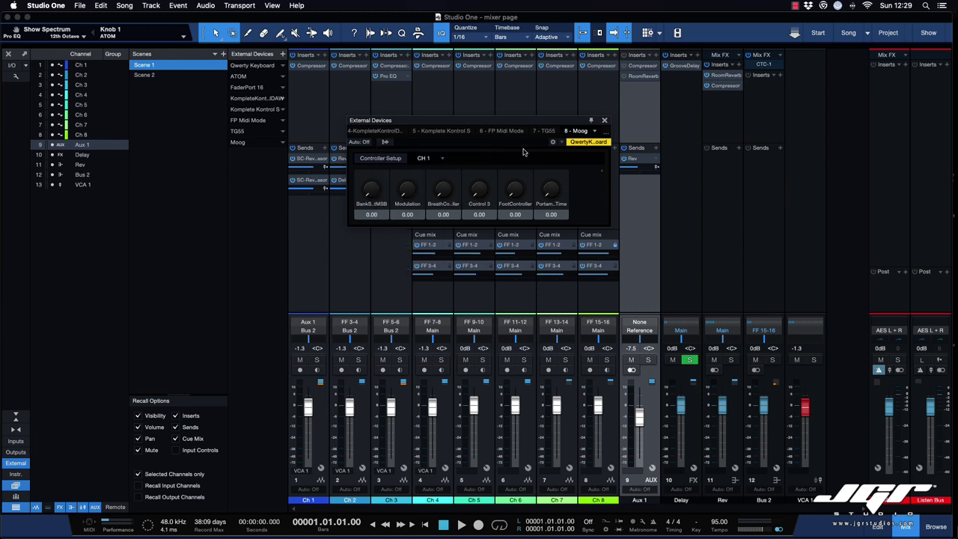
pyautogui.click(604, 119)
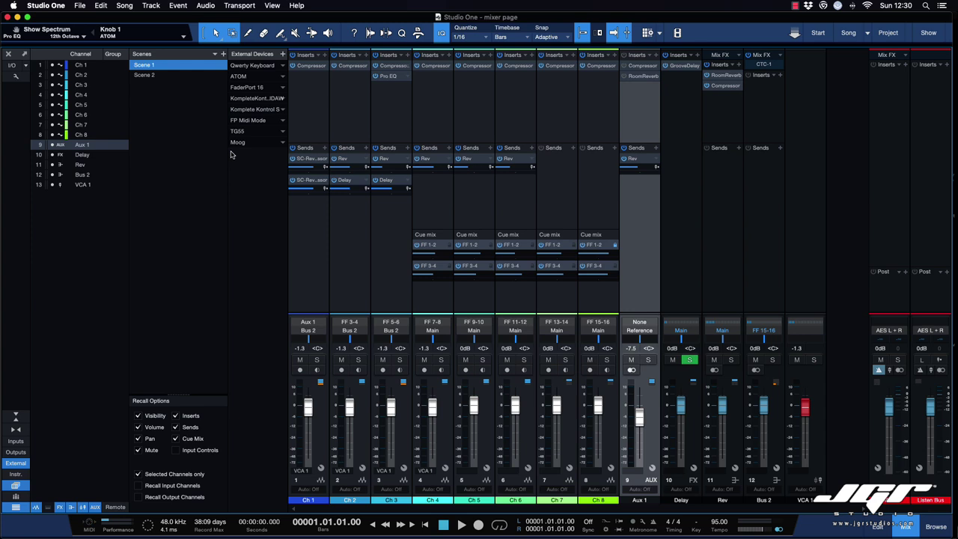
# Switch the channel strip colouring on and back off in the console options
pyautogui.click(16, 78)
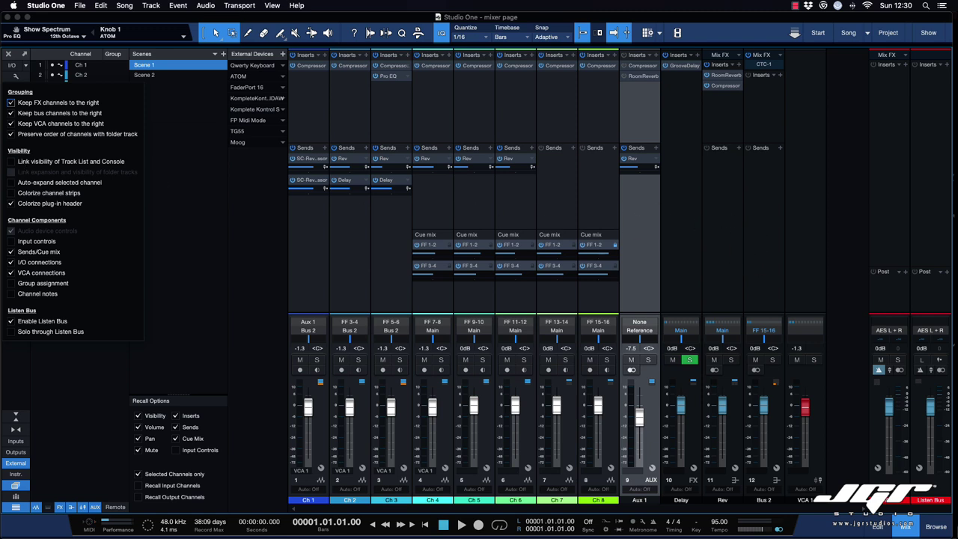
pyautogui.click(10, 193)
pyautogui.click(10, 193)
pyautogui.click(10, 193)
# Show the input controls and group assignment on the console channels, and briefly display the channel notes
pyautogui.click(11, 241)
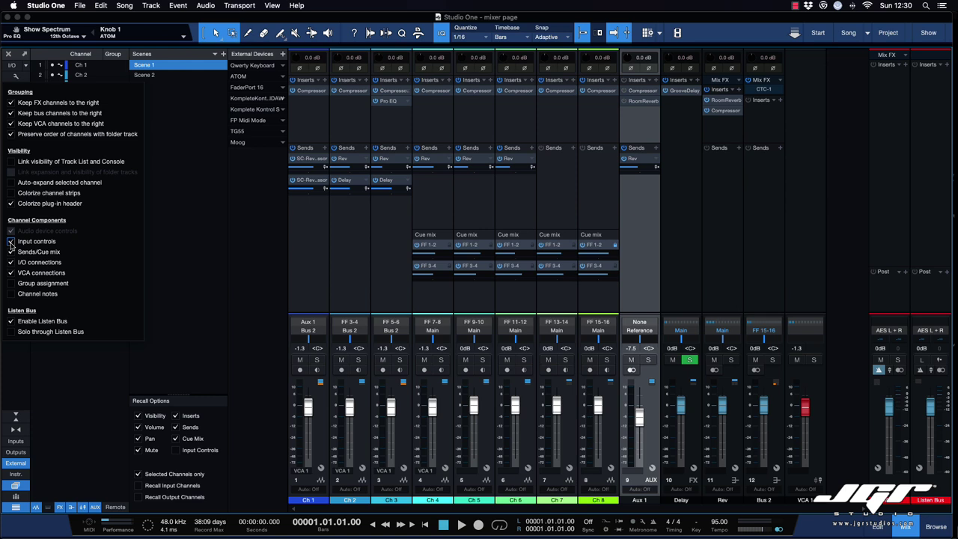
pyautogui.click(10, 283)
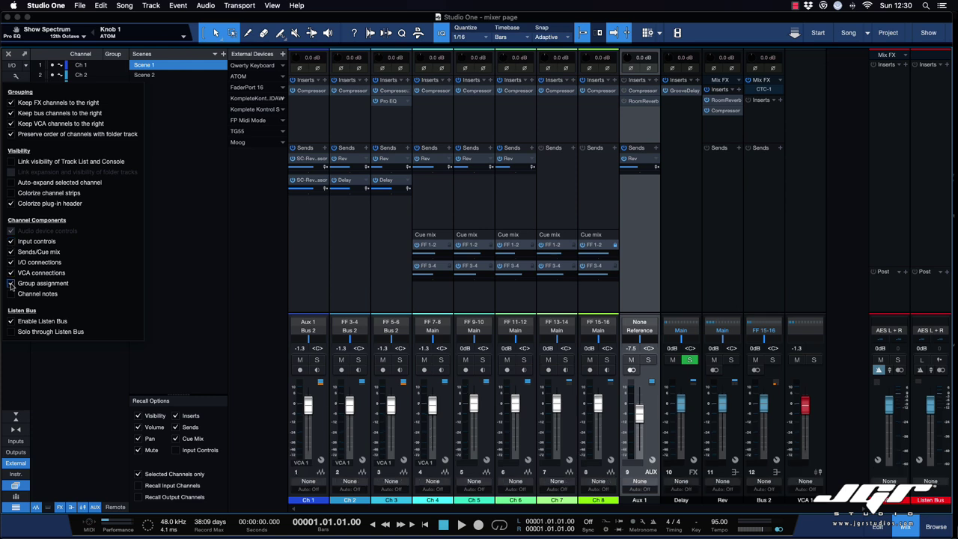
pyautogui.click(11, 293)
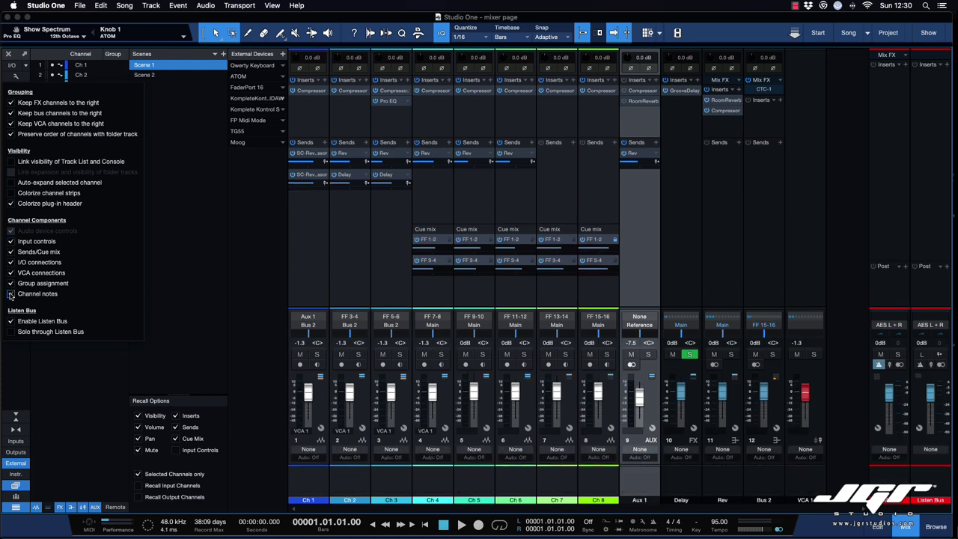
pyautogui.click(11, 294)
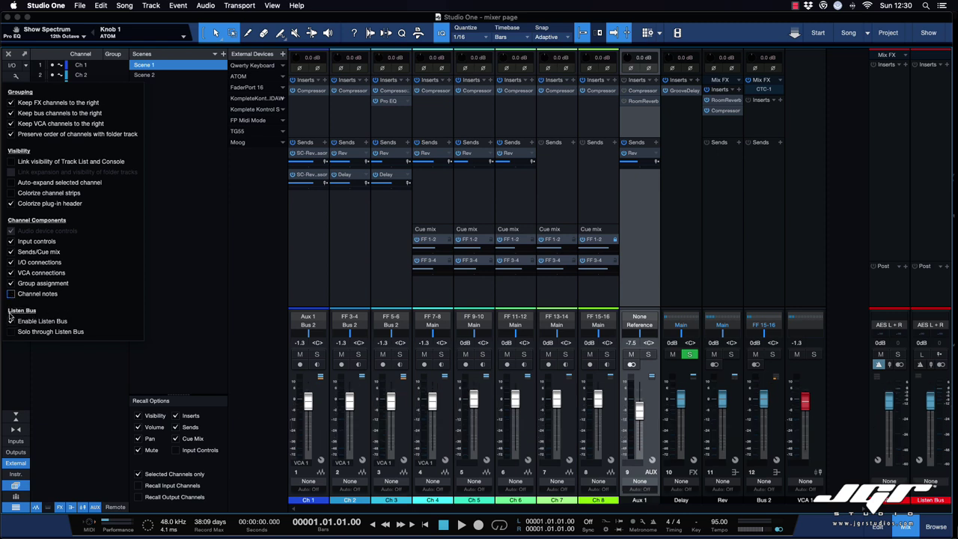
# Disable and re-enable the Listen Bus in the console options of the mixer page song
pyautogui.click(10, 320)
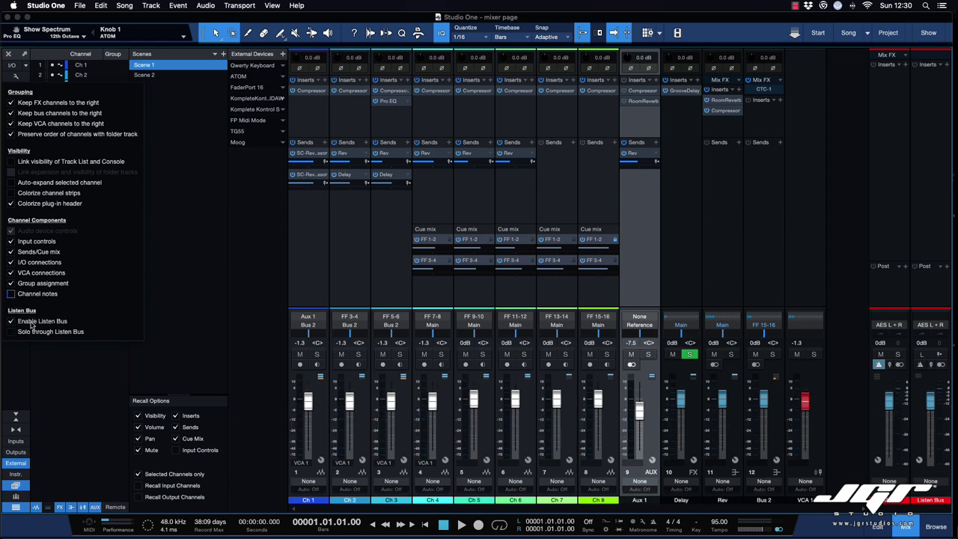
pyautogui.click(11, 321)
pyautogui.click(11, 321)
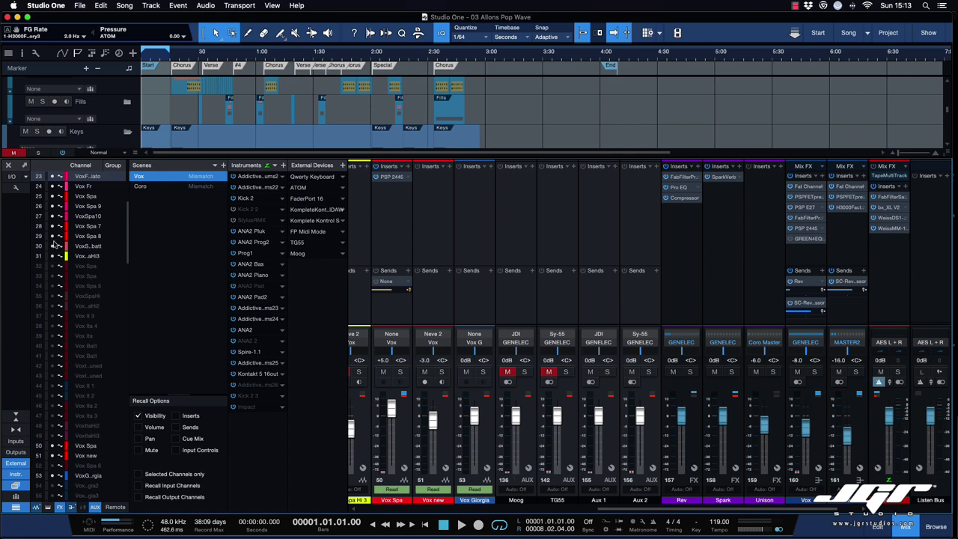
# In the 03 Allons Pop Wave song, remove the Listen Bus from the console and bring it back
pyautogui.click(16, 187)
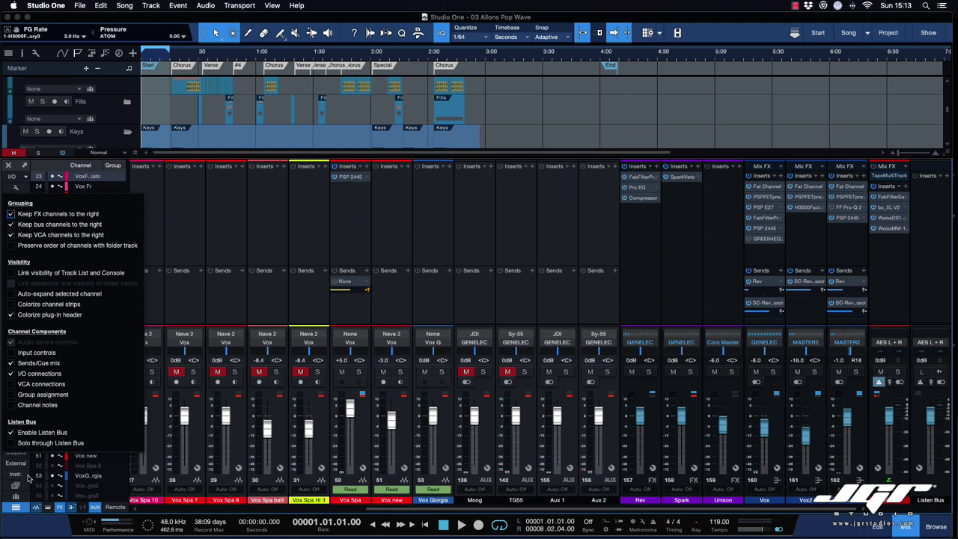
pyautogui.click(11, 434)
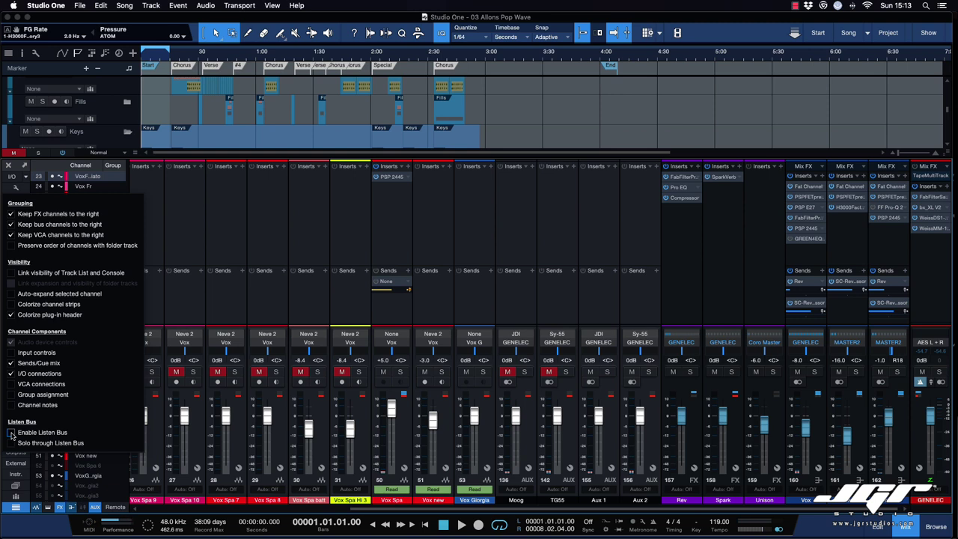
pyautogui.click(11, 433)
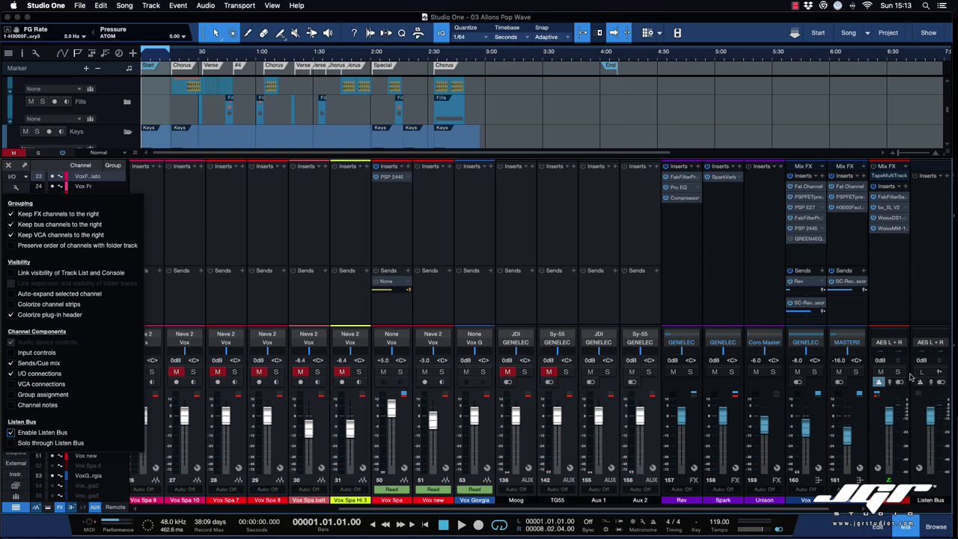
# Select the Listen Bus, route its output to Phones 11 + 12, and start playback
pyautogui.click(894, 314)
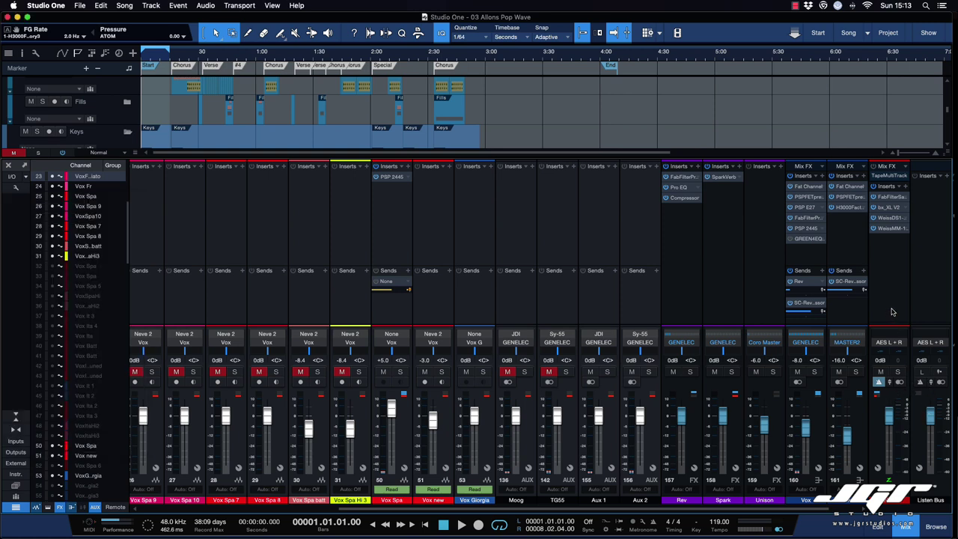
pyautogui.click(895, 300)
pyautogui.click(930, 297)
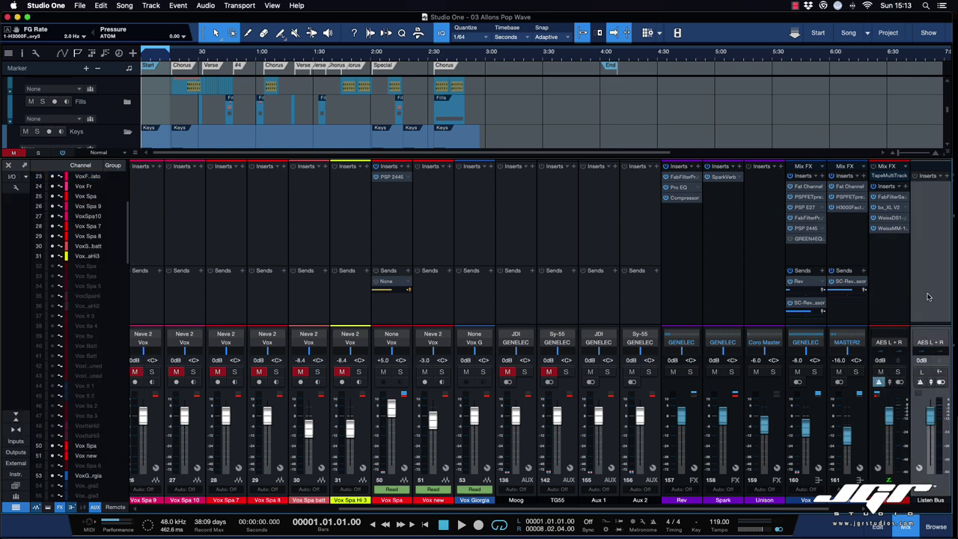
pyautogui.click(937, 344)
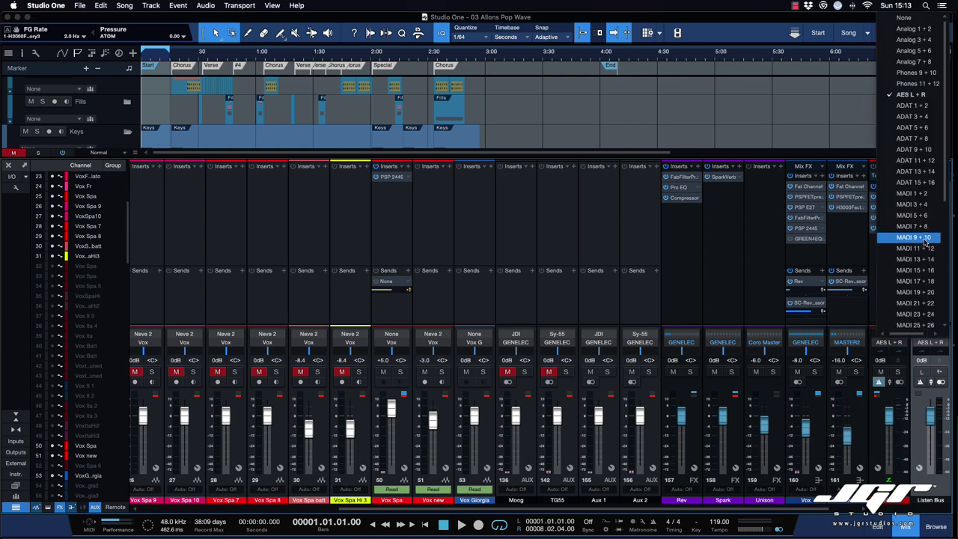
pyautogui.click(905, 305)
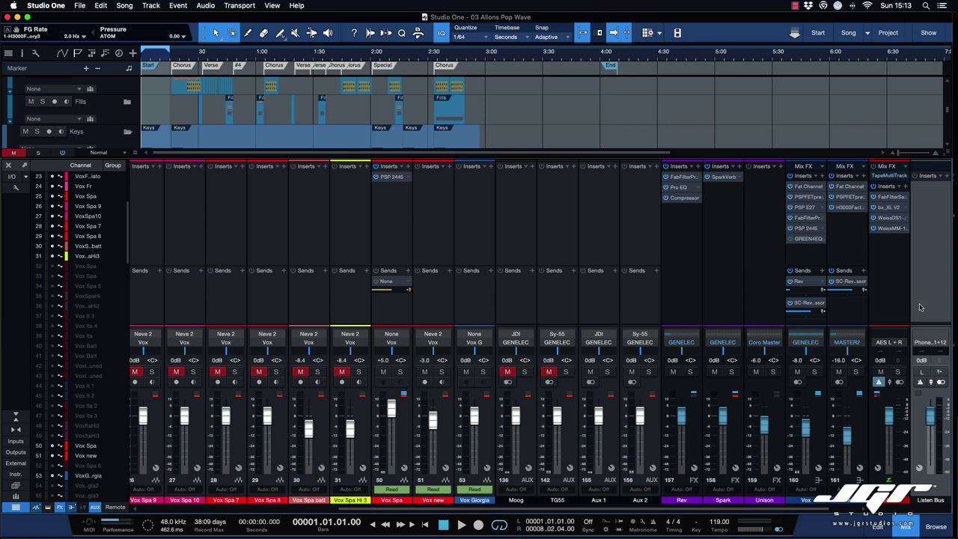
pyautogui.press('space')
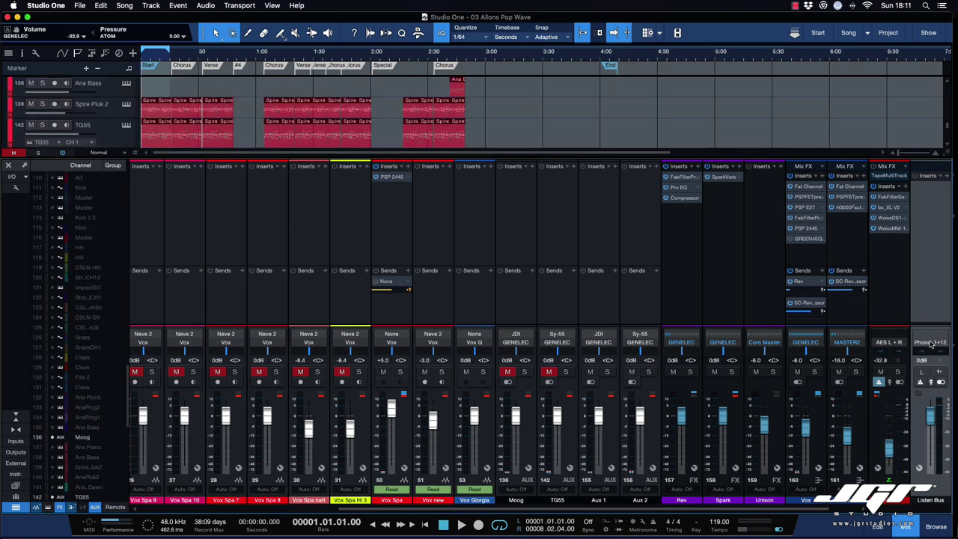
# Check the plug-in list for the Listen Bus inserts, and set the GENELEC main output fader to -6.5 dB
pyautogui.click(947, 176)
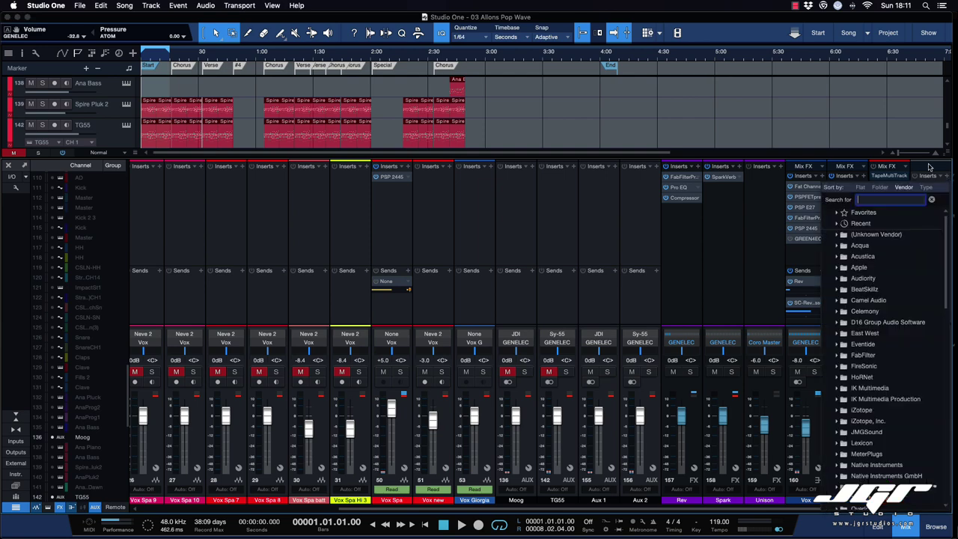
pyautogui.click(931, 168)
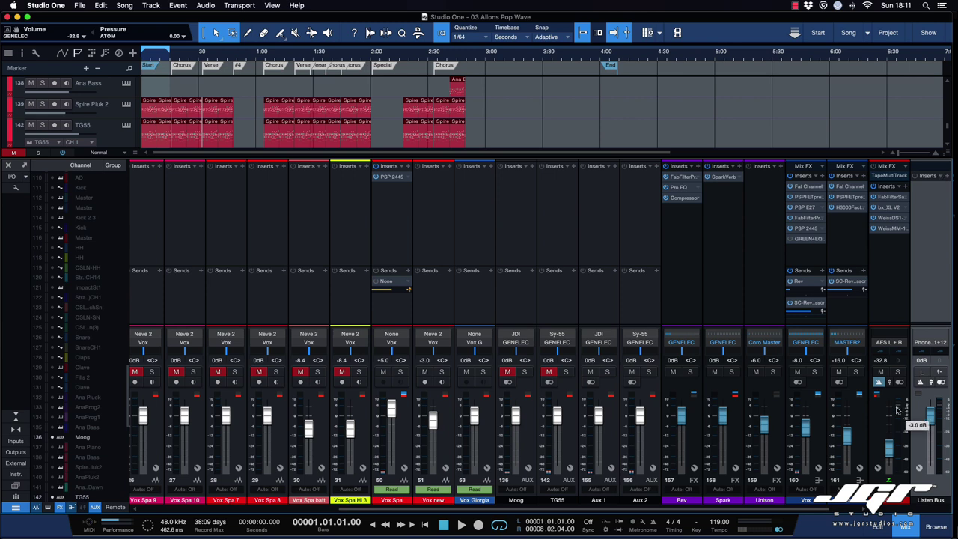
pyautogui.moveTo(888, 459); pyautogui.dragTo(887, 433)
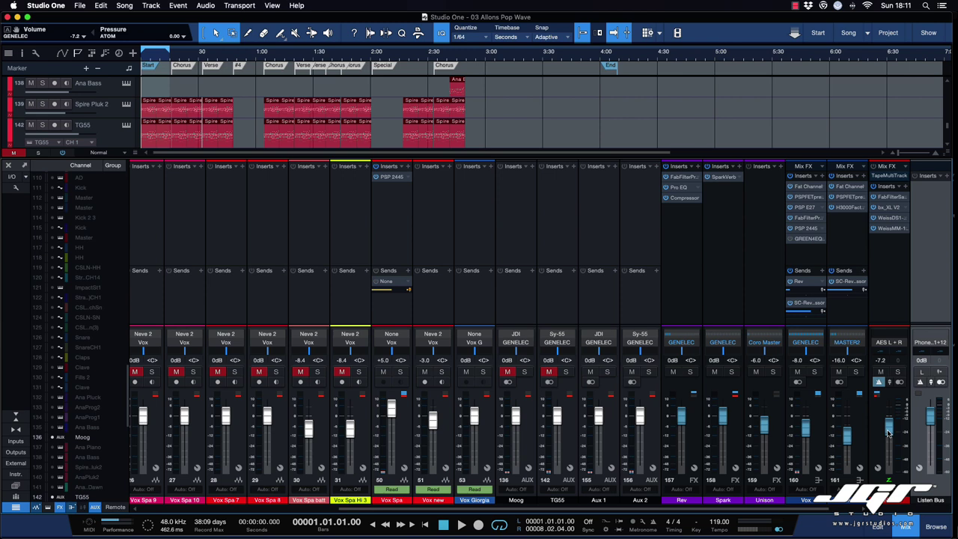
pyautogui.moveTo(888, 432); pyautogui.dragTo(888, 430)
pyautogui.scroll(1, 896, 444)
# Toggle the Listen Bus channel mode between mono and stereo
pyautogui.click(939, 381)
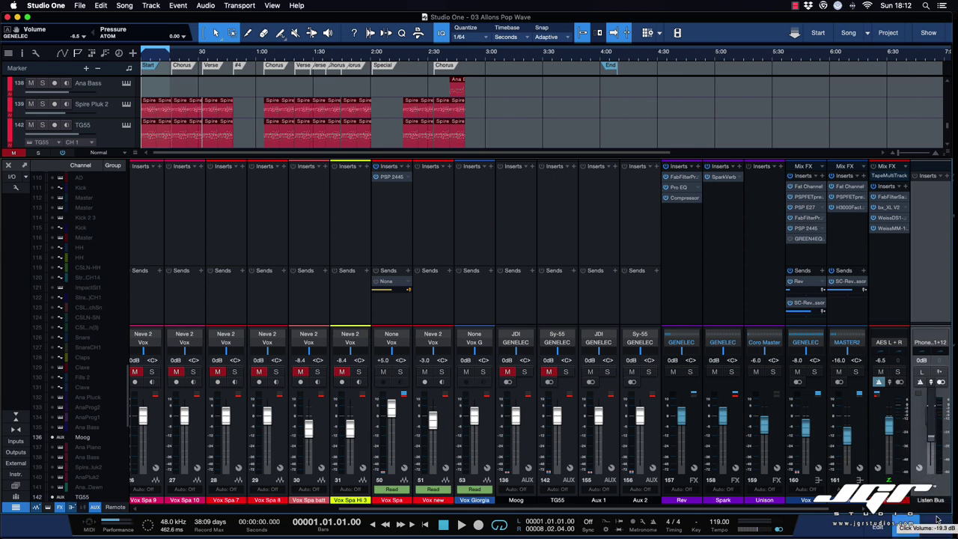
pyautogui.click(940, 382)
pyautogui.click(941, 383)
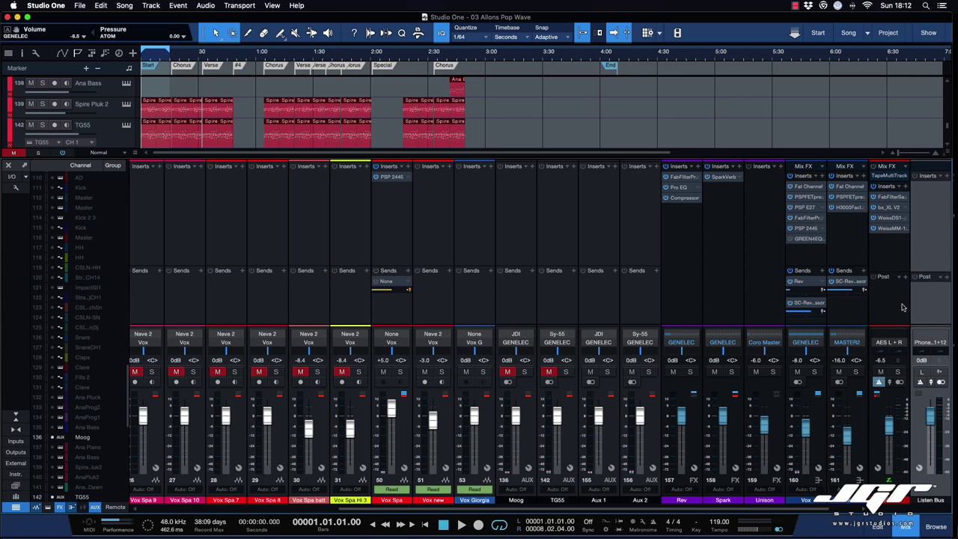
# Insert a Phase Meter in the post-fader section of the GENELEC main output, and enlarge that section
pyautogui.click(896, 306)
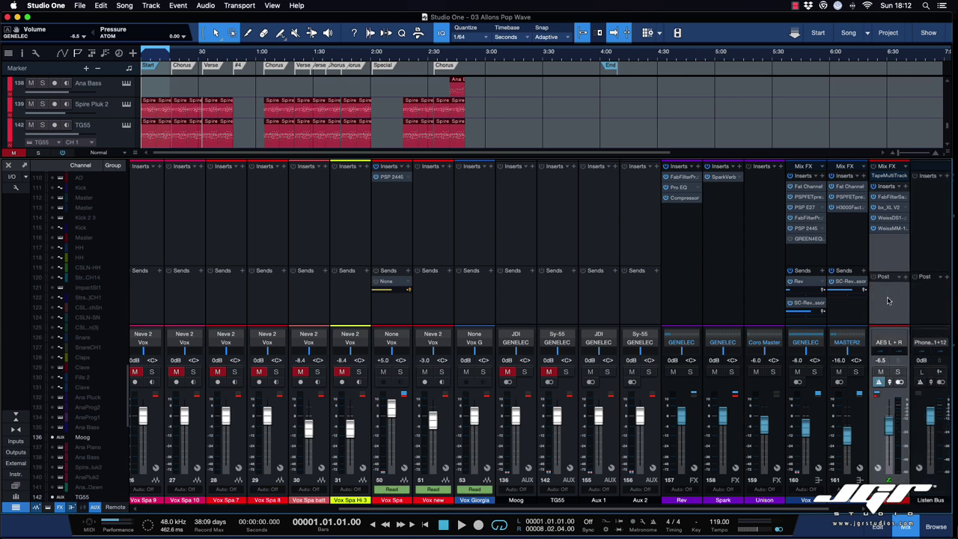
pyautogui.click(924, 297)
pyautogui.click(900, 295)
pyautogui.click(941, 278)
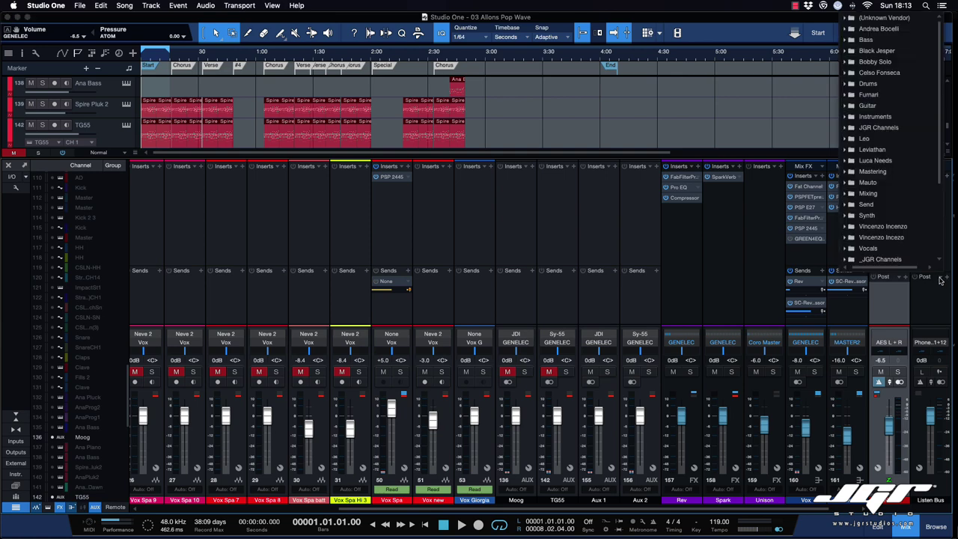
pyautogui.scroll(5, 860, 187)
pyautogui.click(828, 145)
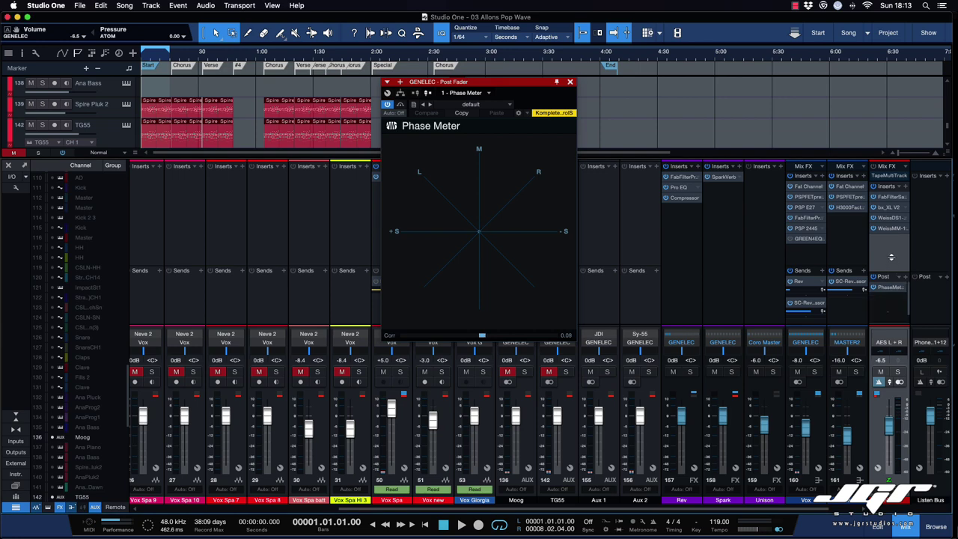
pyautogui.moveTo(890, 257); pyautogui.dragTo(891, 232)
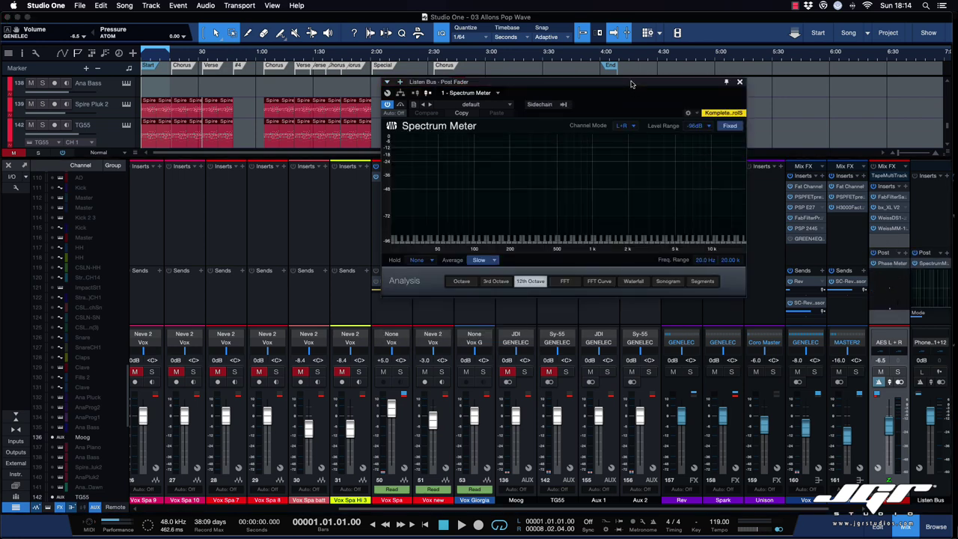
# Add NUGEN MasterCheck after the Spectrum Meter in the Listen Bus post-fader section by searching for nug, and close its window
pyautogui.moveTo(631, 82); pyautogui.dragTo(697, 157)
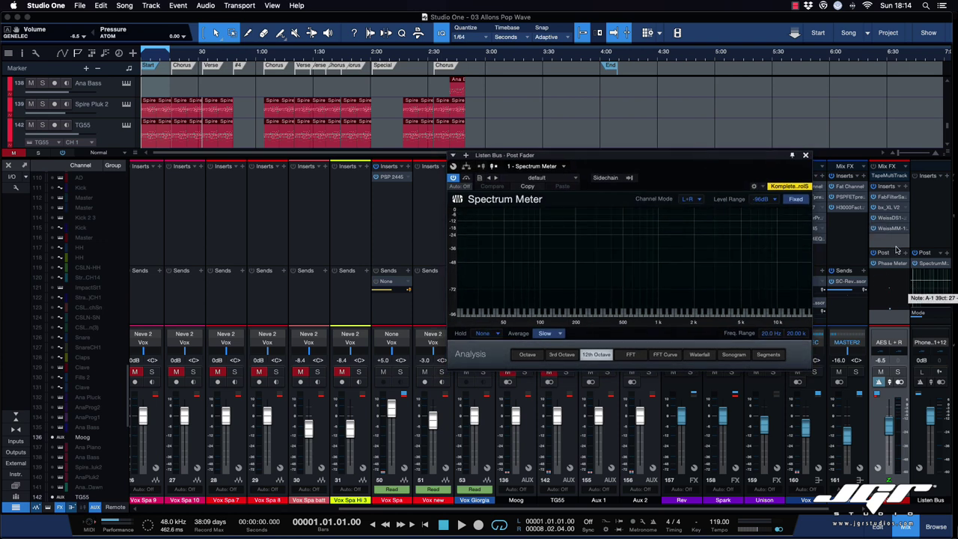
pyautogui.click(945, 254)
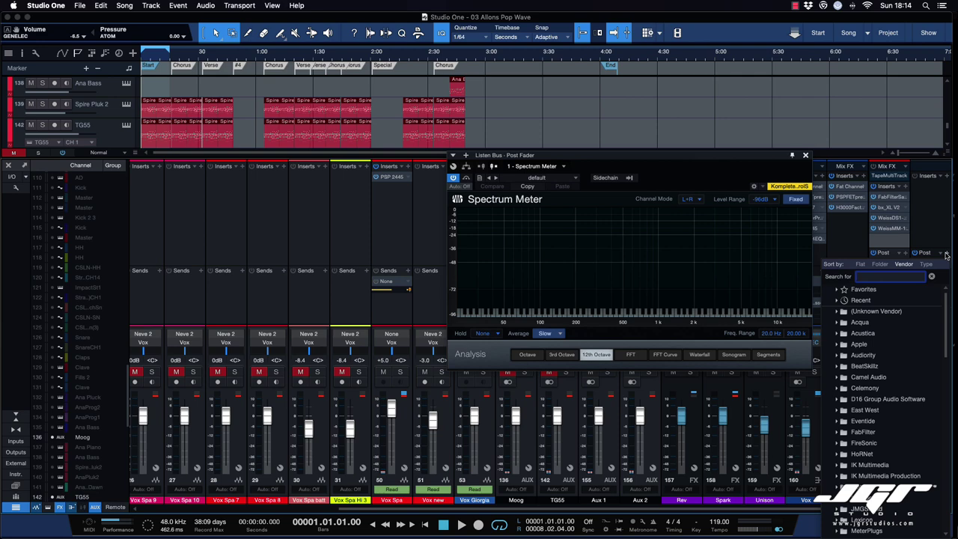
pyautogui.write('nug')
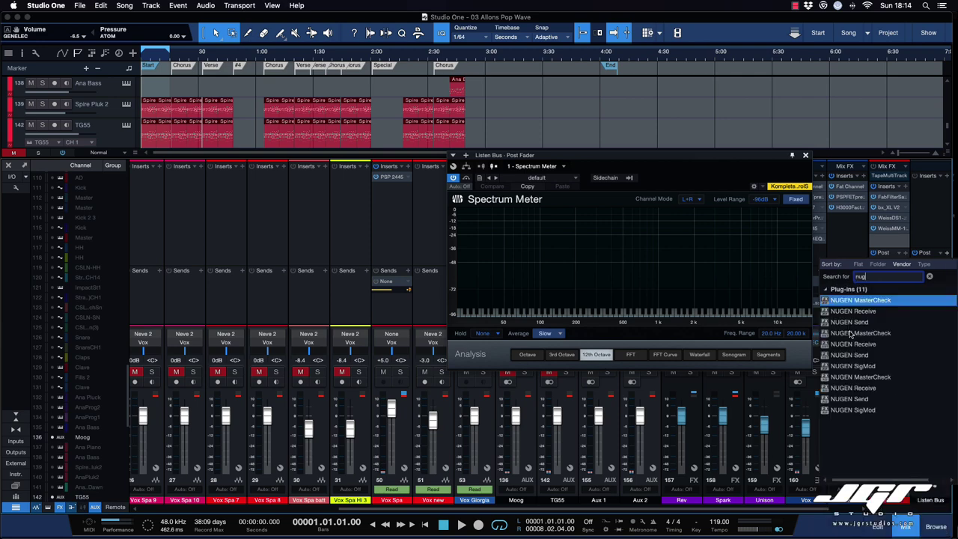
pyautogui.click(867, 377)
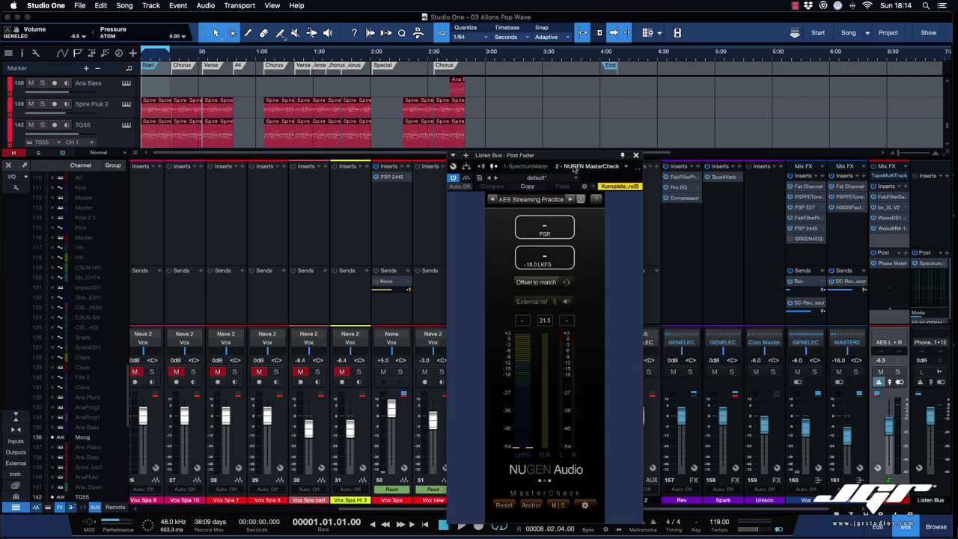
pyautogui.moveTo(575, 157); pyautogui.dragTo(491, 104)
pyautogui.click(552, 102)
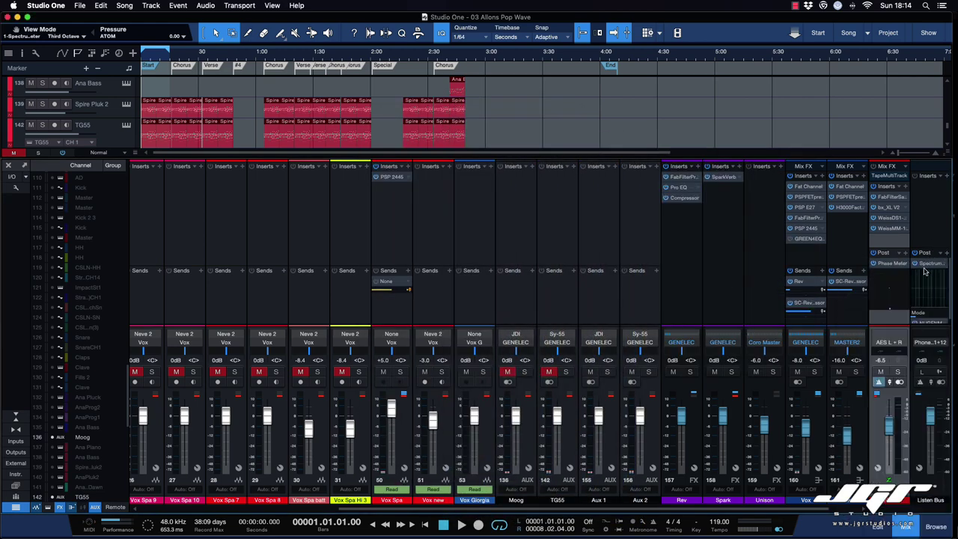
# Copy the Listen Bus post-fader plug-ins to its inserts, and check its list of output destinations
pyautogui.click(941, 490)
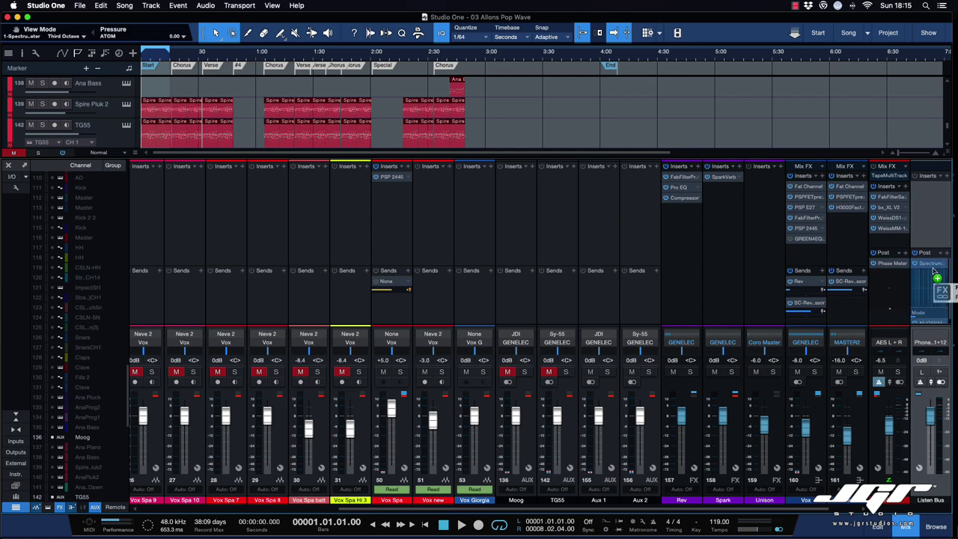
pyautogui.click(933, 342)
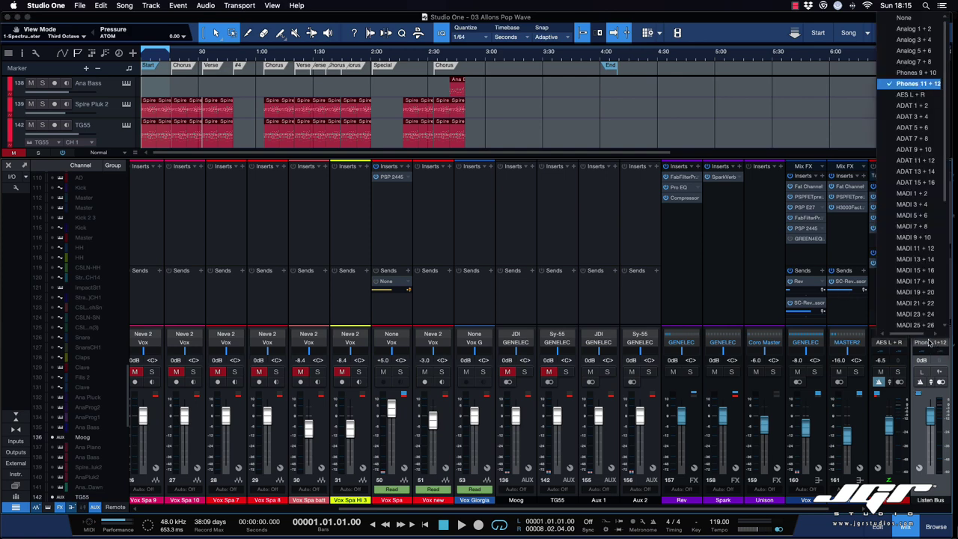
pyautogui.click(842, 313)
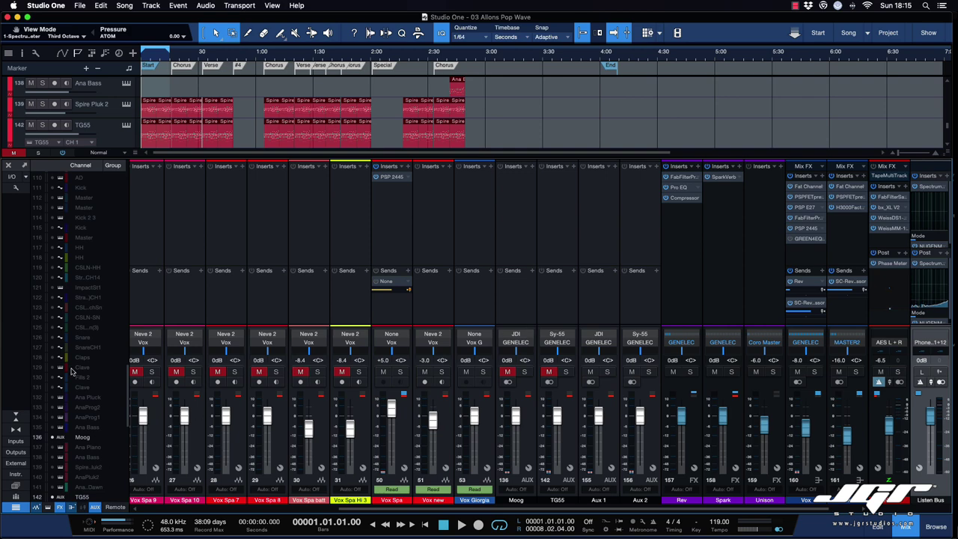
# Enable Solo through Listen Bus in the console options, and solo the red Vox Spa channel 50
pyautogui.click(12, 189)
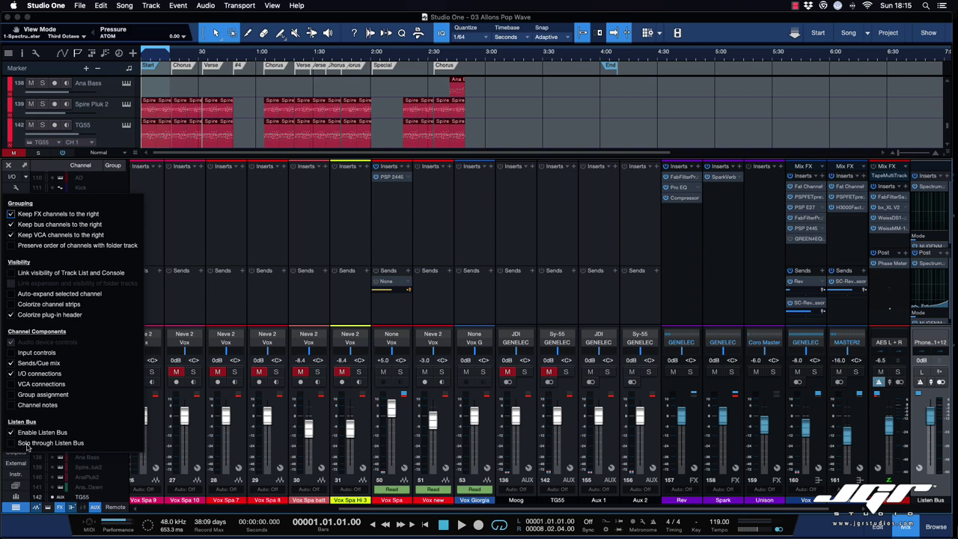
pyautogui.click(27, 444)
pyautogui.click(412, 318)
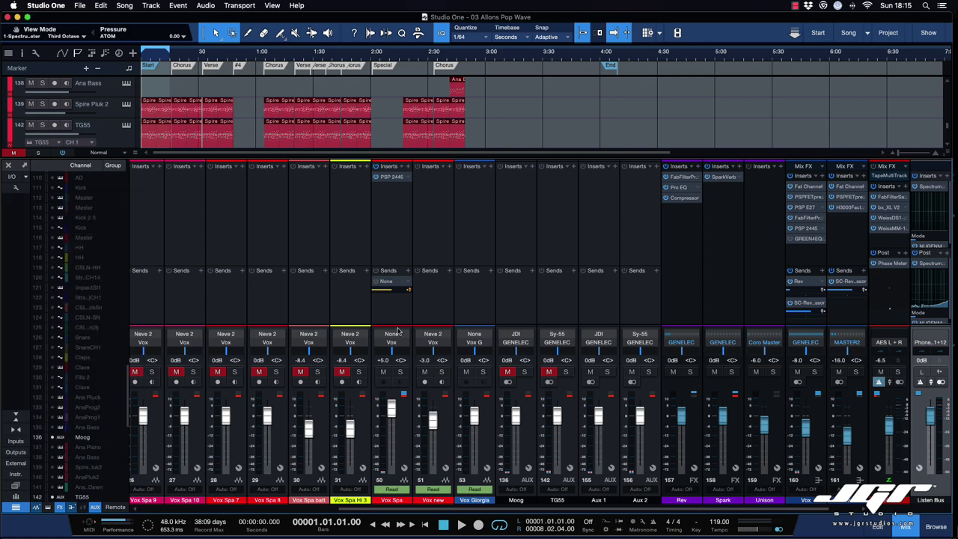
pyautogui.click(401, 372)
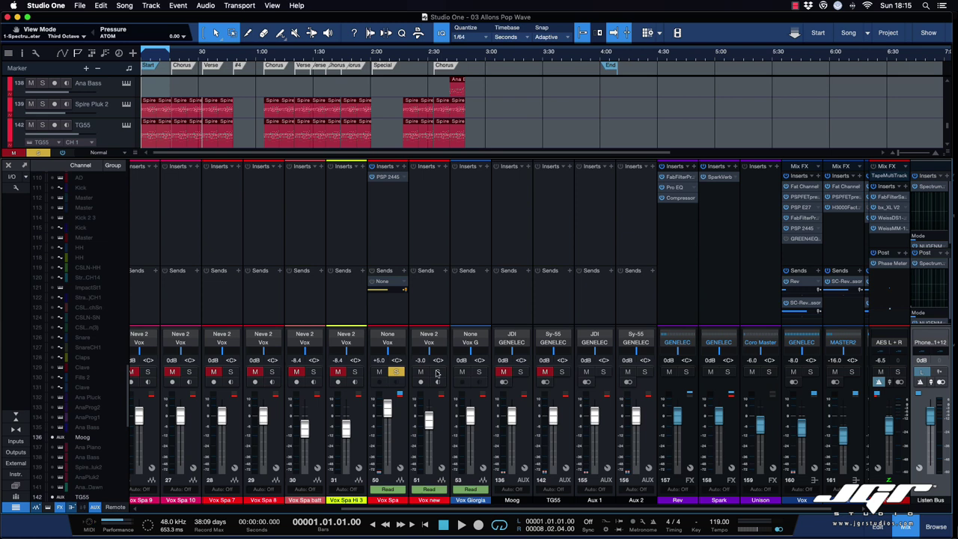
# Remove the solo from Vox Spa channel 50, and switch solo on and off for the Vox Giorgia channel
pyautogui.click(396, 372)
pyautogui.click(478, 372)
pyautogui.click(478, 372)
# Solo and unsolo the Aux 1, Aux 2 and Vox Giorgia channels one after another
pyautogui.click(603, 372)
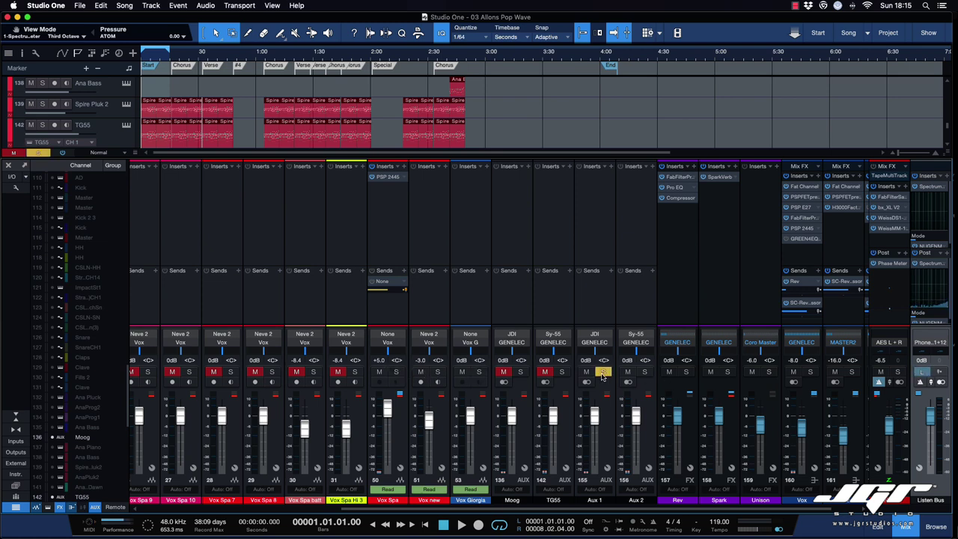
pyautogui.click(603, 372)
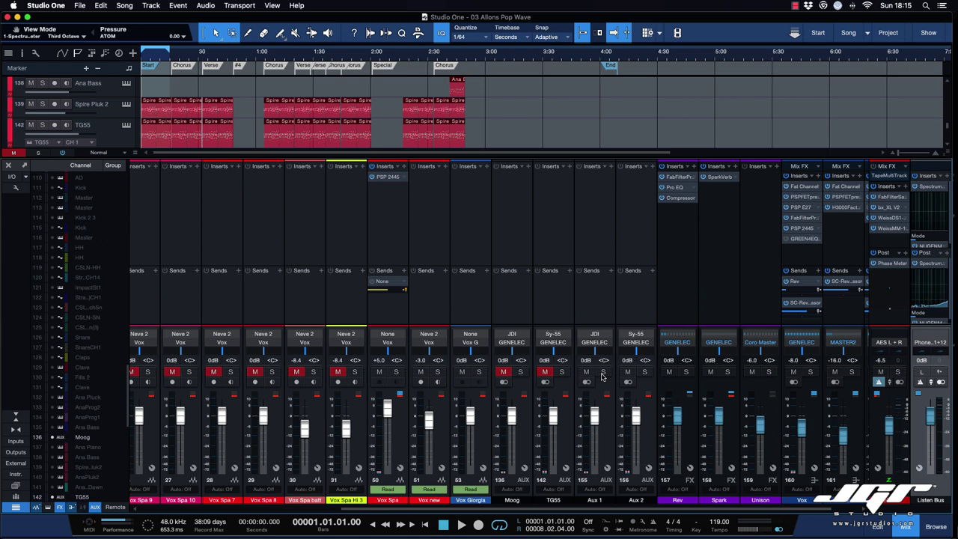
pyautogui.click(603, 372)
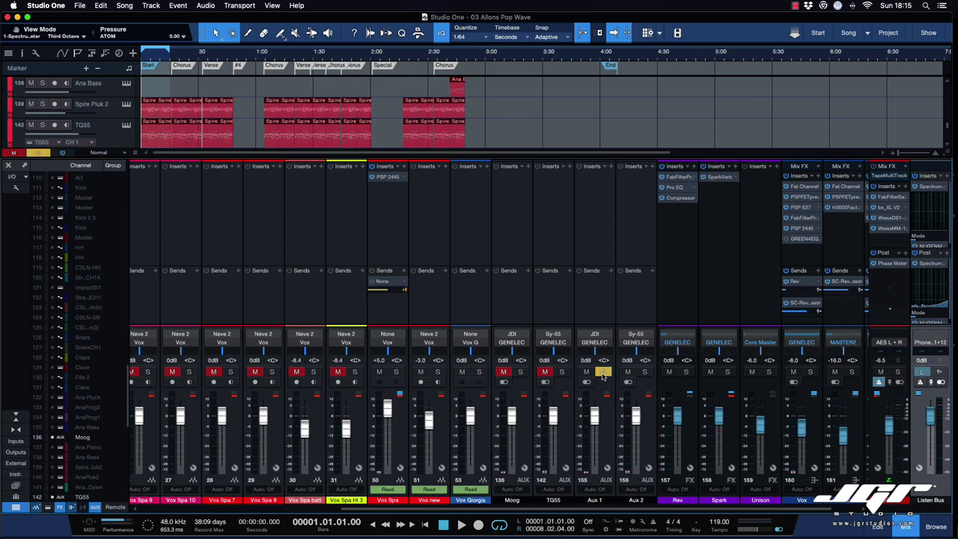
pyautogui.click(603, 372)
pyautogui.click(645, 373)
pyautogui.click(645, 371)
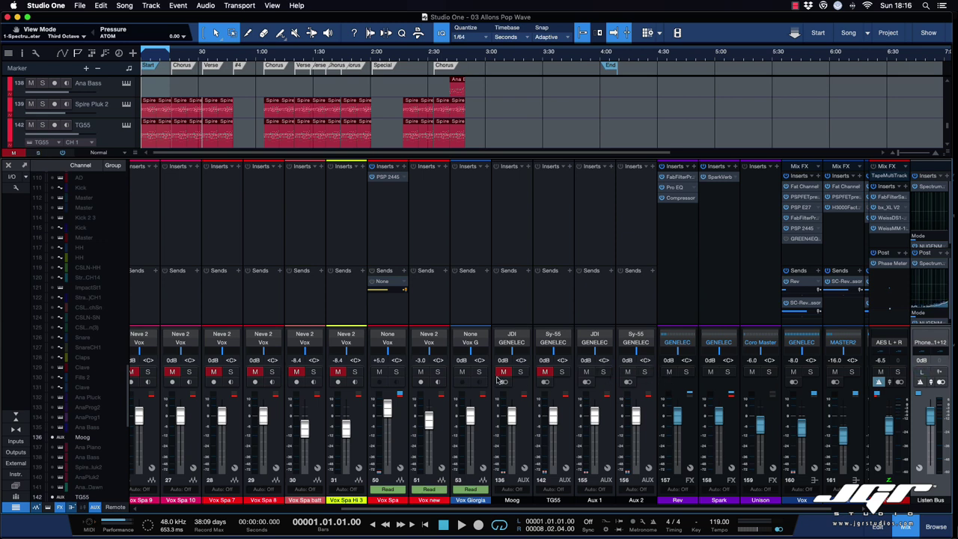
pyautogui.click(479, 372)
pyautogui.click(478, 372)
pyautogui.hscroll(-8, 668, 283)
pyautogui.hscroll(8, 668, 282)
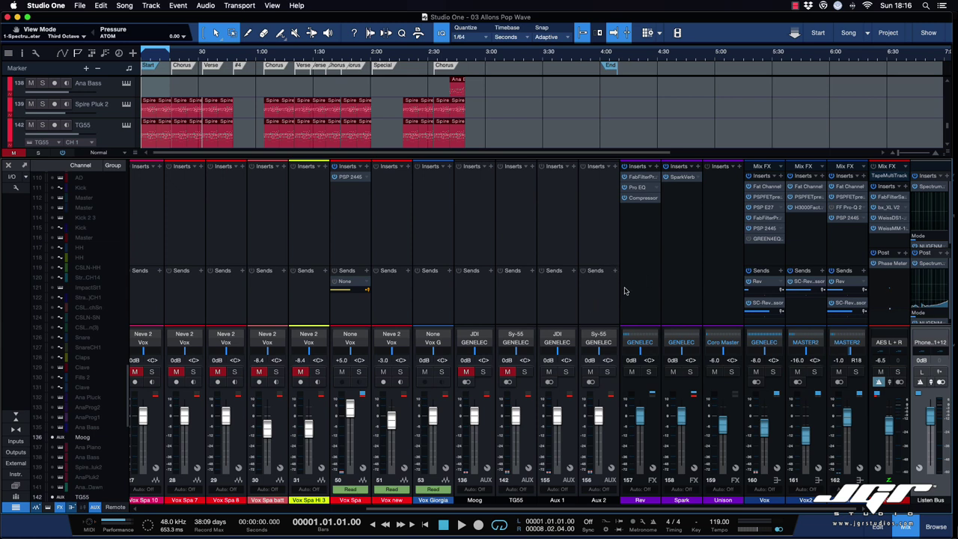
# Enable Auto-expand selected channel in the console options, and switch the console to its small view
pyautogui.click(16, 189)
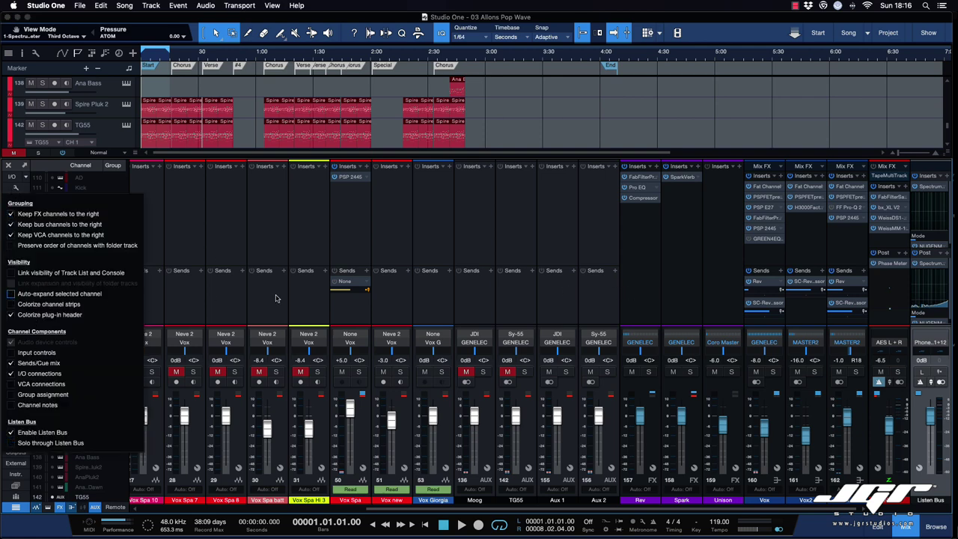
pyautogui.click(10, 295)
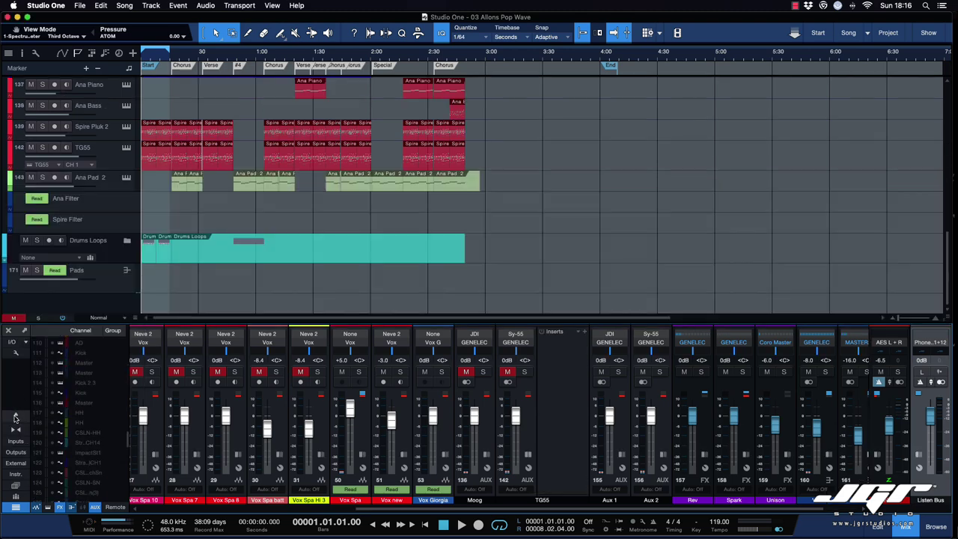
pyautogui.click(15, 416)
# Select the Moog, Vox Giorgia, Vox new, Rev, Spark, Unison and Vox channels in turn to expand each one
pyautogui.click(487, 429)
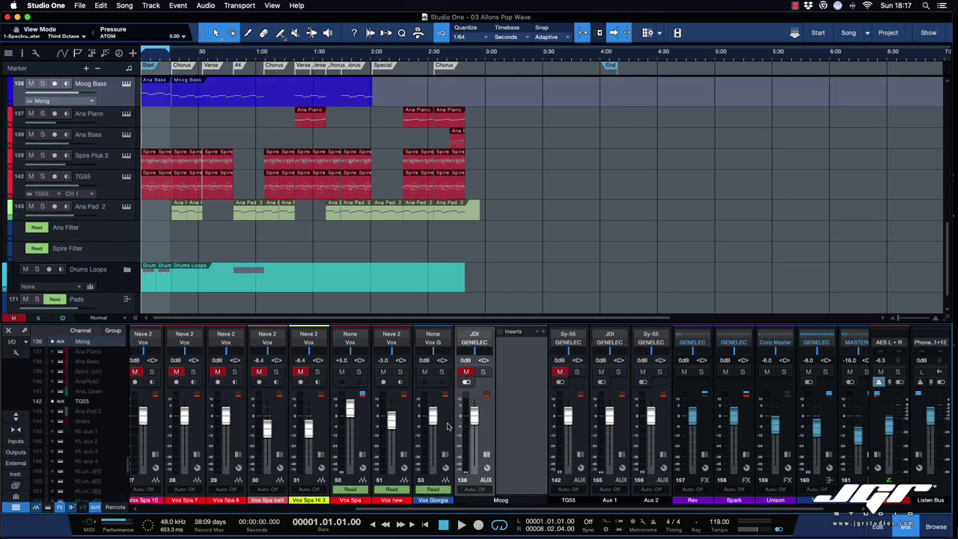
pyautogui.click(419, 430)
pyautogui.click(410, 430)
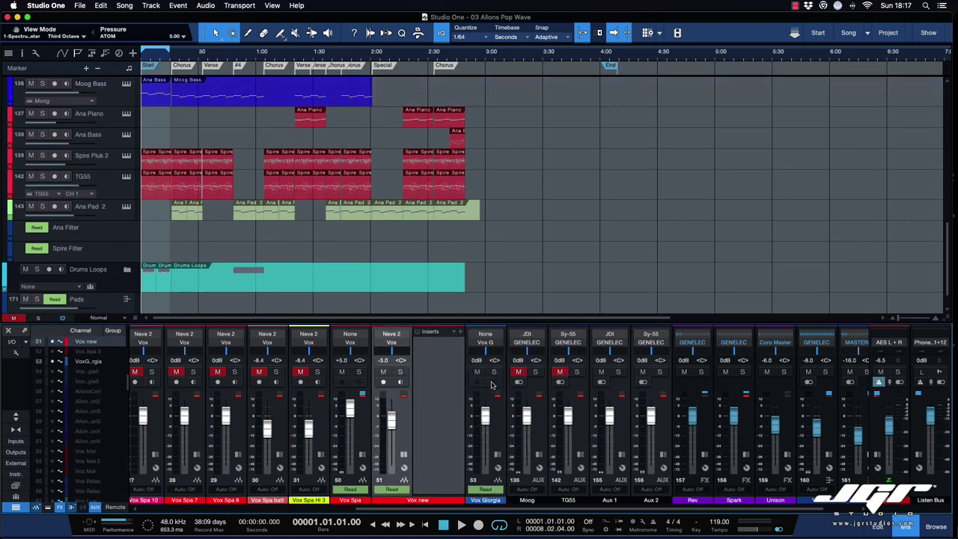
pyautogui.click(690, 386)
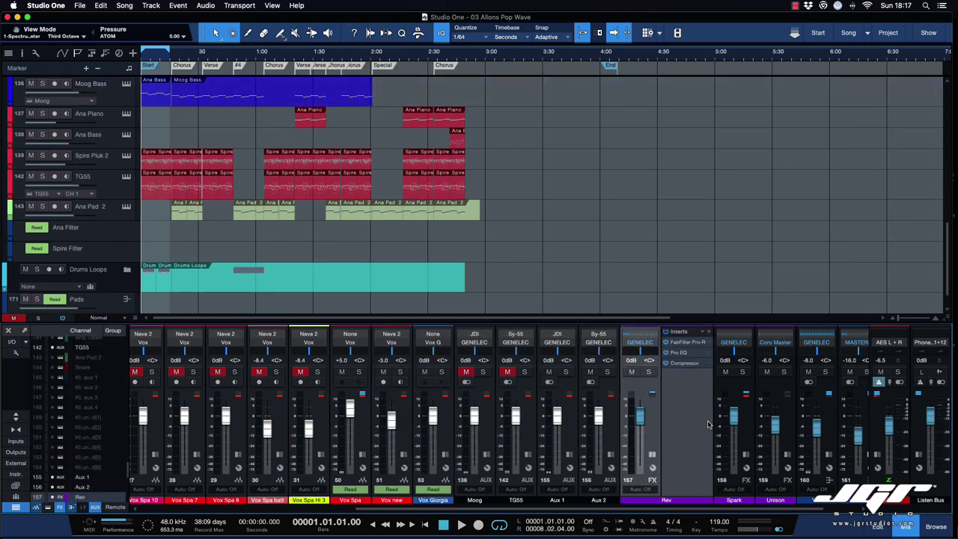
pyautogui.click(748, 412)
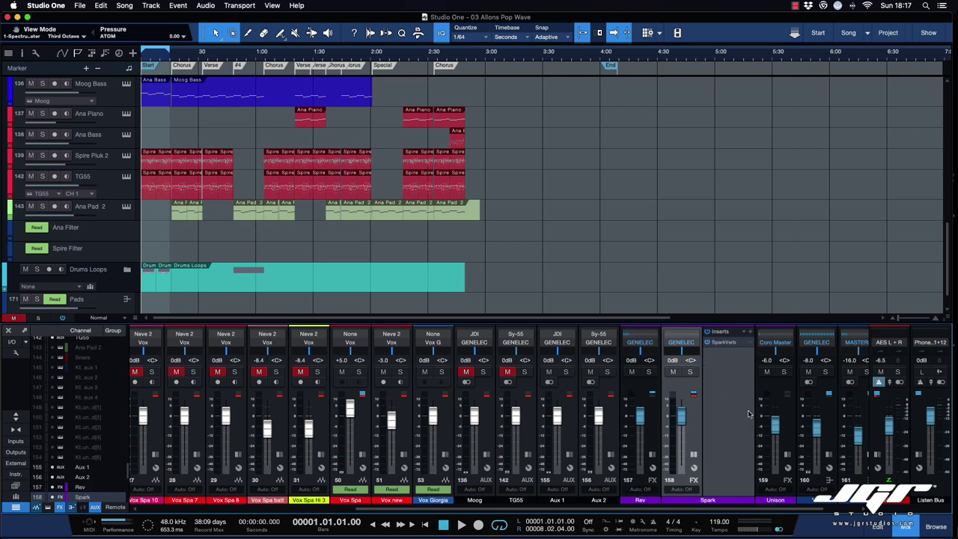
pyautogui.click(794, 421)
pyautogui.click(827, 422)
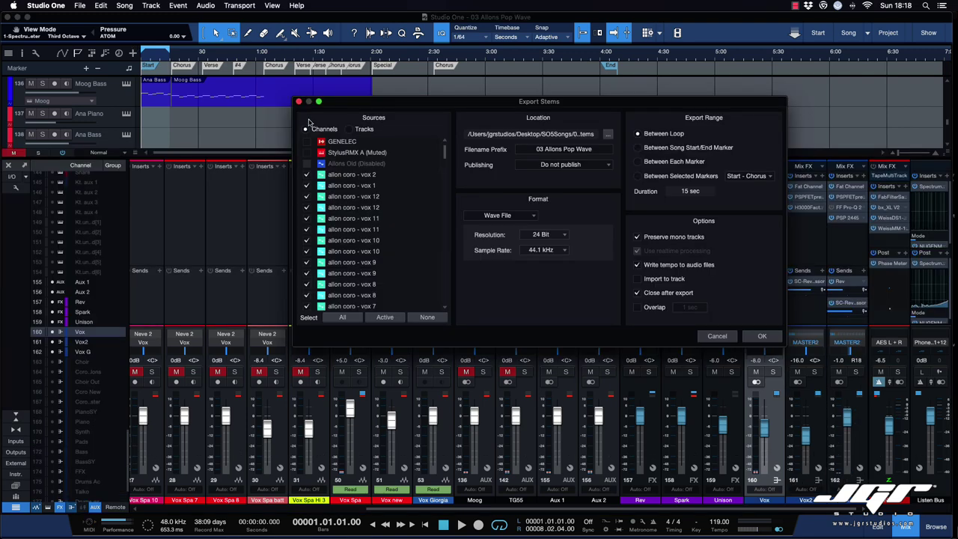
# Examine which instrument, aux, FX and bus channels are offered as sources for Export Stems, and cancel the export
pyautogui.scroll(-10, 378, 218)
pyautogui.scroll(10, 378, 218)
pyautogui.scroll(-15, 377, 218)
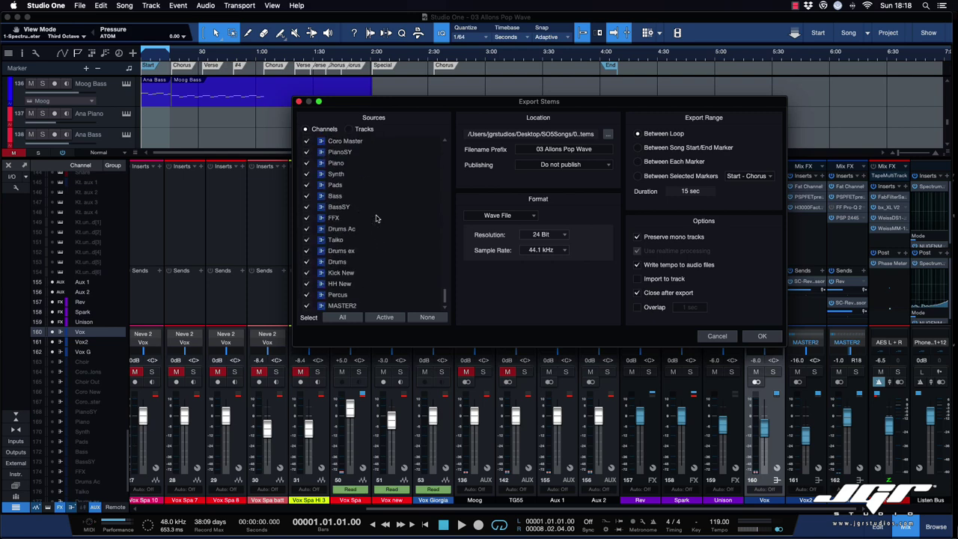
pyautogui.scroll(5, 376, 218)
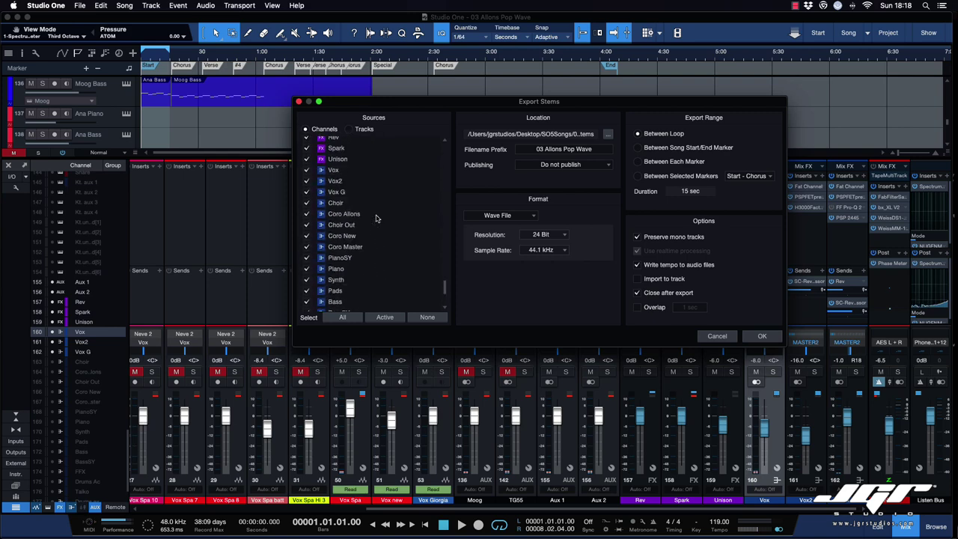
pyautogui.scroll(3, 376, 218)
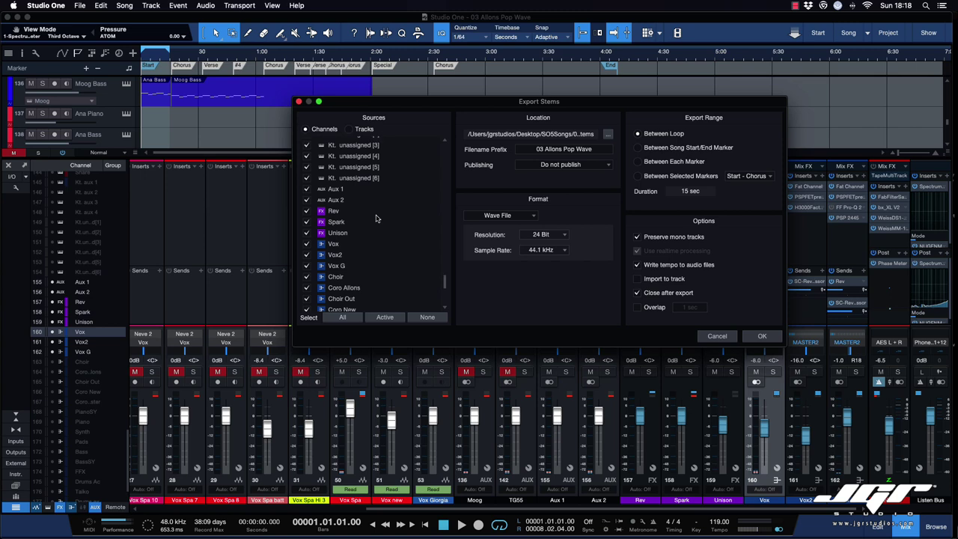
pyautogui.scroll(3, 376, 217)
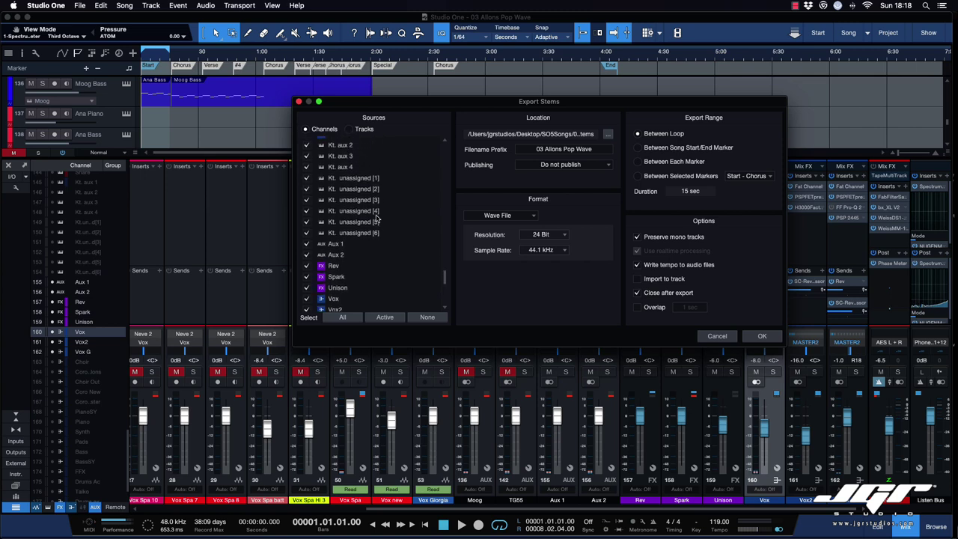
pyautogui.scroll(1, 377, 218)
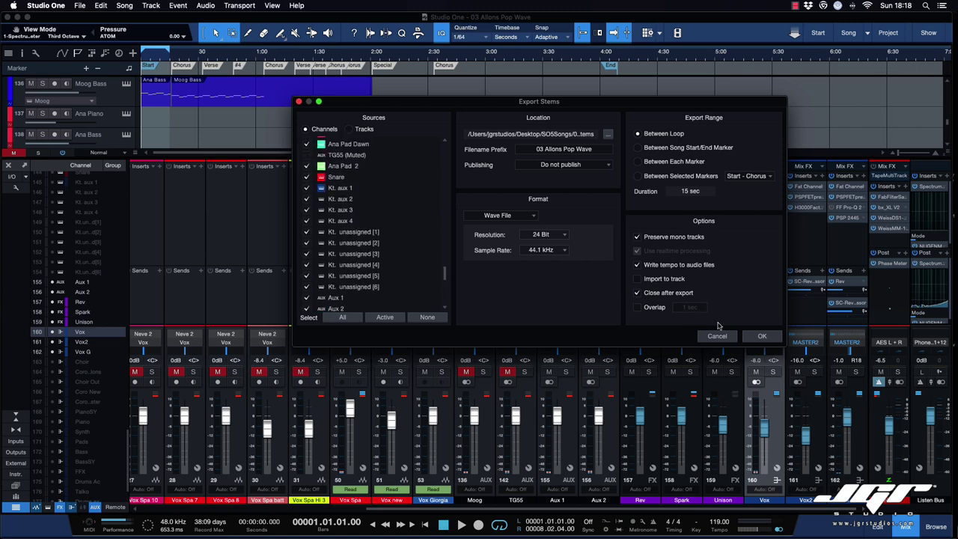
pyautogui.click(716, 336)
# Open Export Mixdown and check the choices available for its output
pyautogui.click(124, 6)
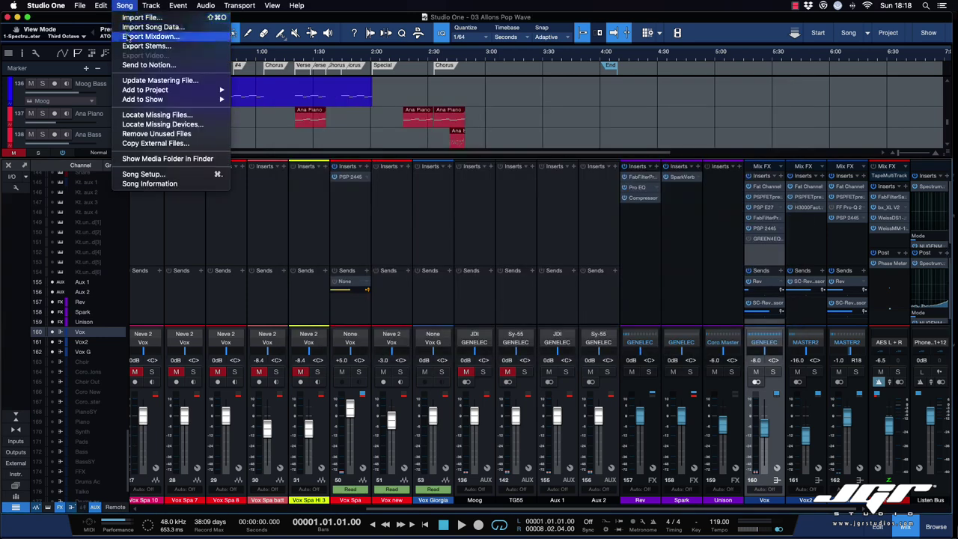
pyautogui.click(134, 36)
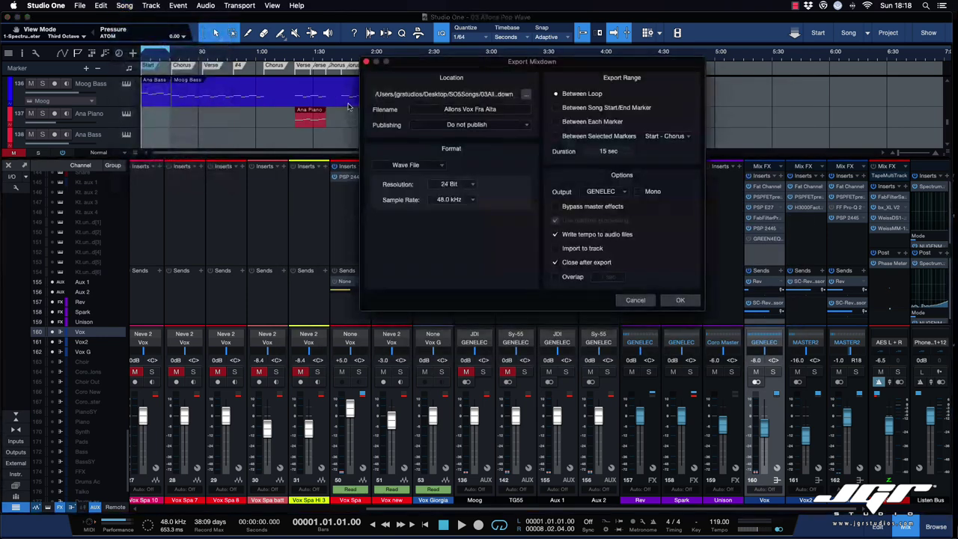
pyautogui.click(620, 192)
pyautogui.click(621, 192)
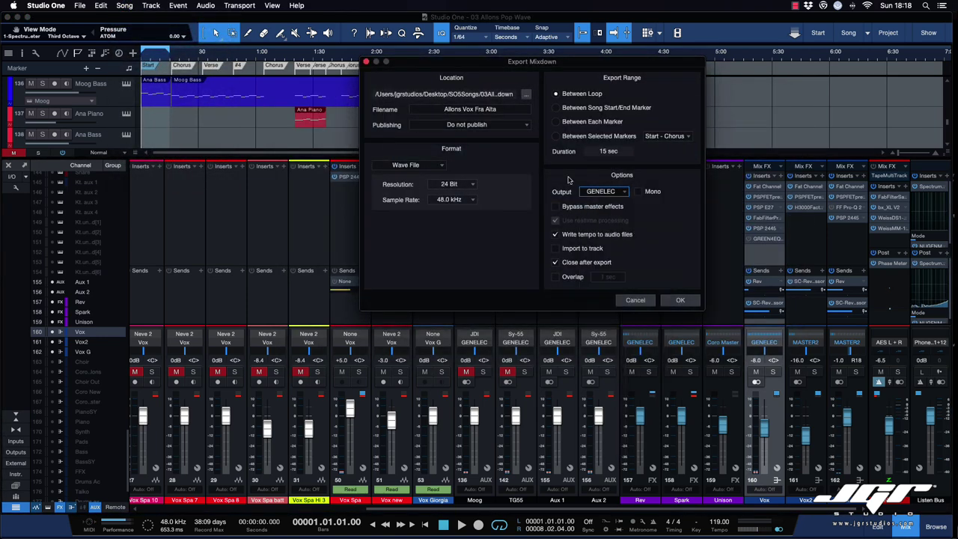
pyautogui.click(616, 193)
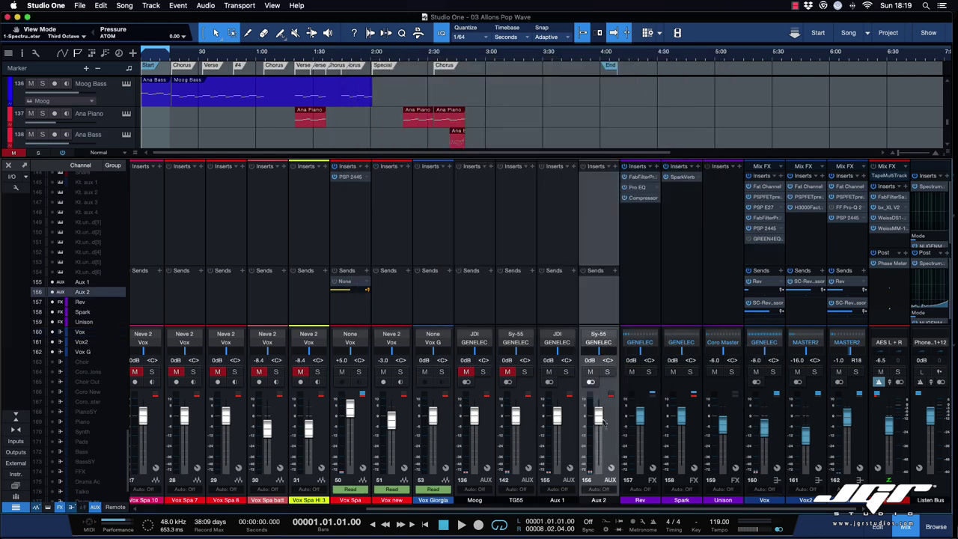
# Show the volume automation of the Aux 2 channel and of the Rev FX channel in the arrangement
pyautogui.rightClick(599, 417)
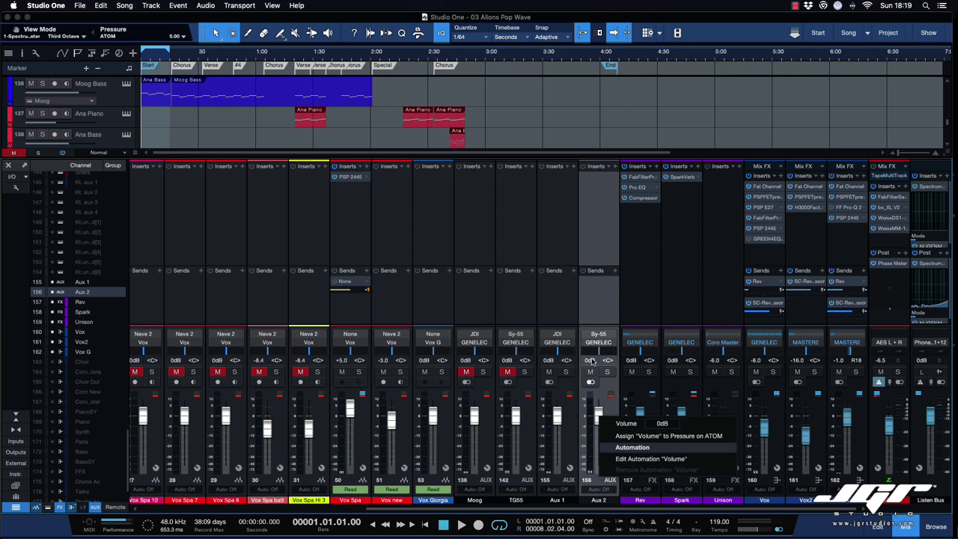
pyautogui.click(656, 458)
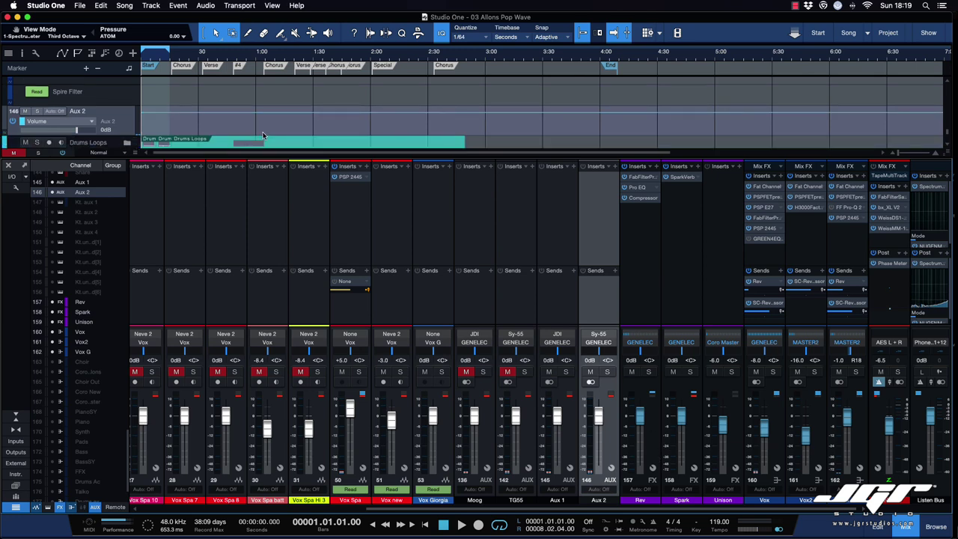
pyautogui.scroll(-1, 262, 136)
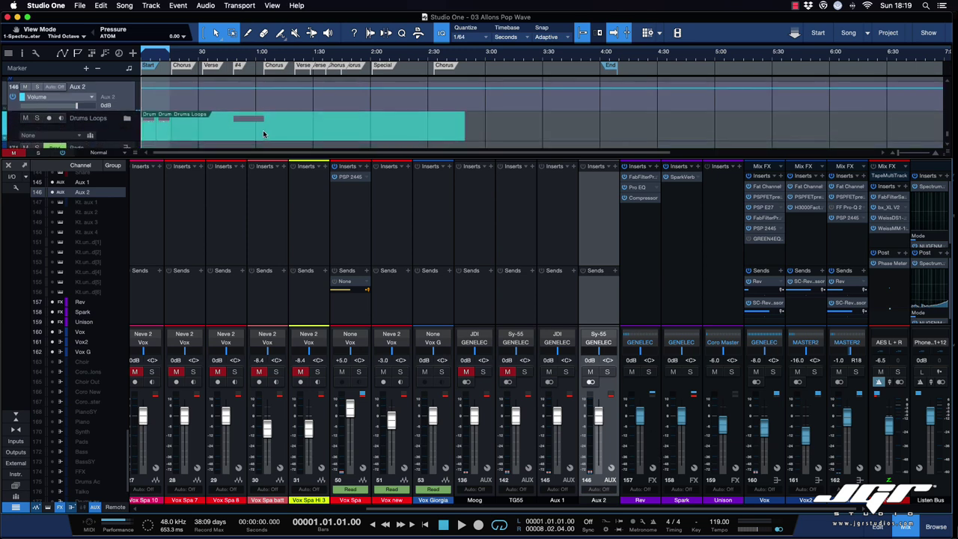
pyautogui.click(636, 410)
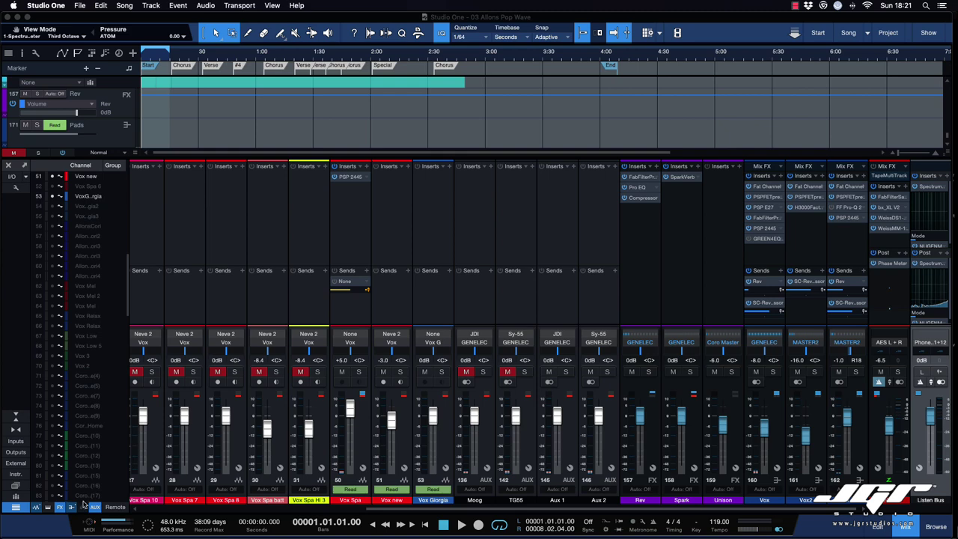
# Show all audio and instrument channels in the console by channel type
pyautogui.click(35, 507)
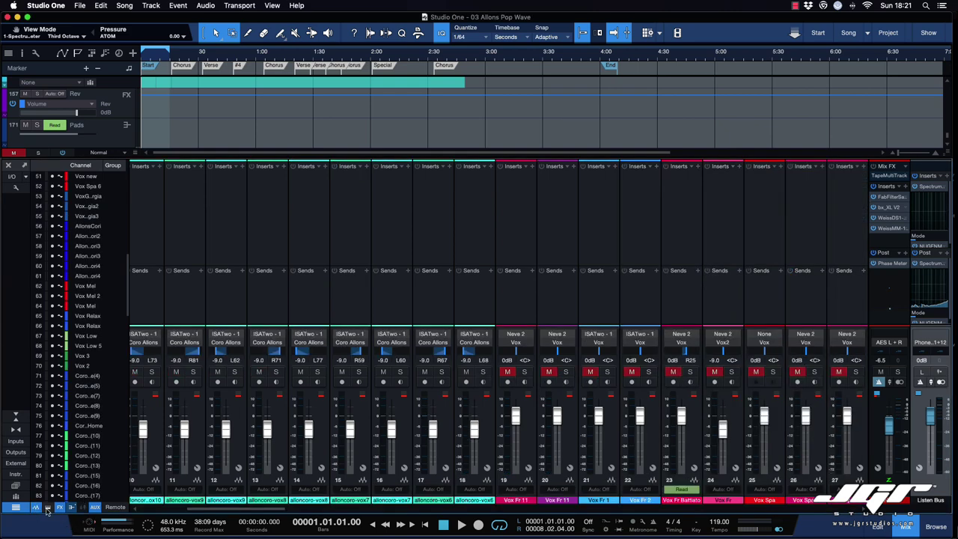
pyautogui.click(47, 508)
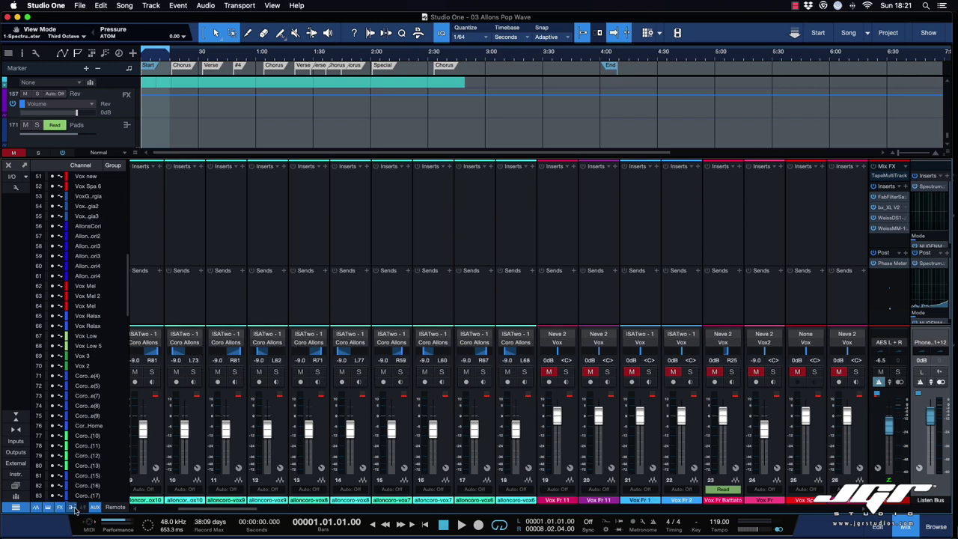